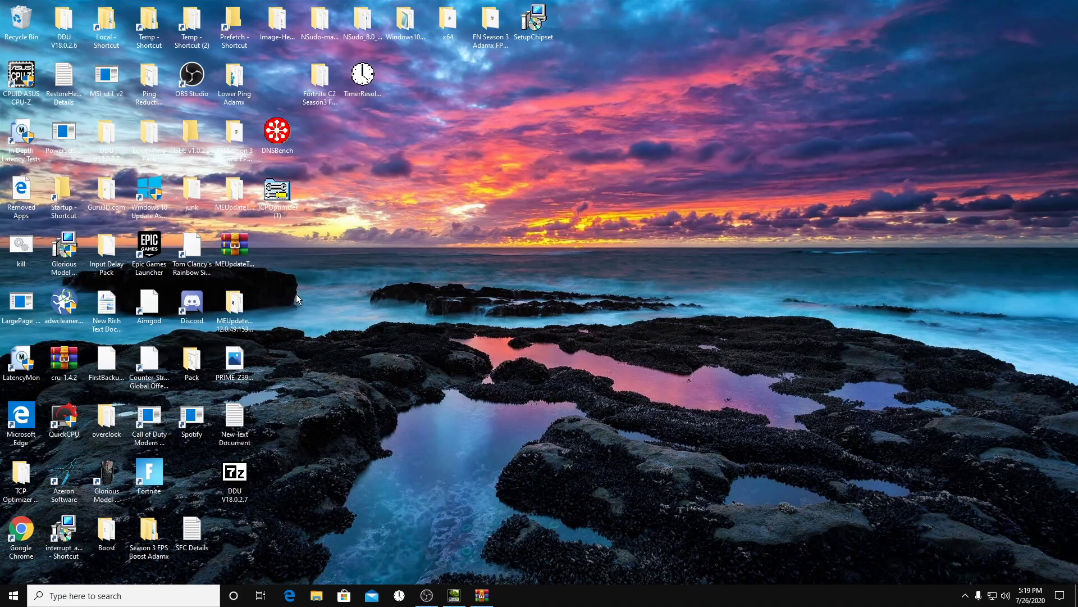
Bring up the Restart choice among the Windows shutdown options and dismiss it without restarting.
right_click(14, 595)
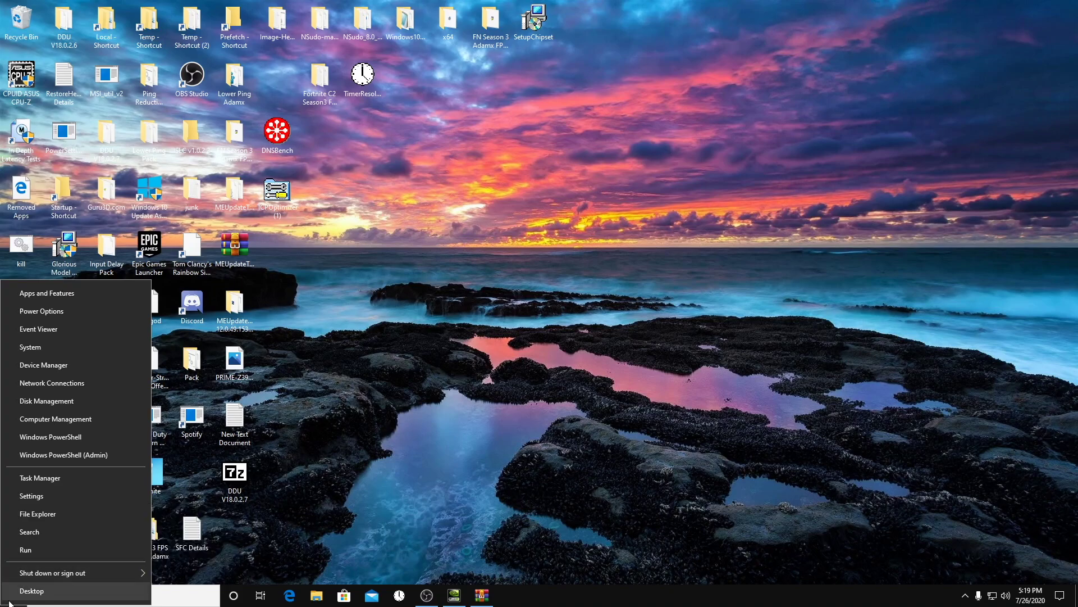
mouse_move(79, 573)
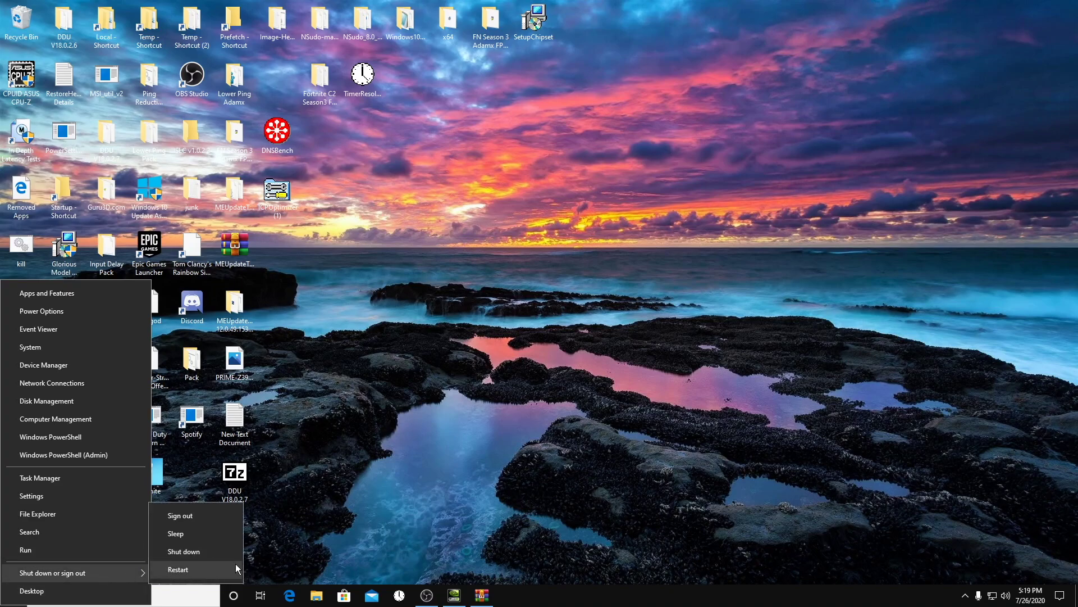
left_click(398, 194)
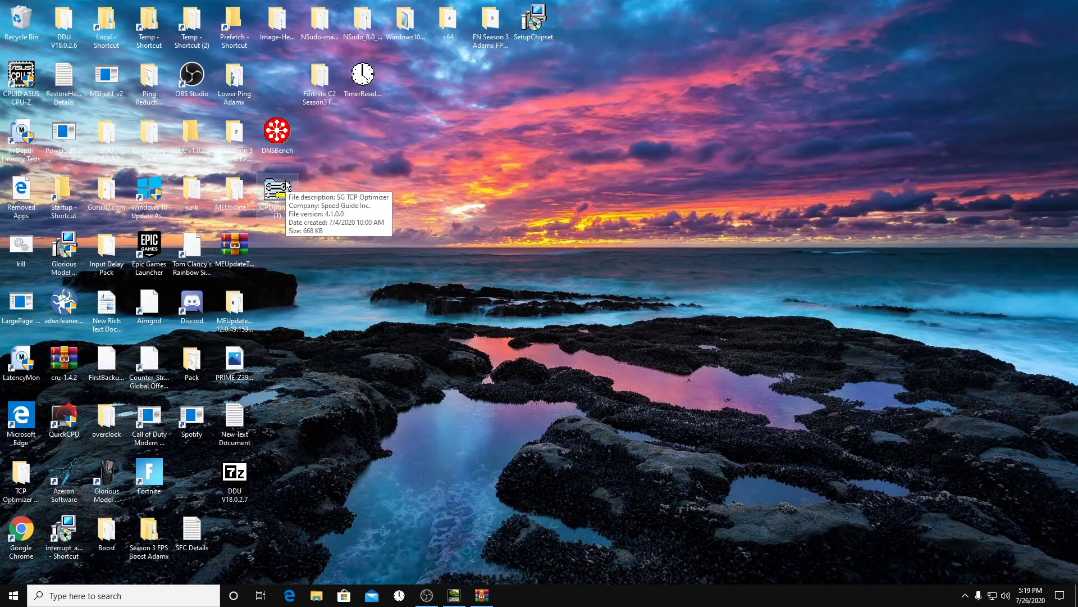
Launch Display Driver Uninstaller from the DDU V18.0.2.7 folder, declining the website update and dismissing its notices.
double_click(240, 476)
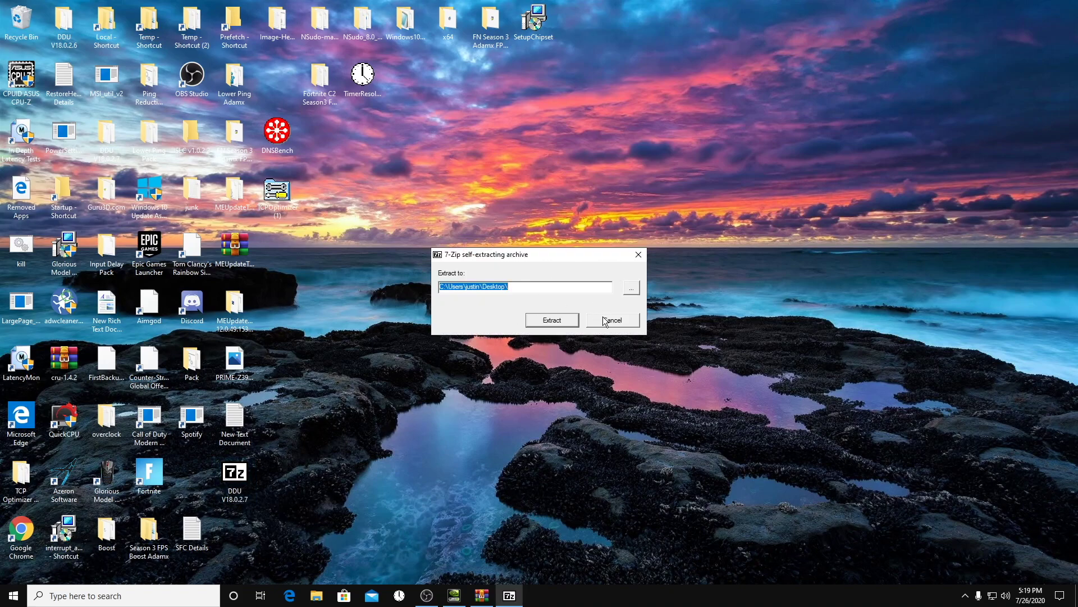
left_click(604, 318)
double_click(114, 144)
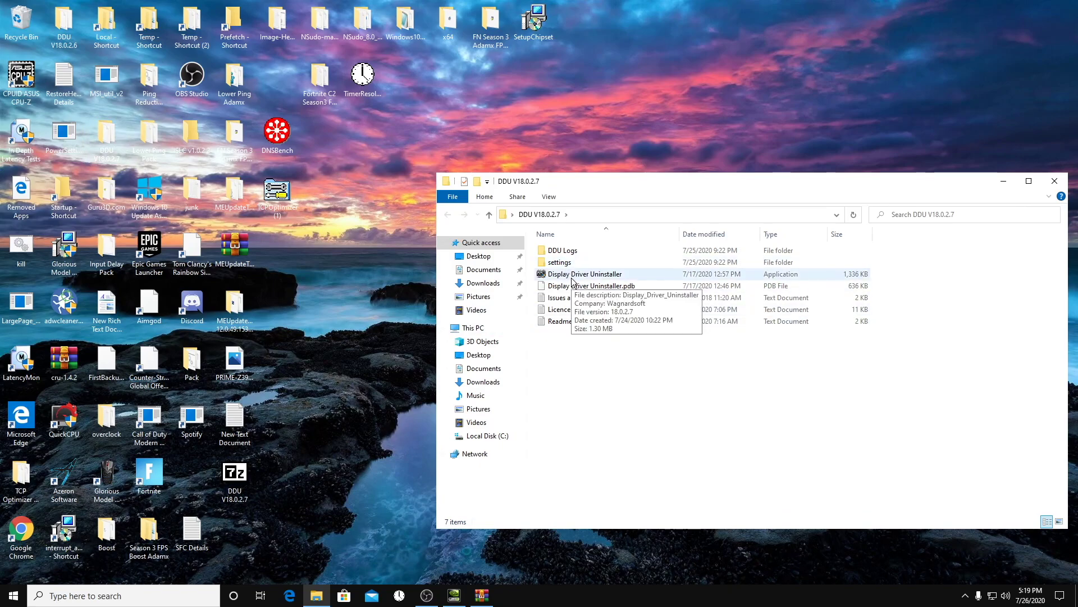
double_click(573, 276)
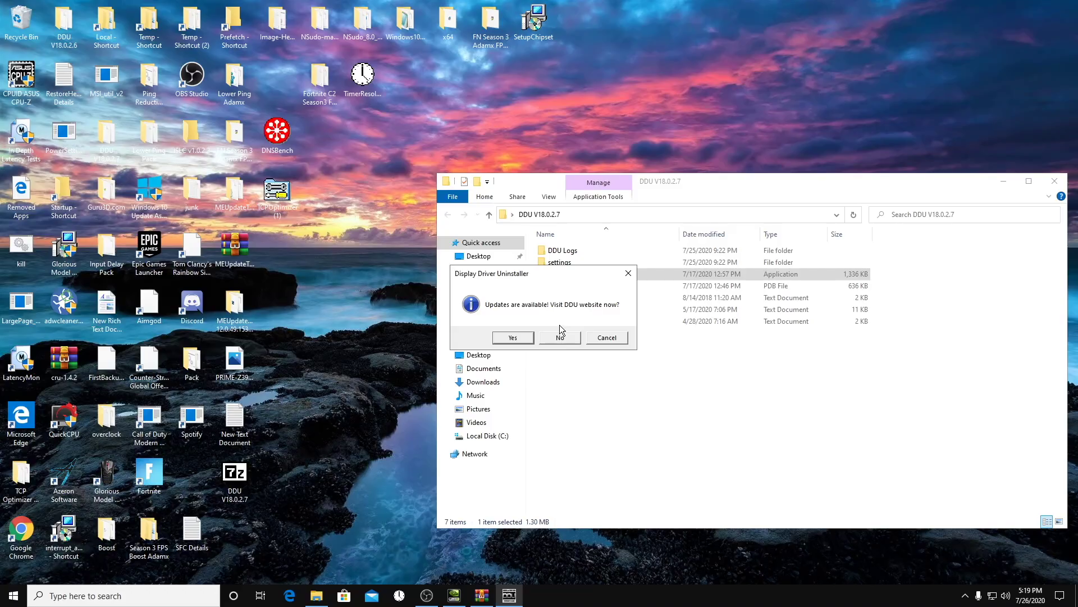
left_click(561, 334)
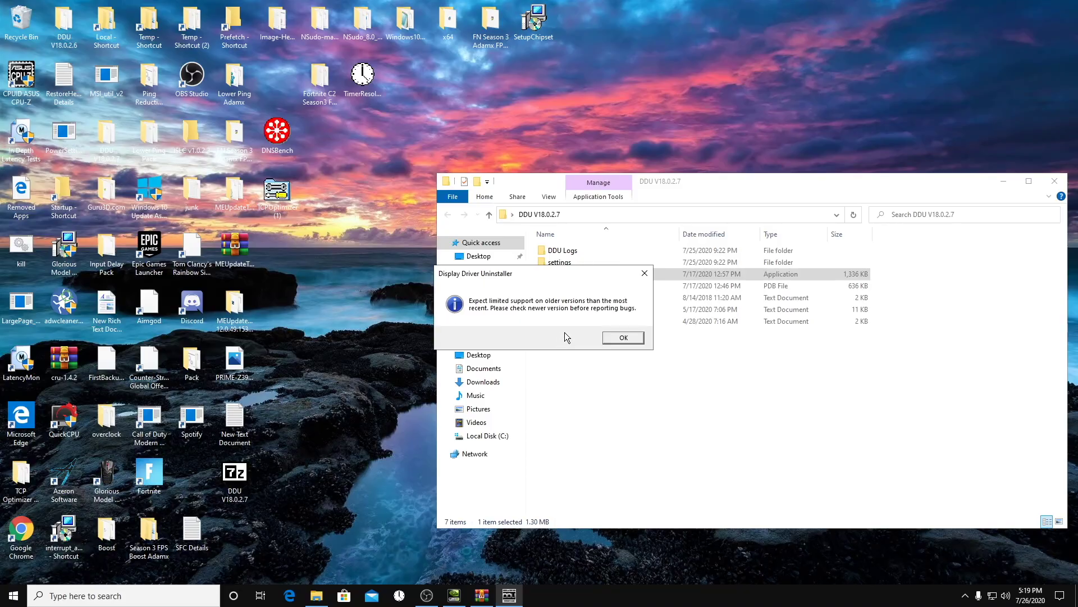
left_click(624, 338)
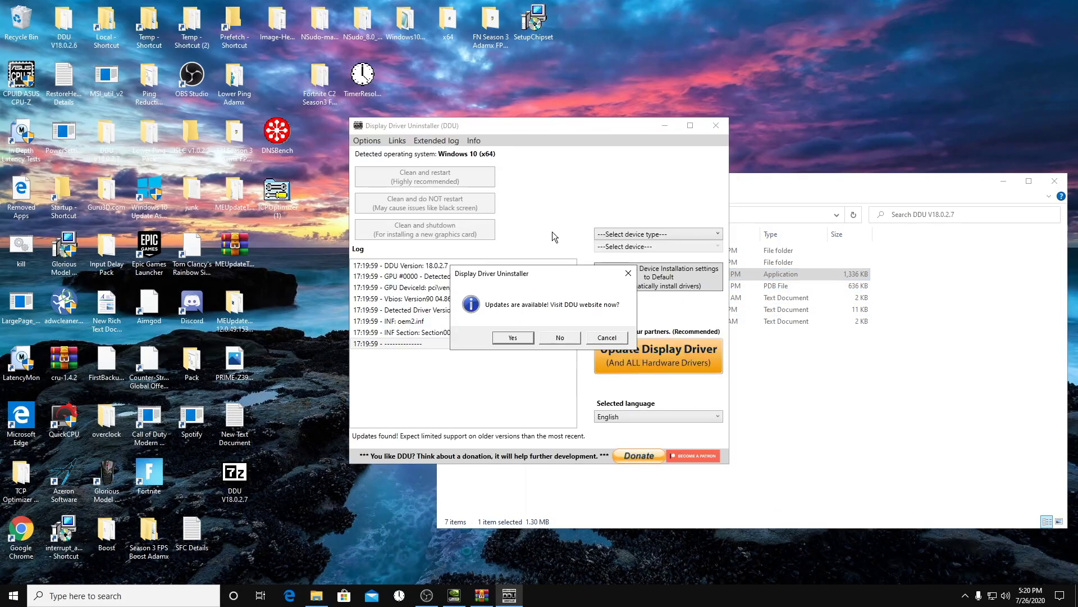
left_click(573, 336)
left_click(610, 334)
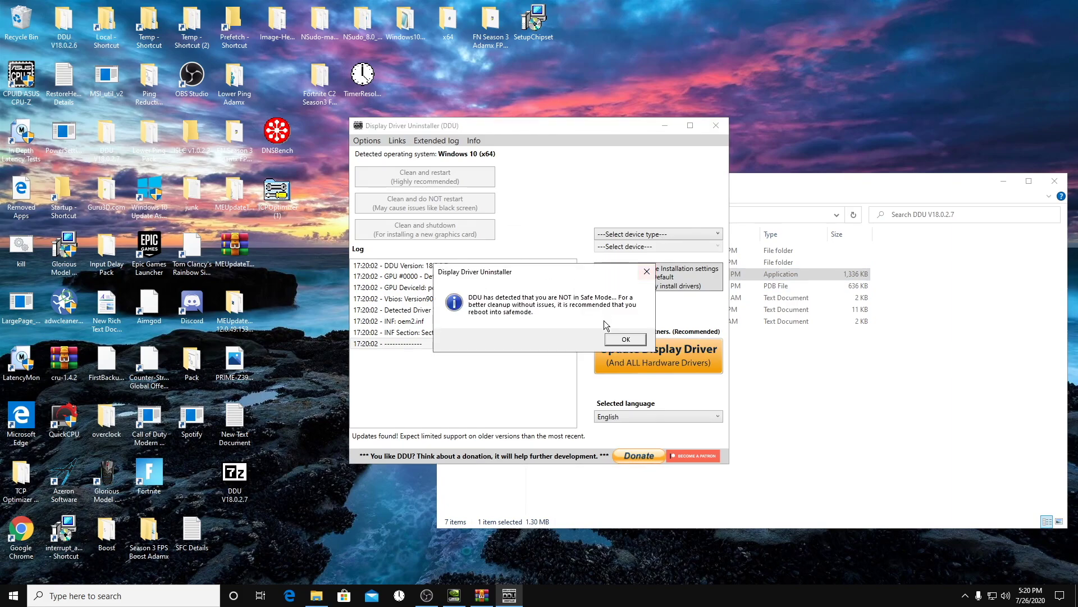
left_click(624, 338)
Choose GPU as the device type in Display Driver Uninstaller and close the program and its folder without cleaning.
left_click(642, 234)
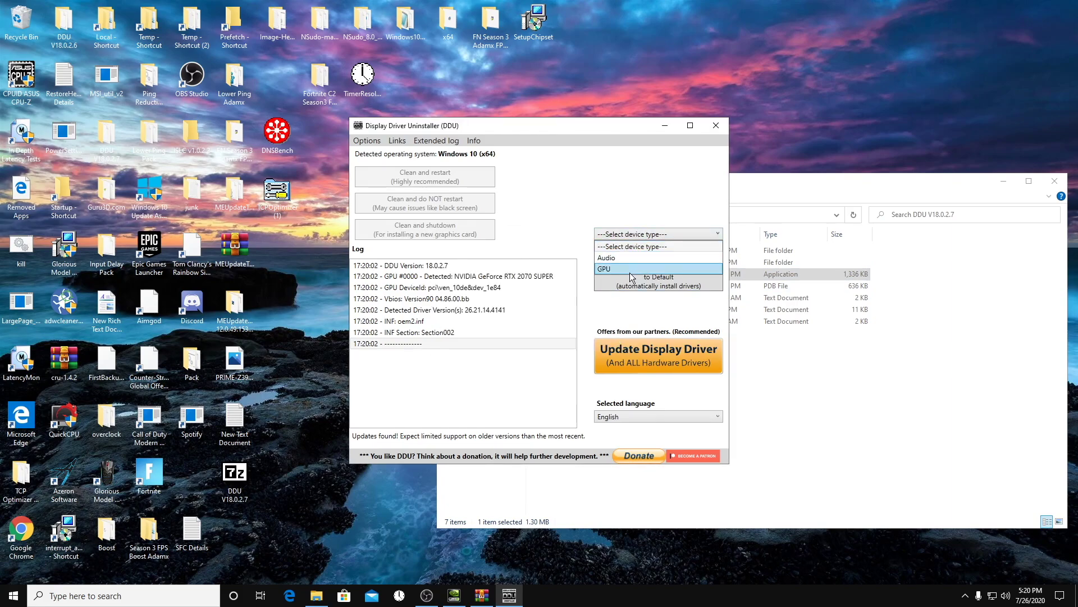
left_click(620, 270)
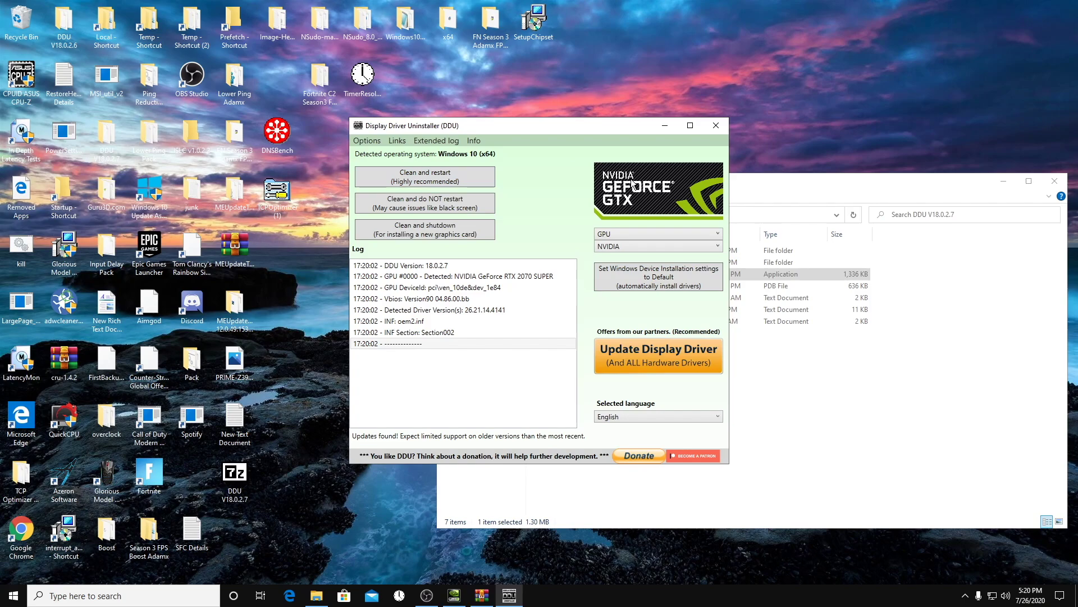
left_click(717, 126)
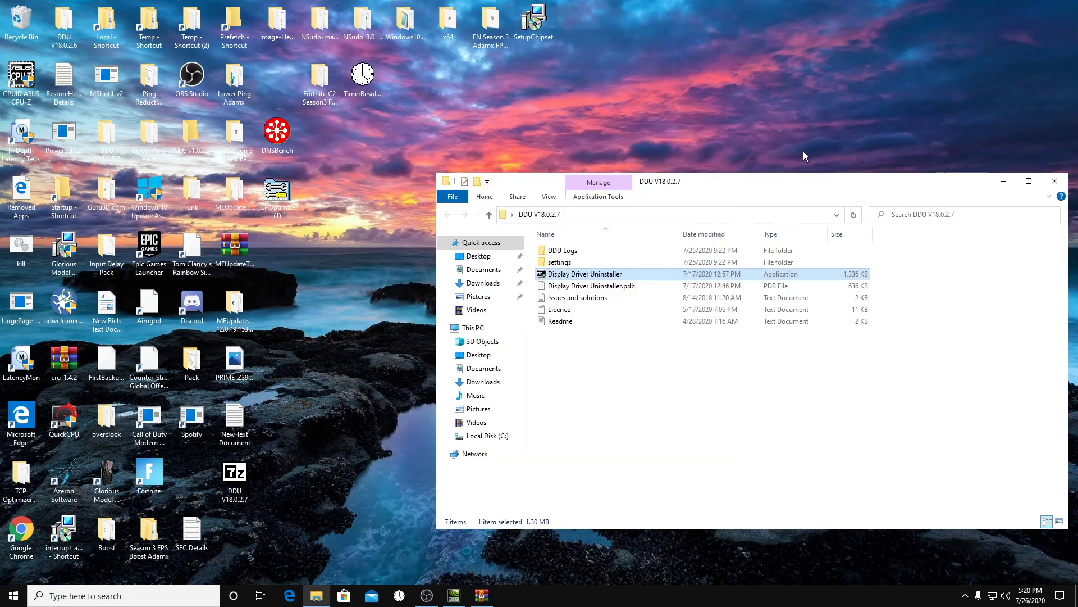
left_click(1055, 182)
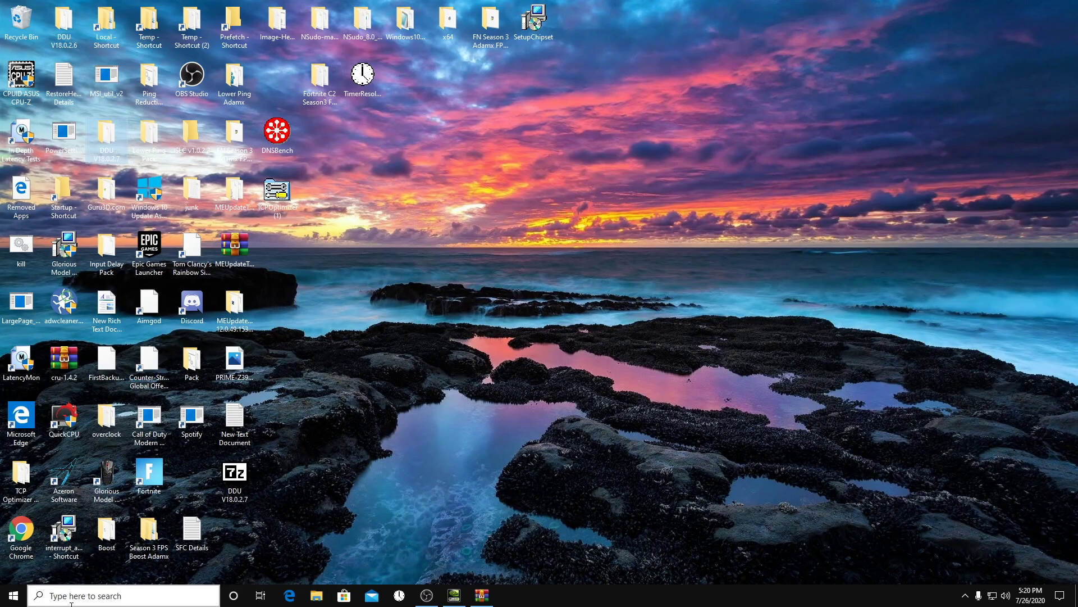
right_click(14, 595)
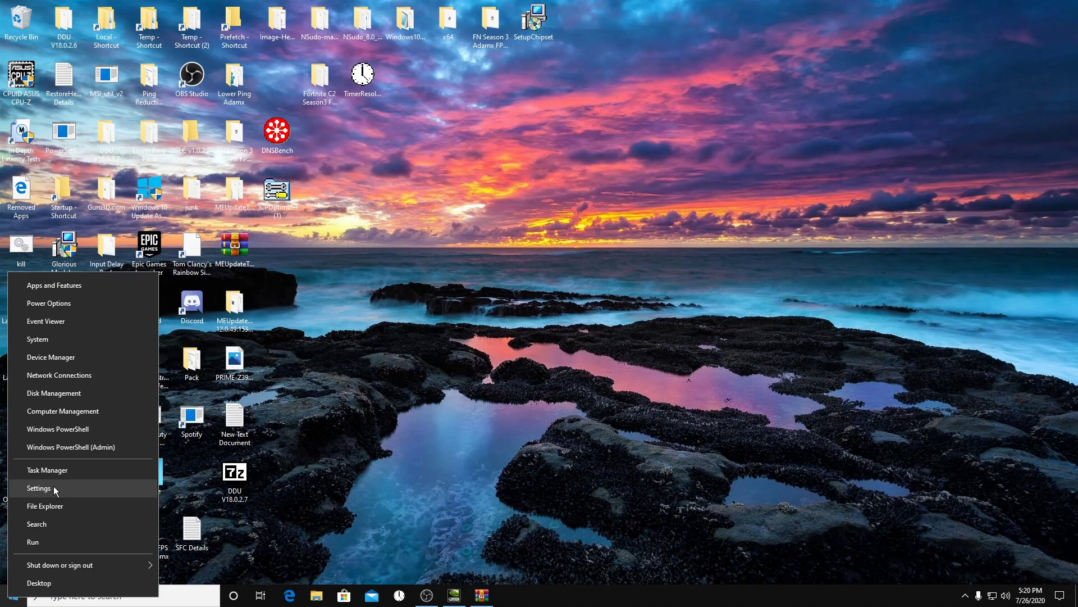
left_click(53, 487)
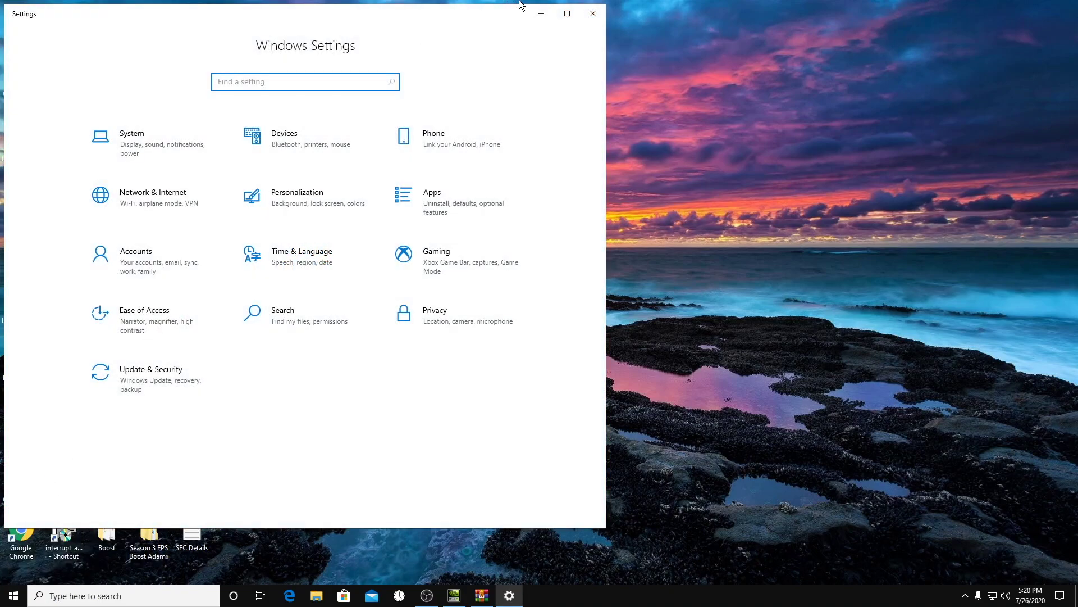
left_click(594, 13)
Open the uninstall confirmation for the Generic PnP Monitor in Device Manager, cancel it and close Device Manager.
right_click(14, 595)
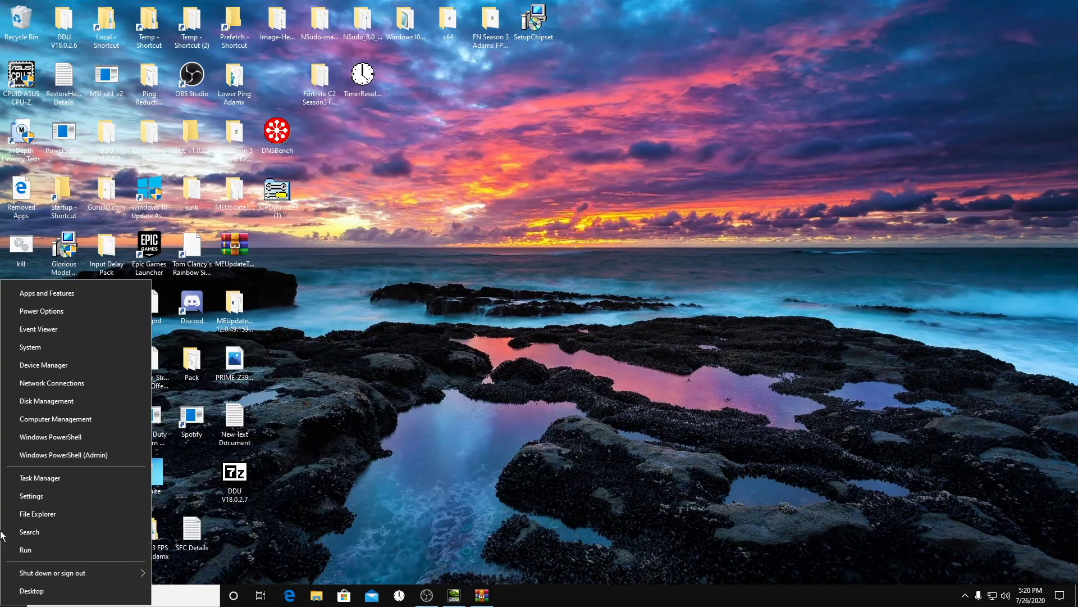
left_click(62, 356)
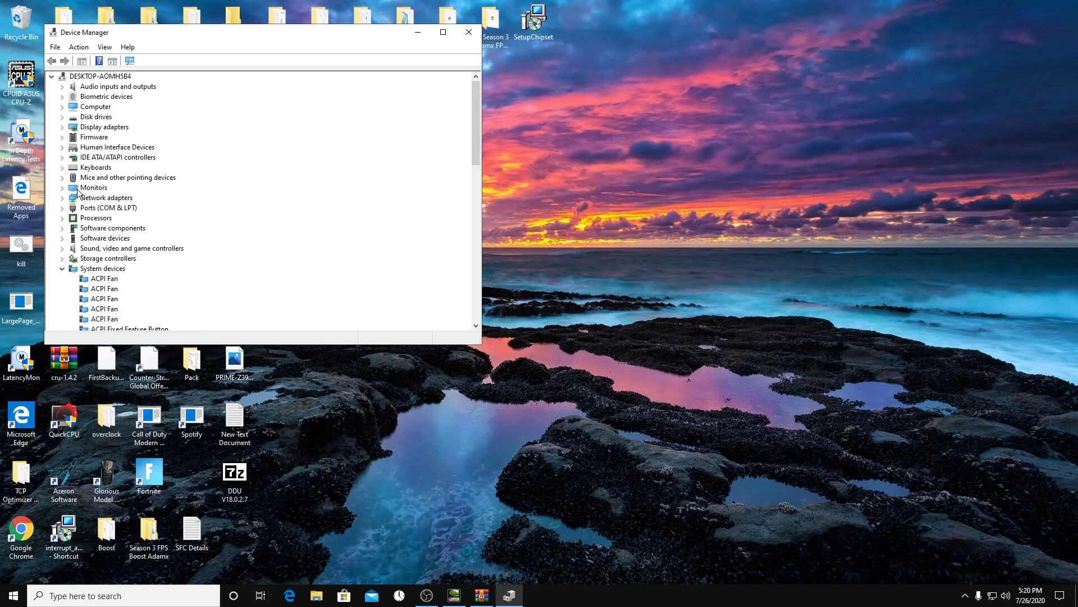
left_click(71, 191)
left_click(62, 188)
left_click(97, 198)
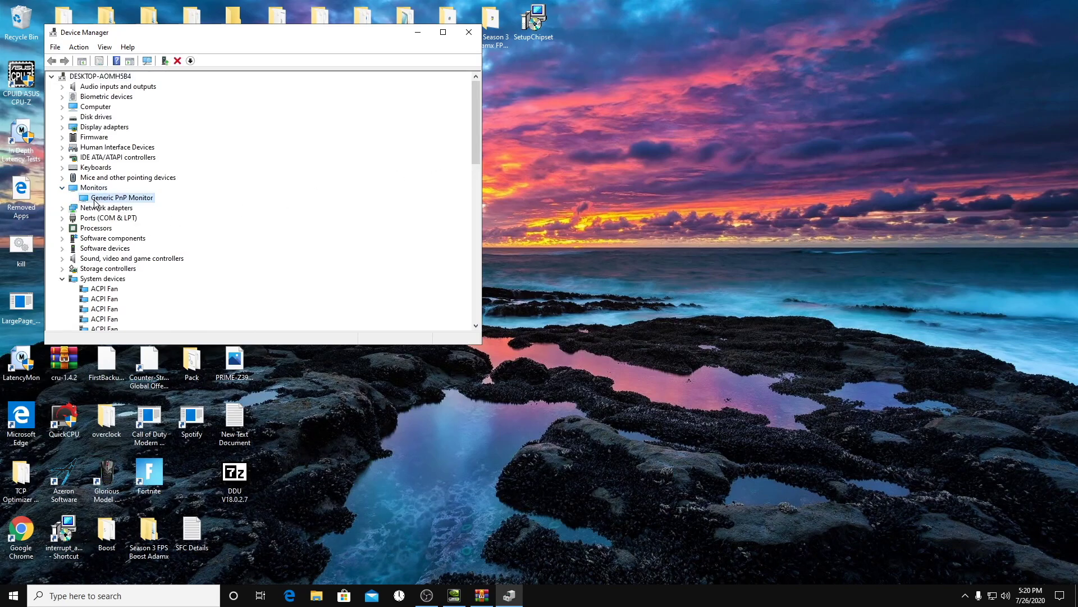
right_click(97, 200)
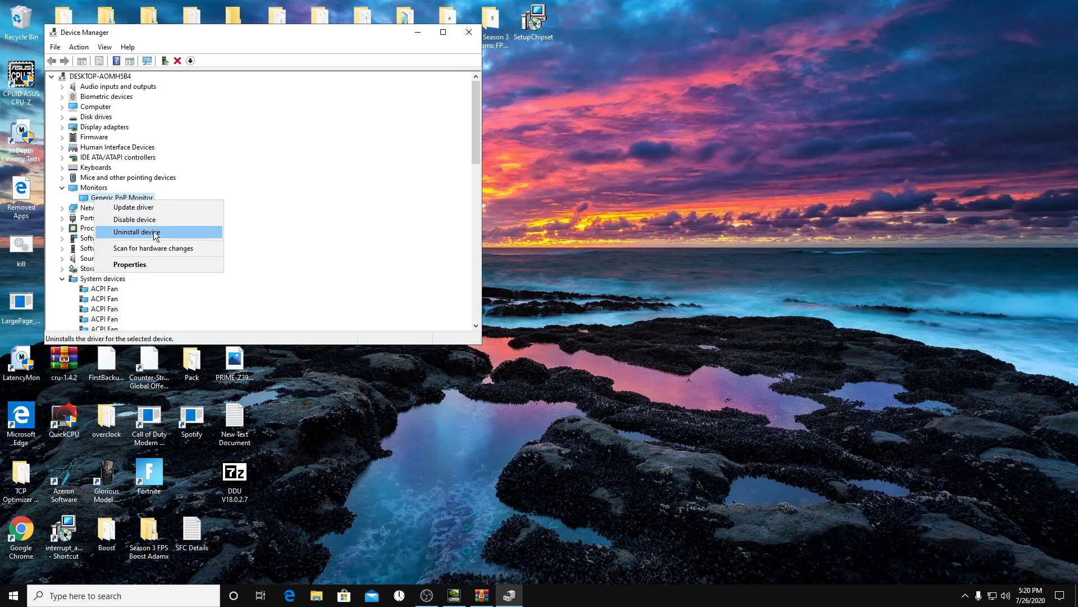
left_click(181, 236)
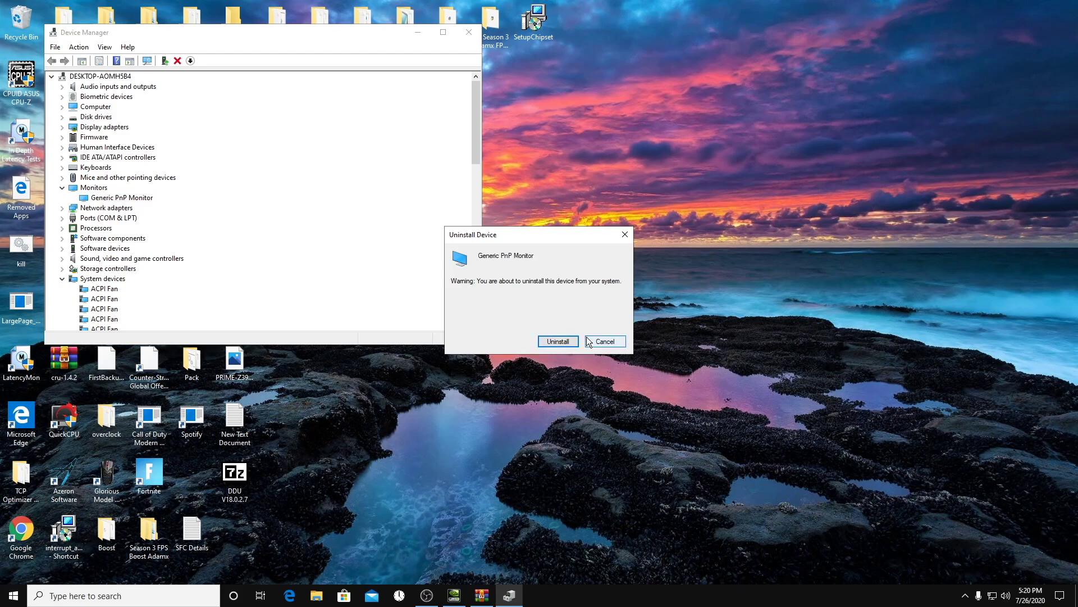
left_click(591, 338)
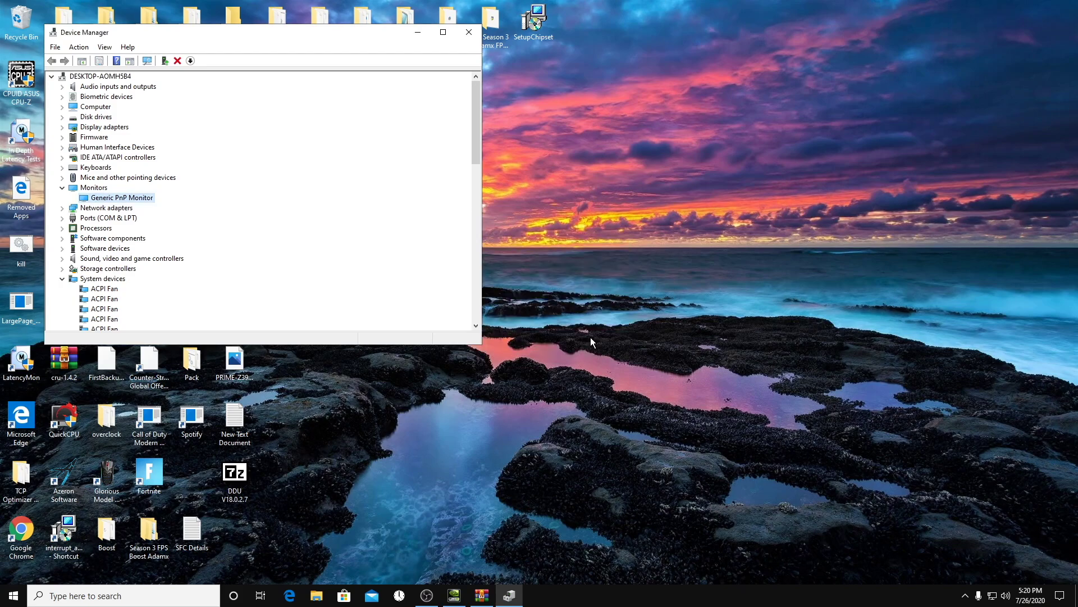
left_click(473, 37)
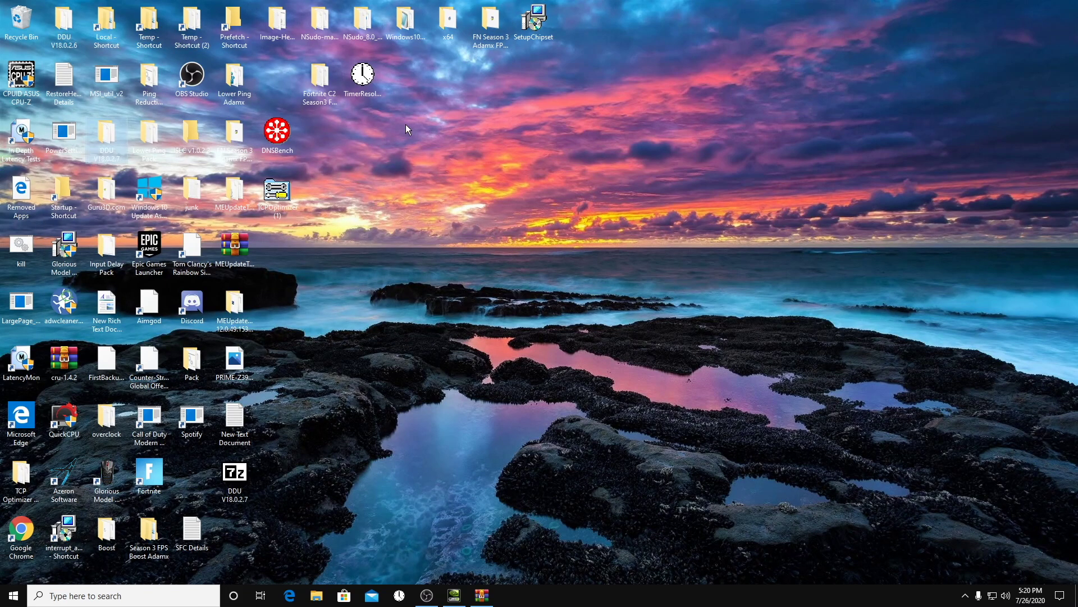
Search Google in Chrome for 441.41, view NVIDIA's GeForce Game Ready Driver download page and close the browser.
double_click(38, 528)
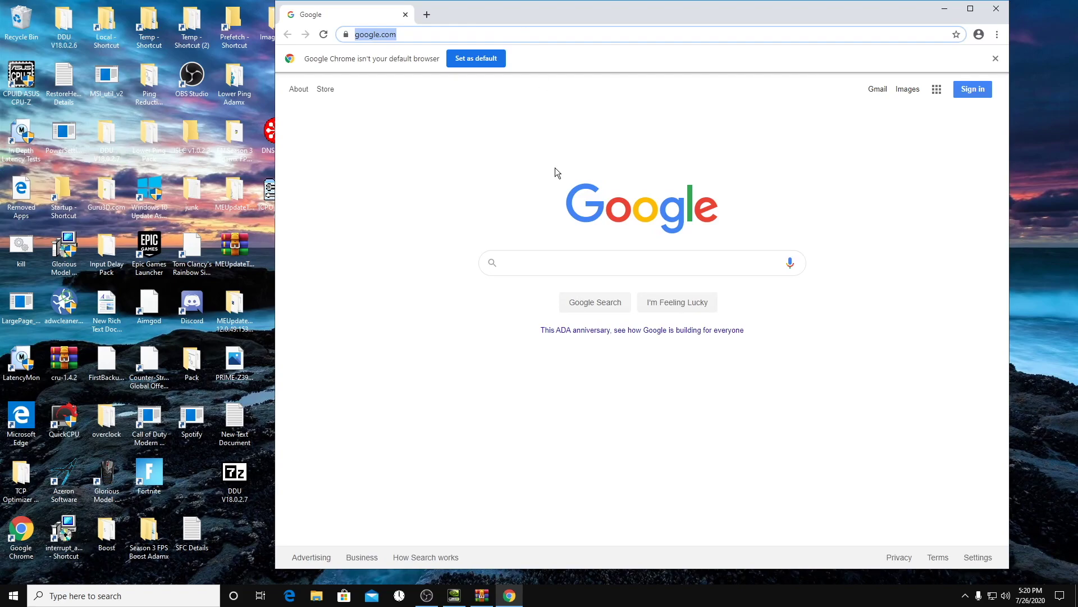
type("4")
key("Return")
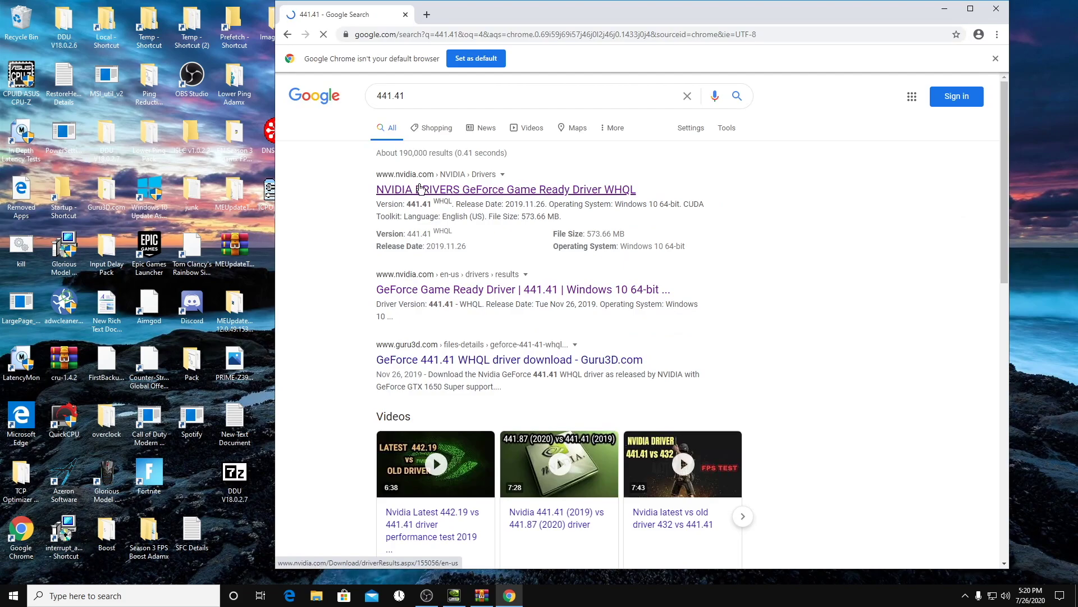
left_click(449, 187)
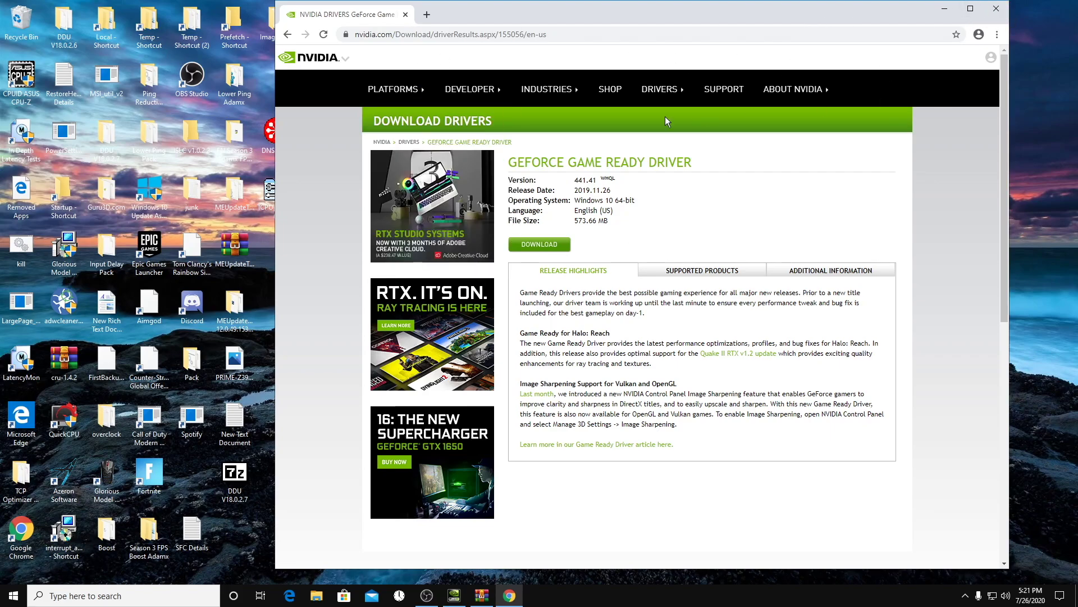
left_click(995, 9)
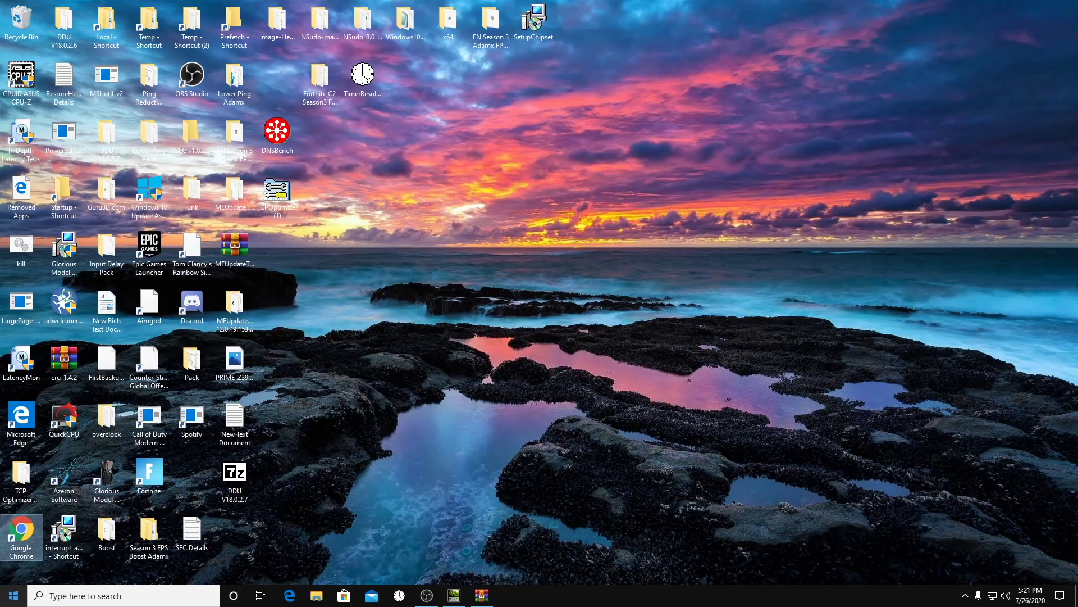
View the Windows display settings, including scale and resolution, and close them.
right_click(345, 333)
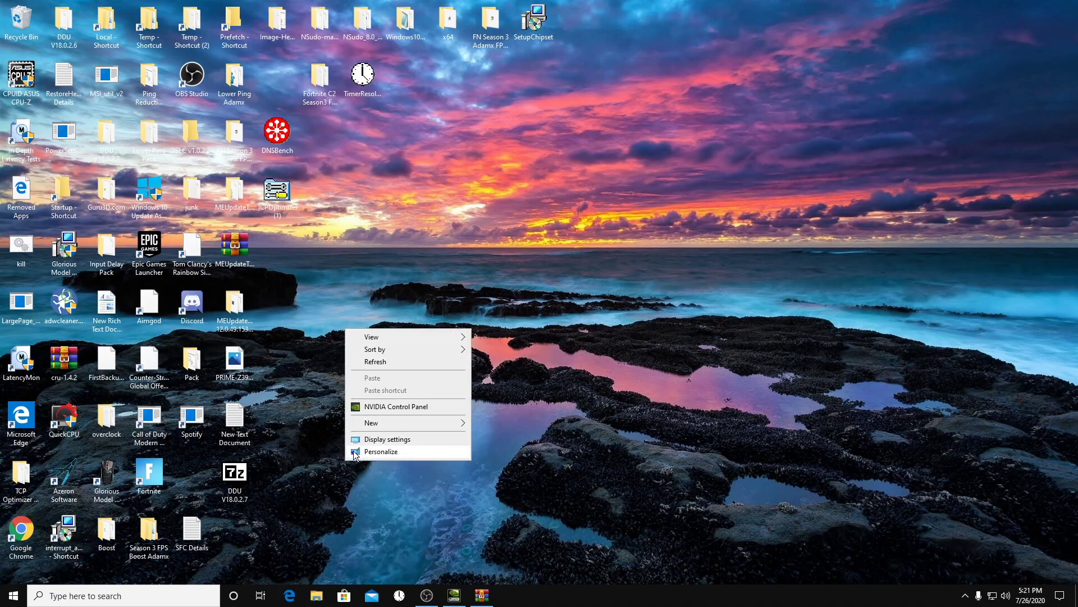
left_click(375, 439)
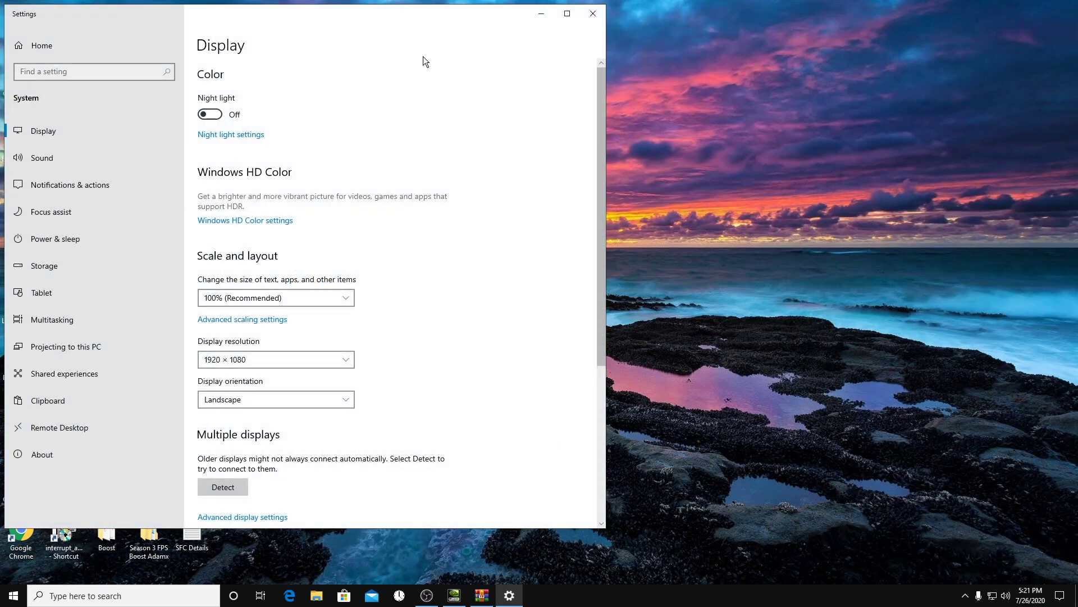
left_click(593, 13)
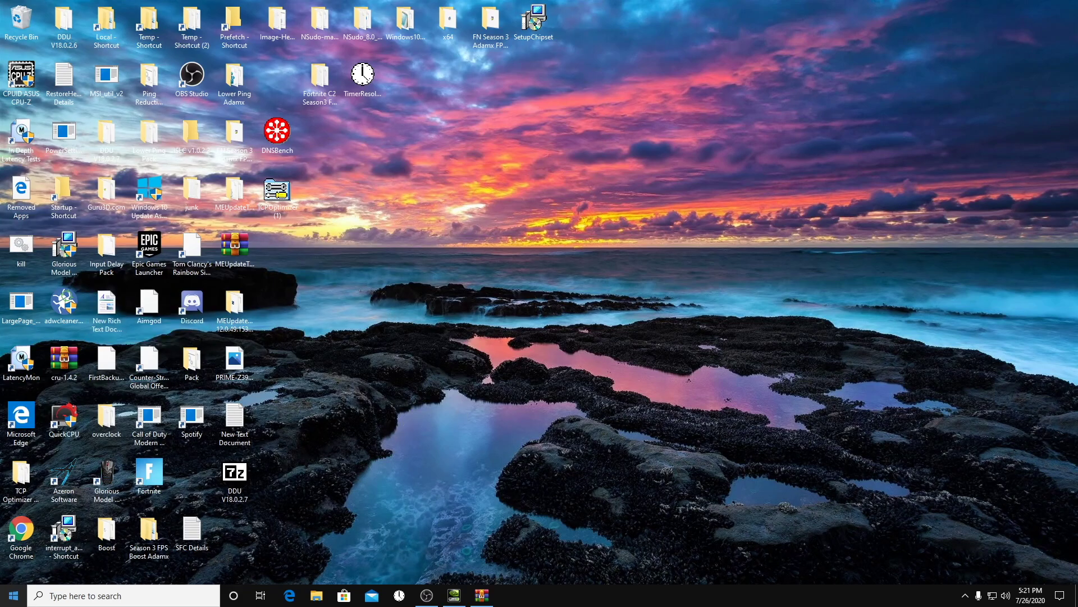
Locate the Generic PnP Monitor under Monitors in Device Manager and close the window.
right_click(13, 596)
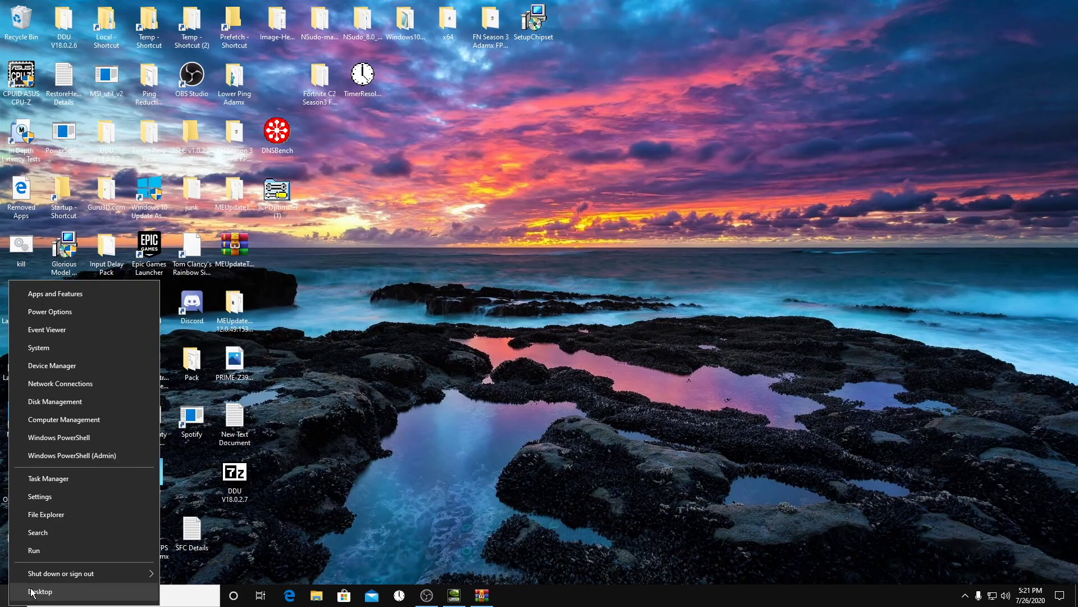
left_click(95, 362)
double_click(85, 190)
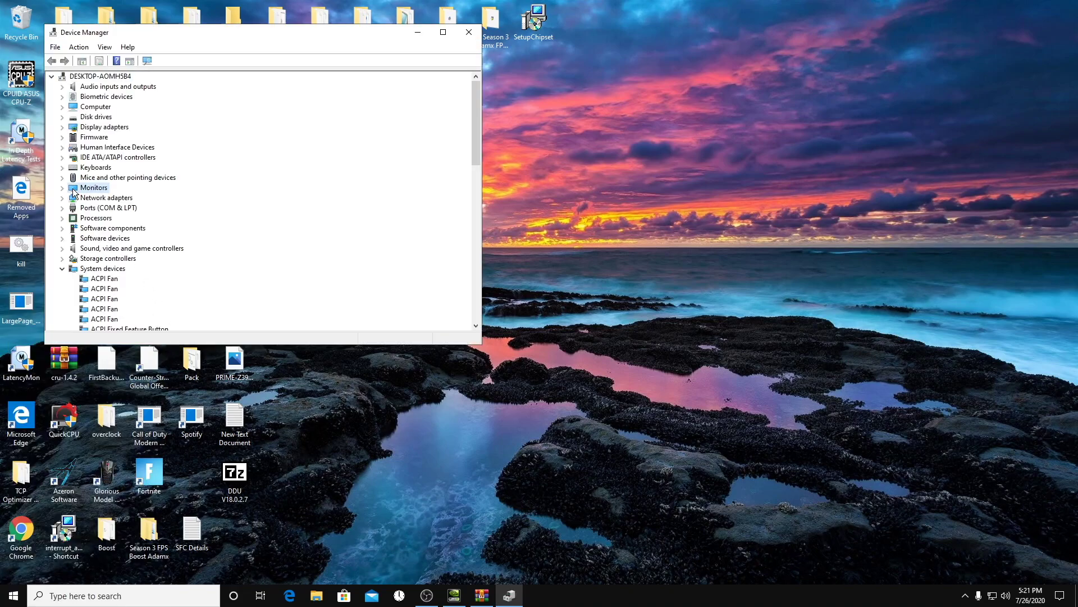
left_click(103, 198)
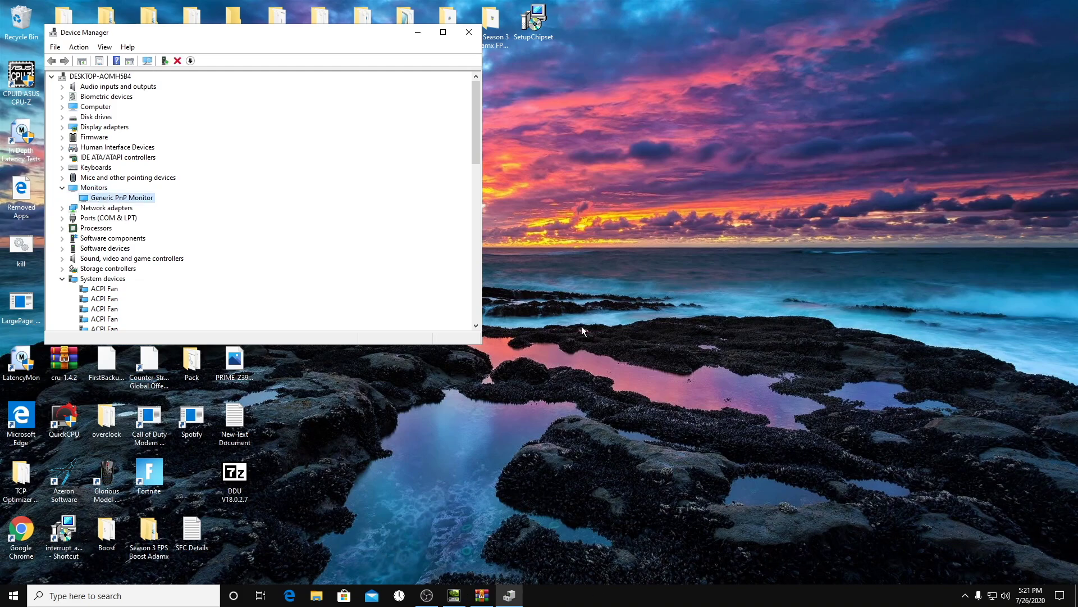
left_click(471, 31)
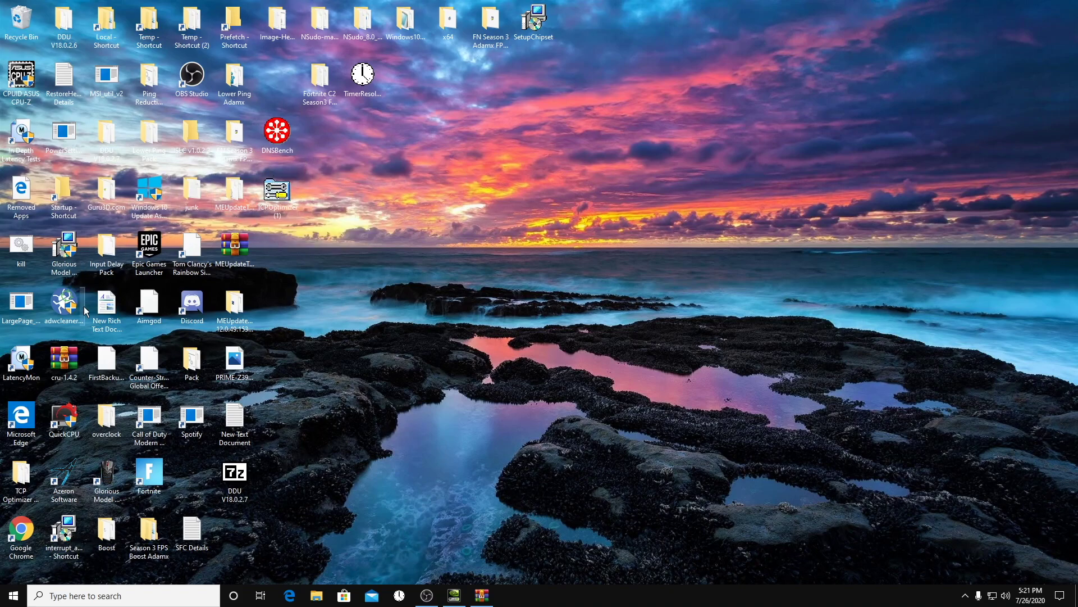
Open the cru-1.4.2 archive from the desktop and run reset-all.exe to reset the display configuration.
double_click(64, 360)
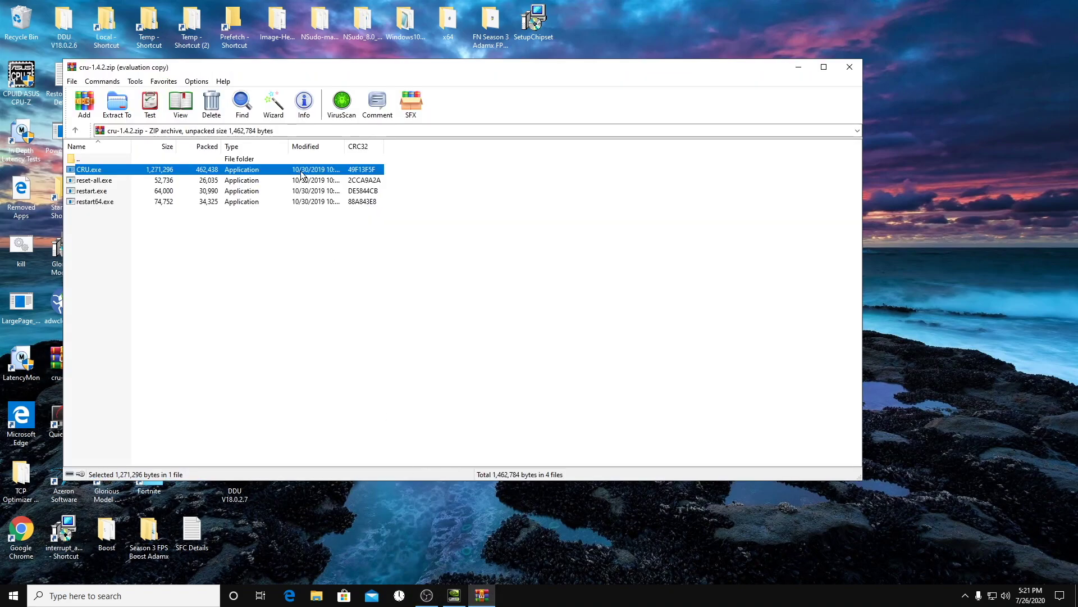
left_click(215, 186)
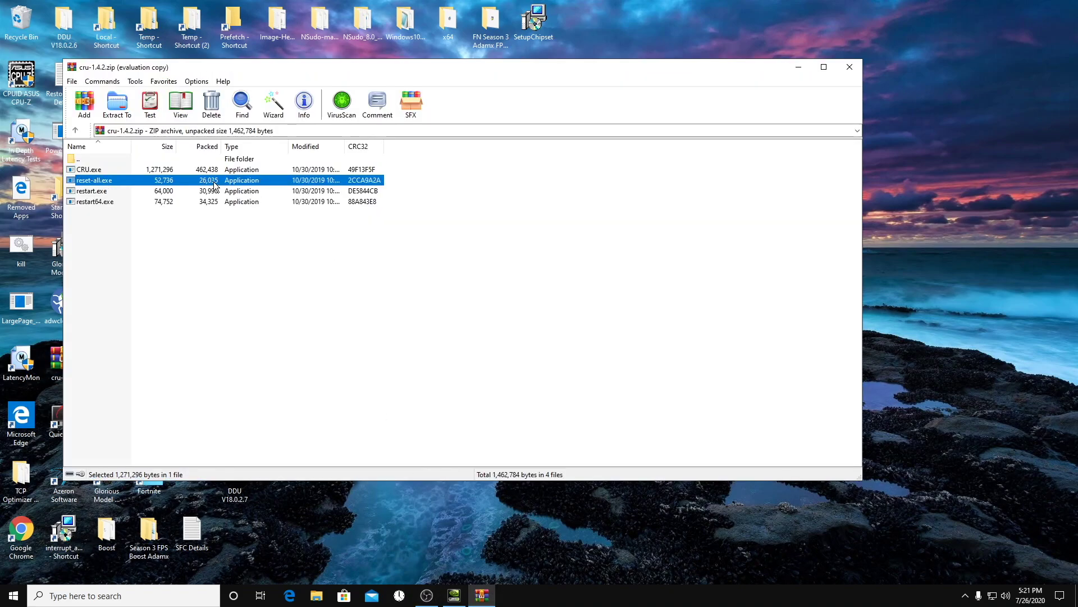
double_click(215, 185)
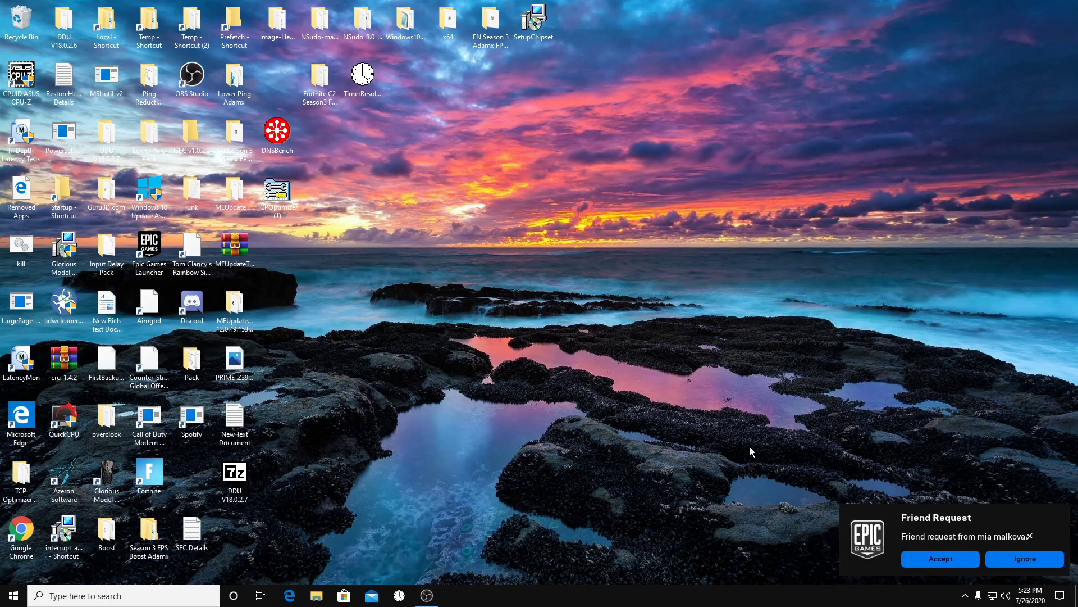
In NVIDIA Control Panel, set the desktop size and position scaling mode to No scaling.
right_click(441, 308)
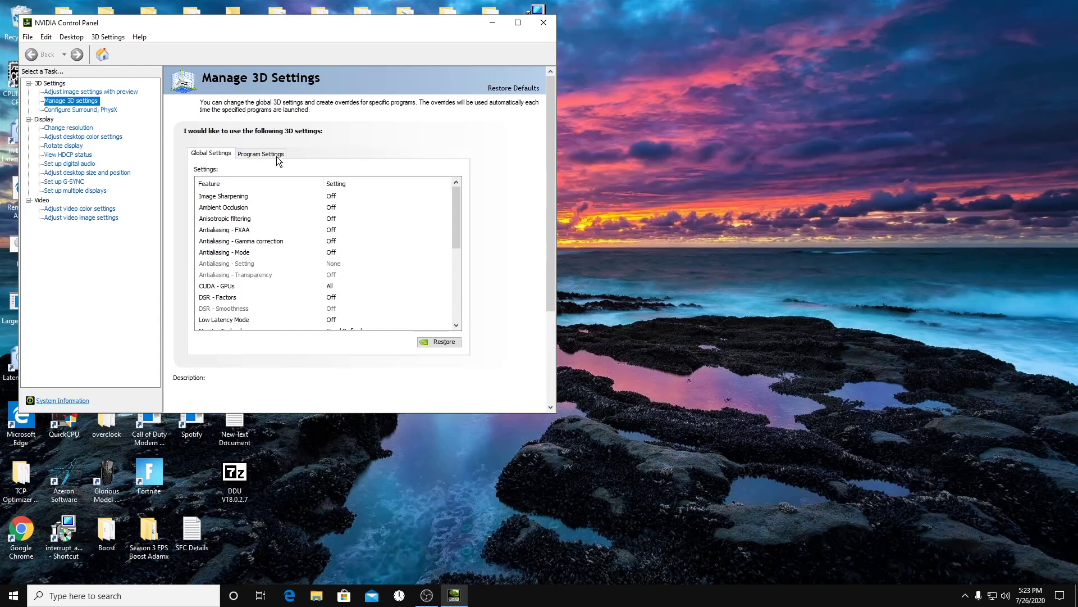
left_click(88, 175)
left_click_drag(190, 22, 457, 102)
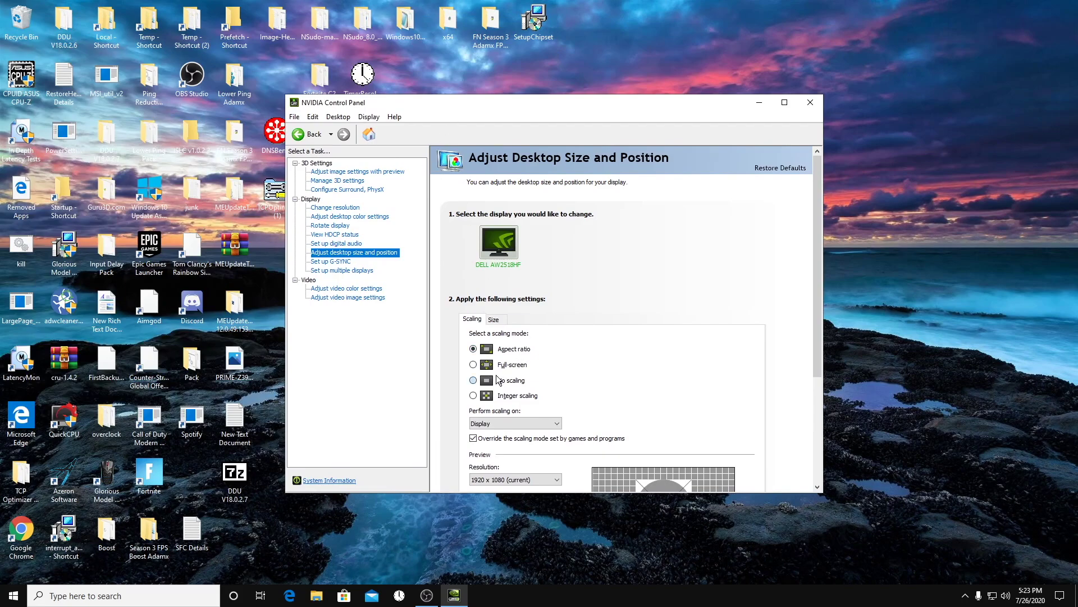
left_click(480, 381)
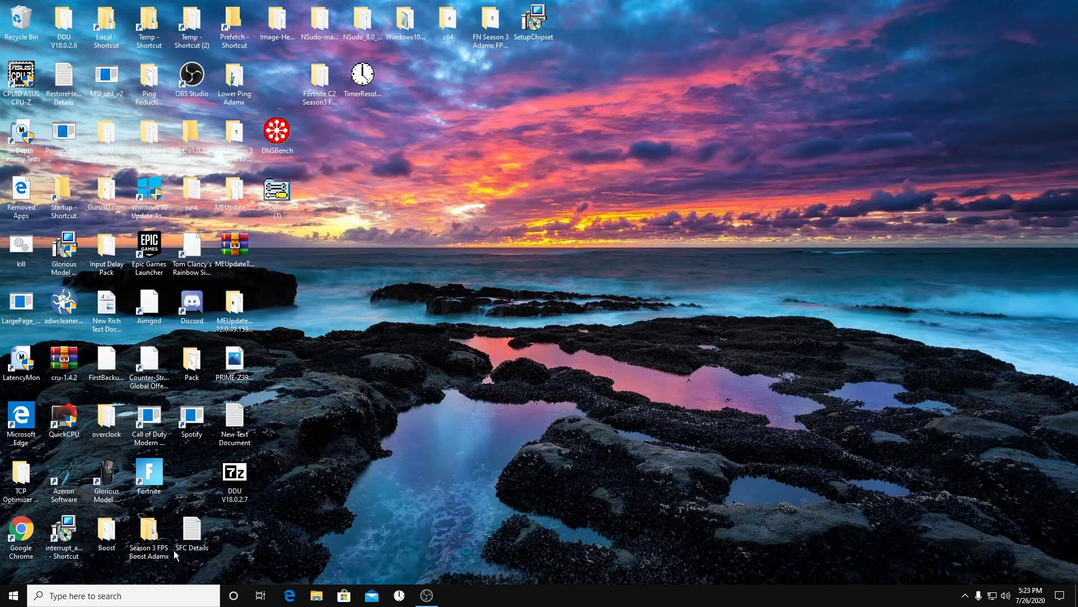
Reopen the cru-1.4.2 archive, launch CRU.exe and reposition its window.
double_click(65, 367)
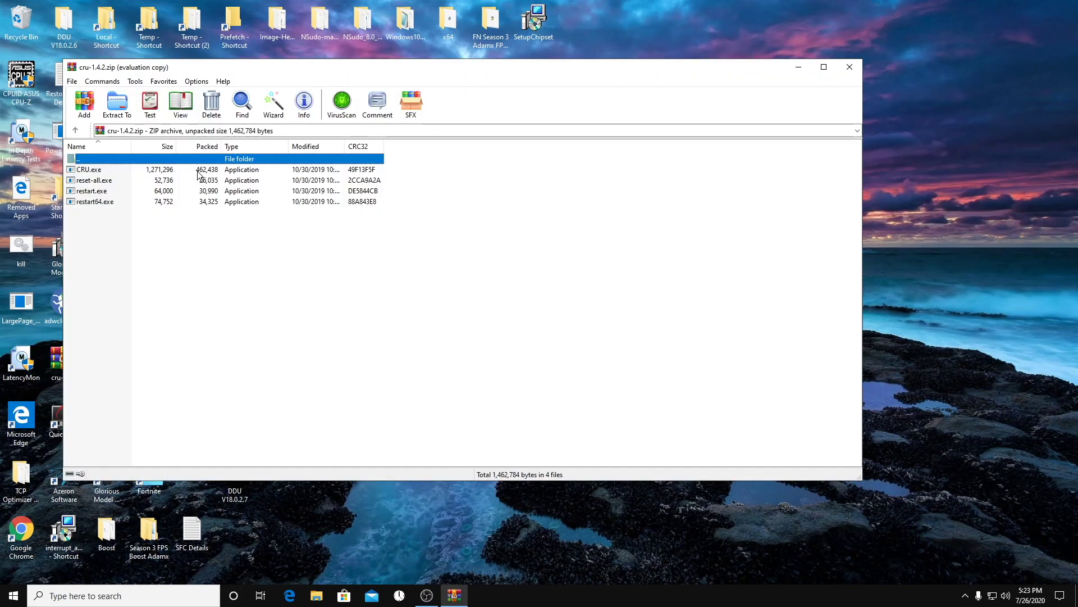
left_click(202, 172)
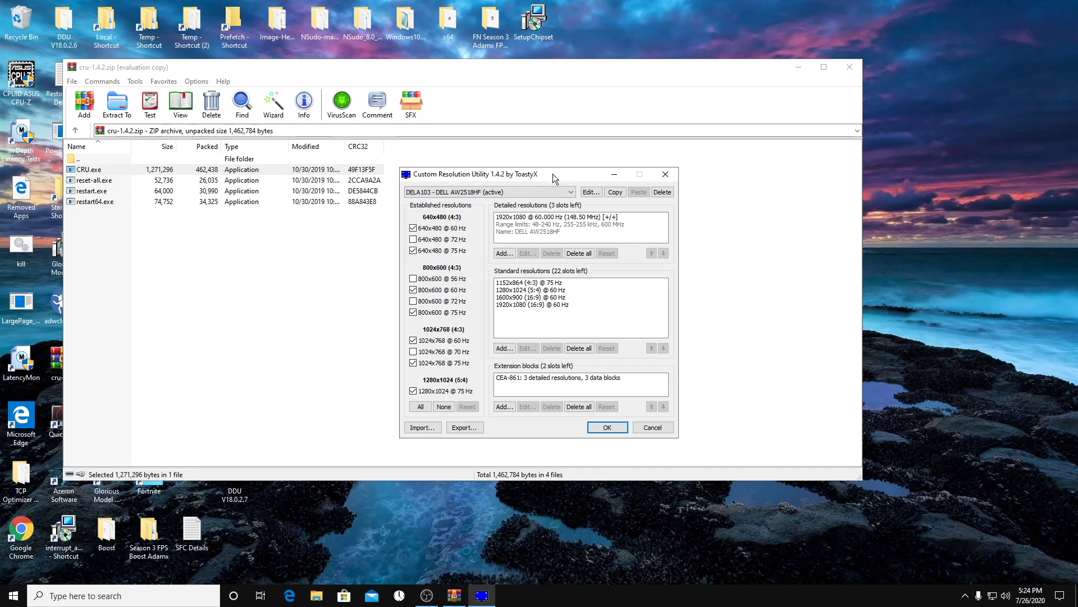
left_click_drag(552, 176, 584, 194)
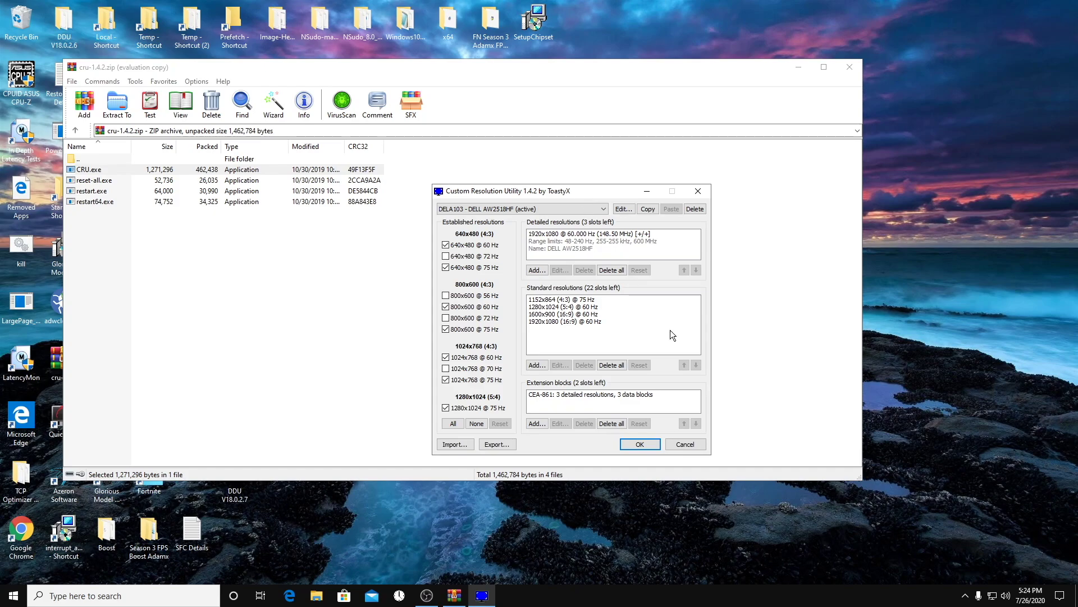
Start a new detailed resolution in CRU with 1747 horizontal active pixels and Automatic - LCD native timing.
left_click(536, 270)
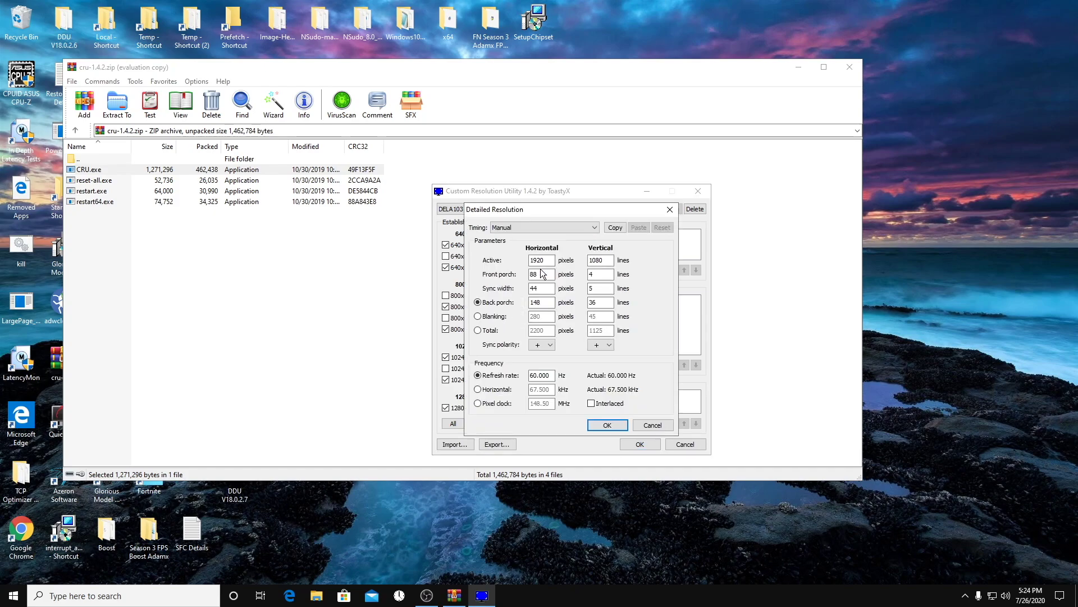
key("BackSpace")
key("BackSpace")
key("BackSpace")
type("747")
left_click(553, 228)
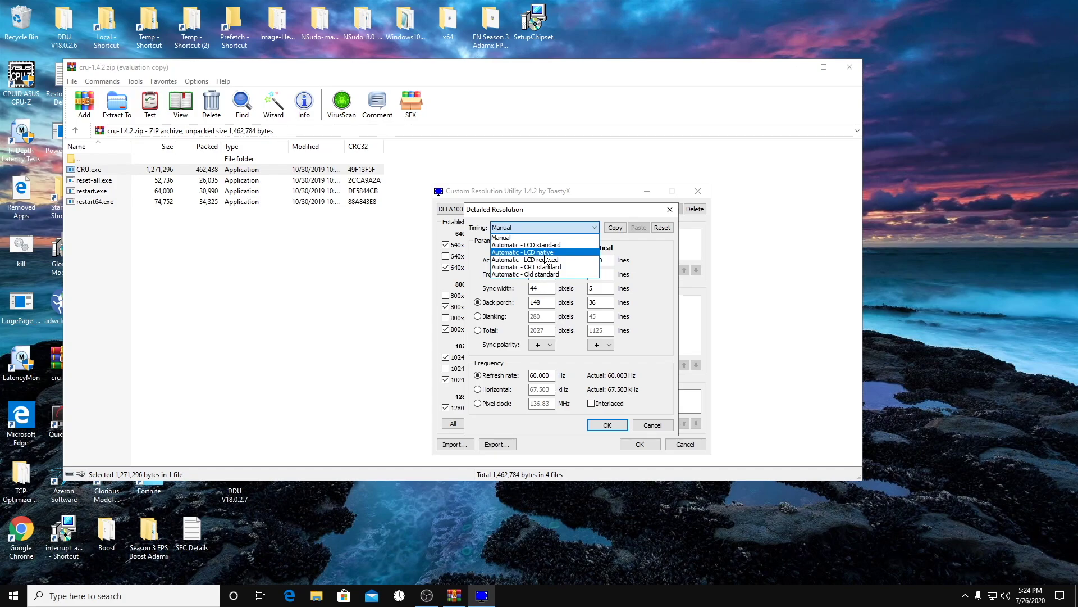
left_click(545, 254)
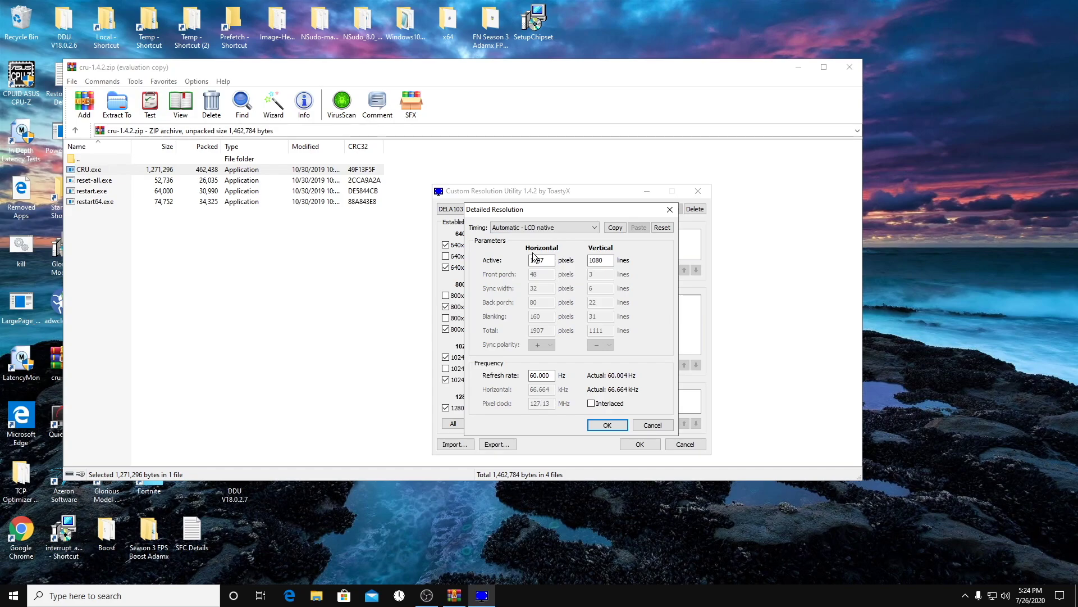
Set the new resolution's refresh rate to 239.998 Hz and add it to the detailed resolutions.
left_click(536, 375)
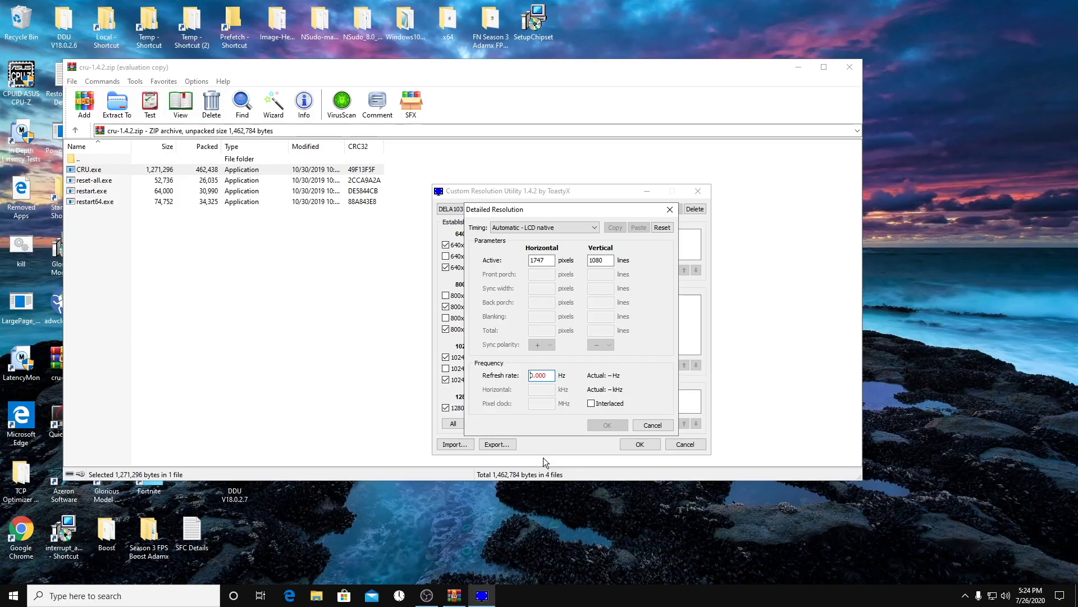
type("239")
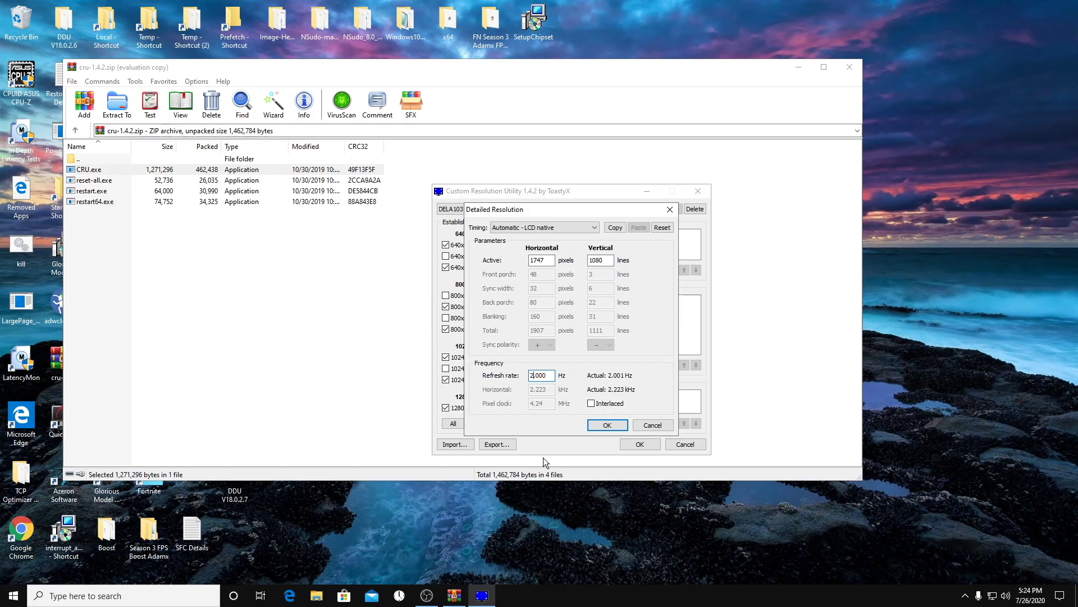
key("End")
key("BackSpace")
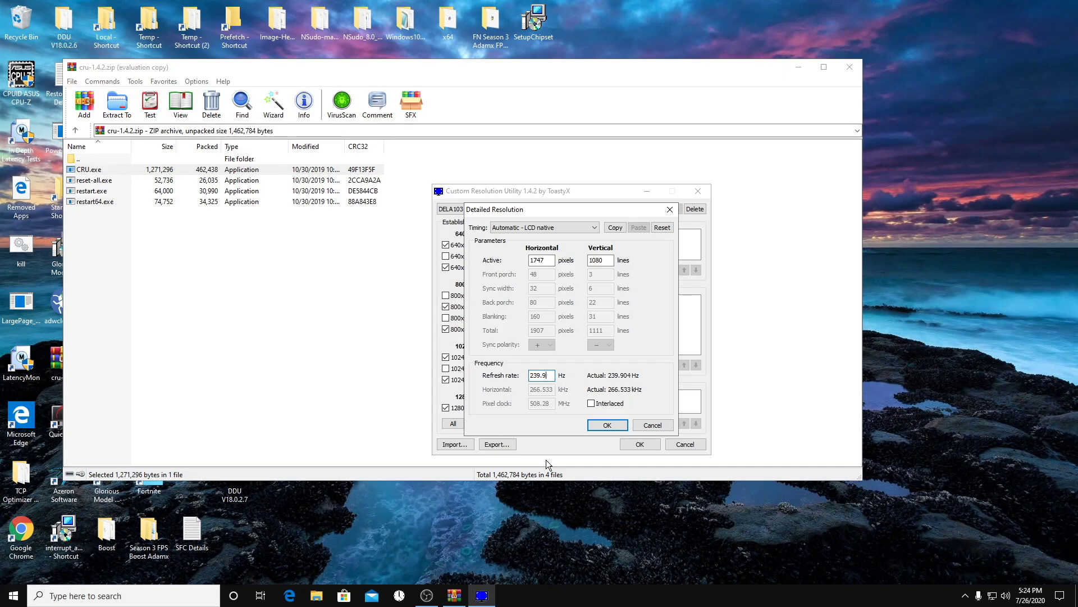
type("99")
key("BackSpace")
left_click(608, 426)
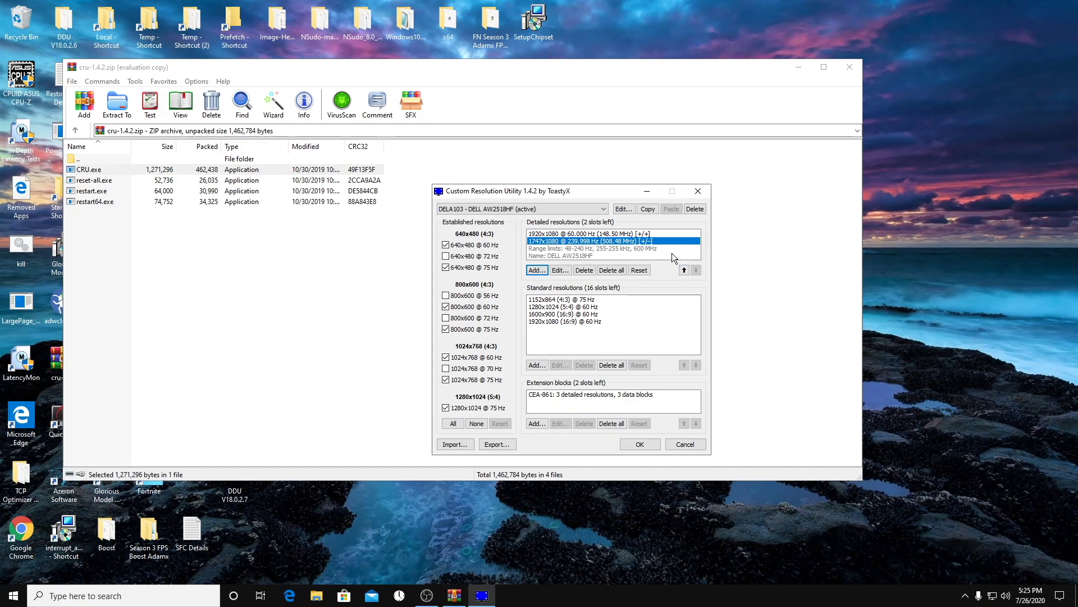
Save the CRU changes and run restart64.exe from the archive to restart the graphics driver.
left_click(640, 445)
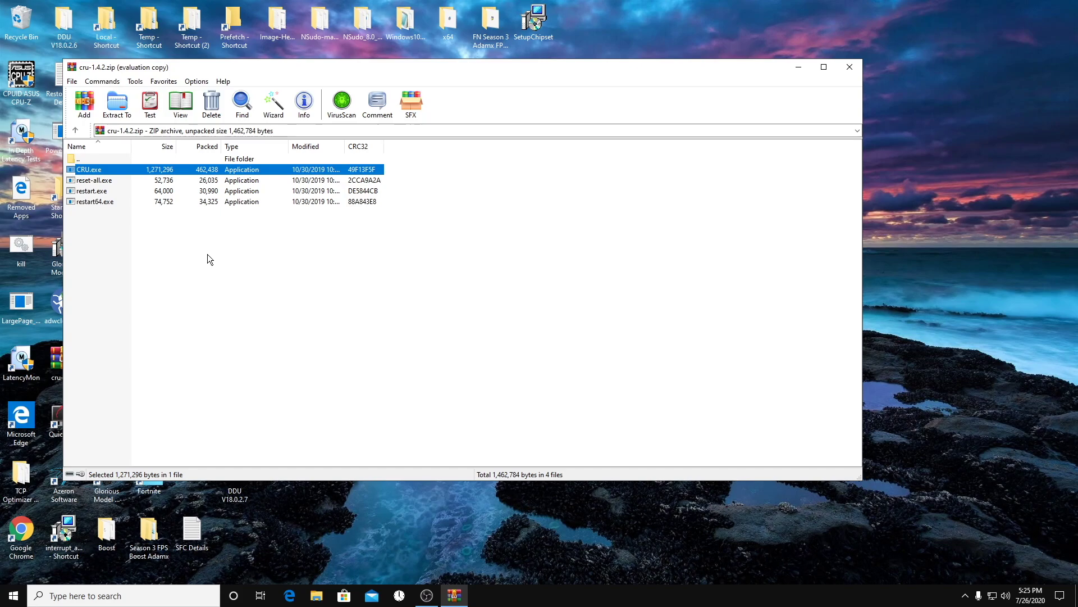
left_click(317, 204)
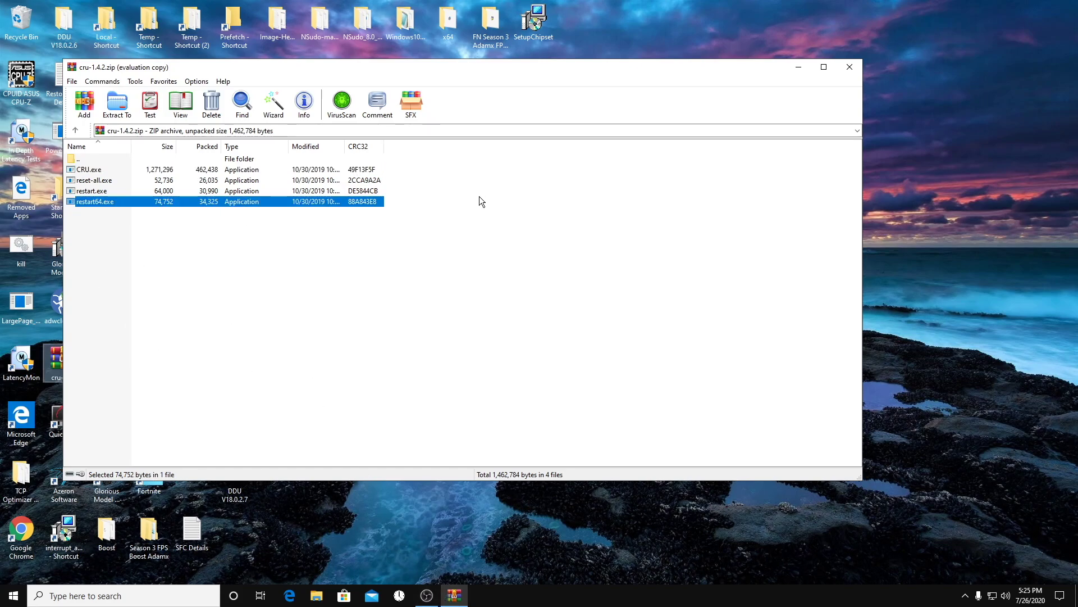
Open the display adapter properties for Display 1 from the Windows advanced display settings.
right_click(8, 600)
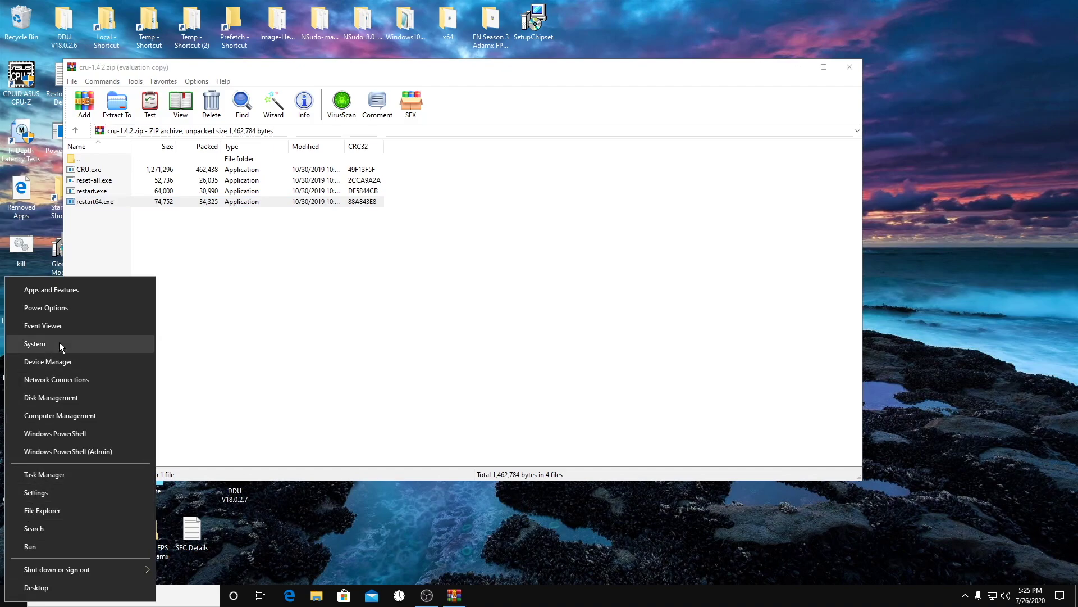
left_click(90, 492)
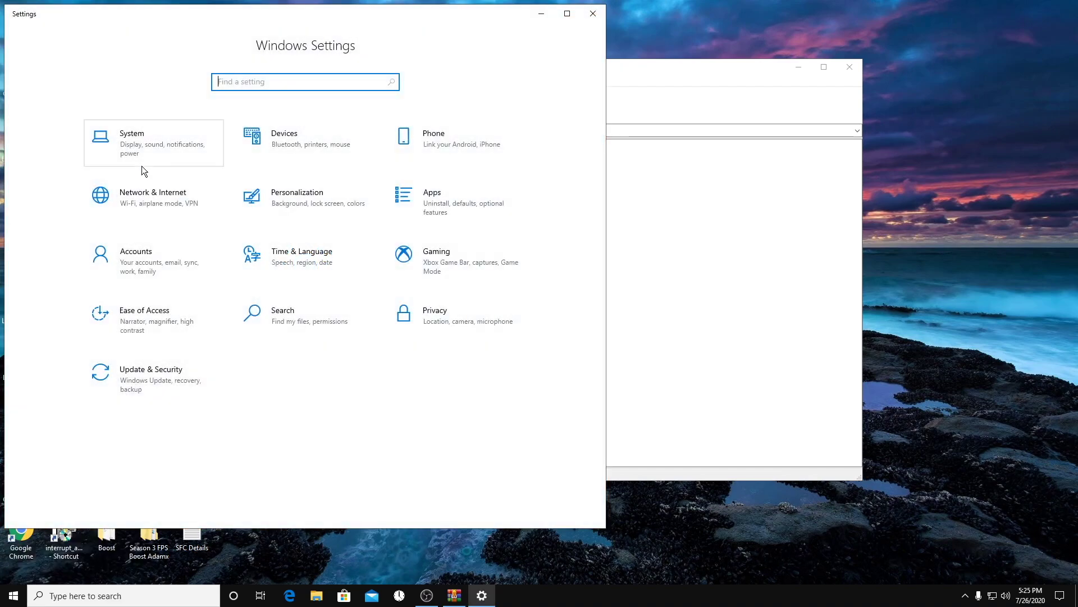
left_click(144, 157)
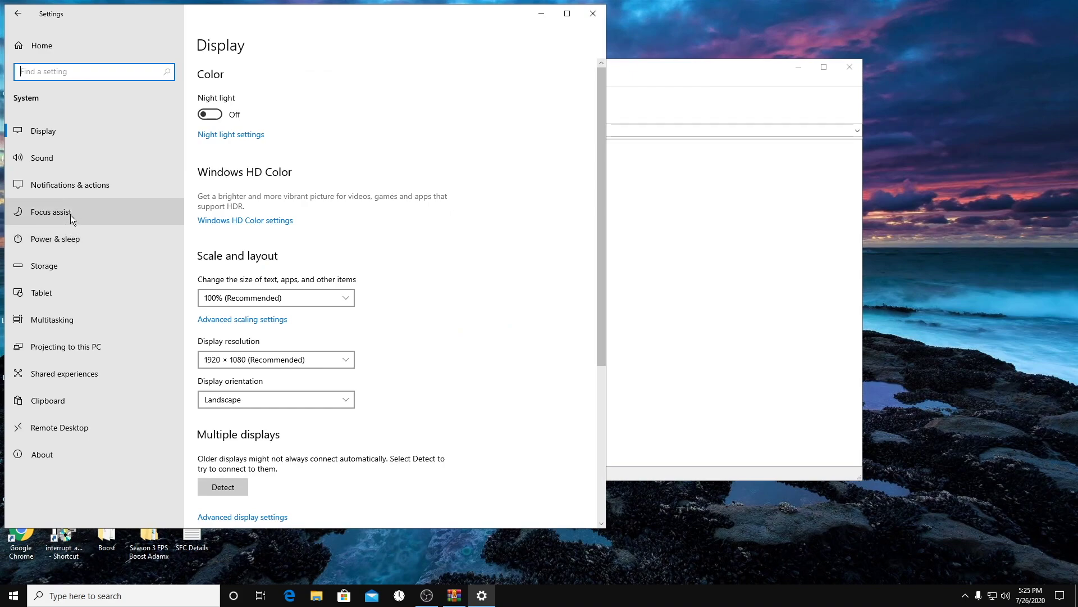
scroll(284, 272, "down", 3)
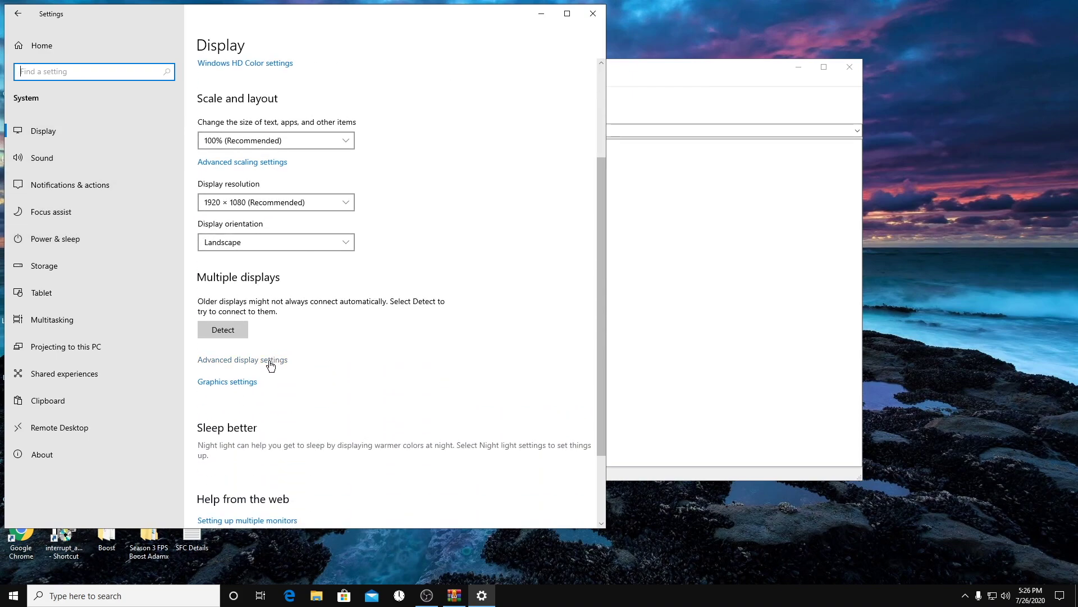
left_click(270, 358)
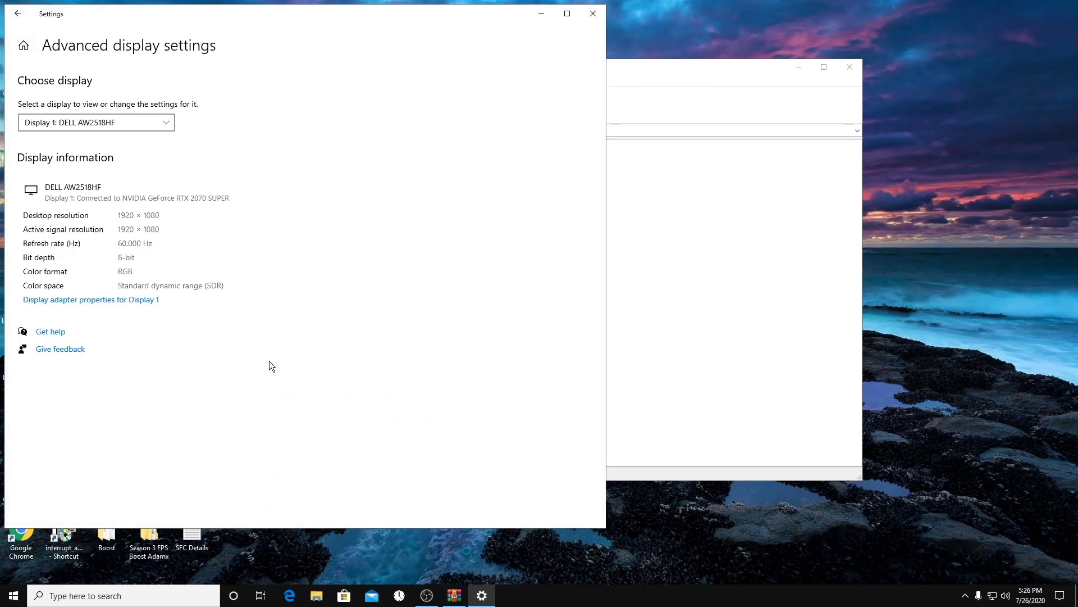
left_click(73, 301)
Apply the 1747 by 1080, True Color (32 bit), 240 Hertz mode to the adapter and close Settings.
left_click(147, 304)
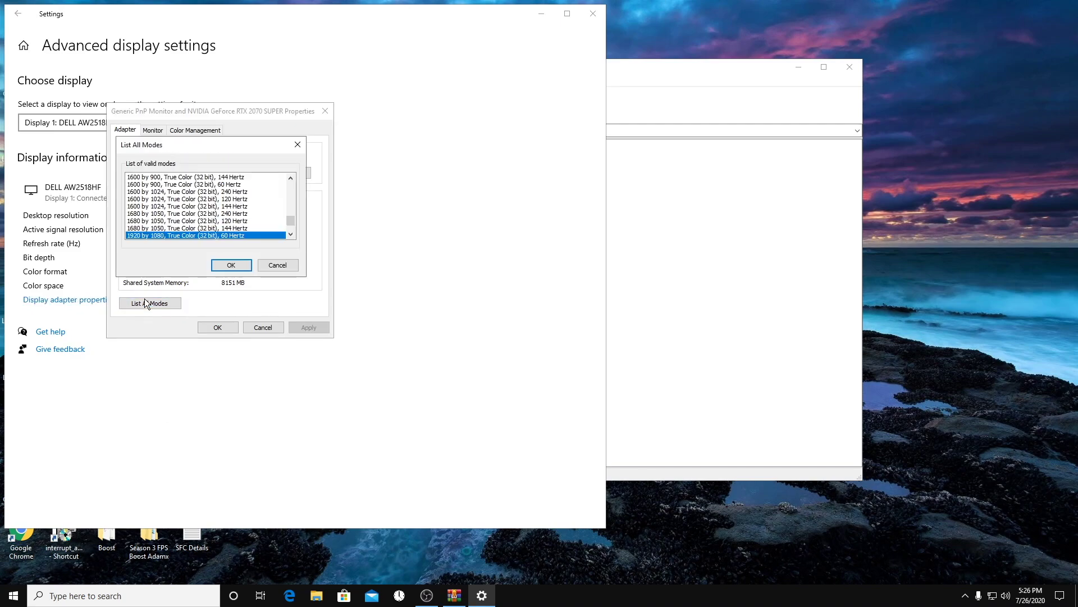
scroll(289, 235, "down", 3)
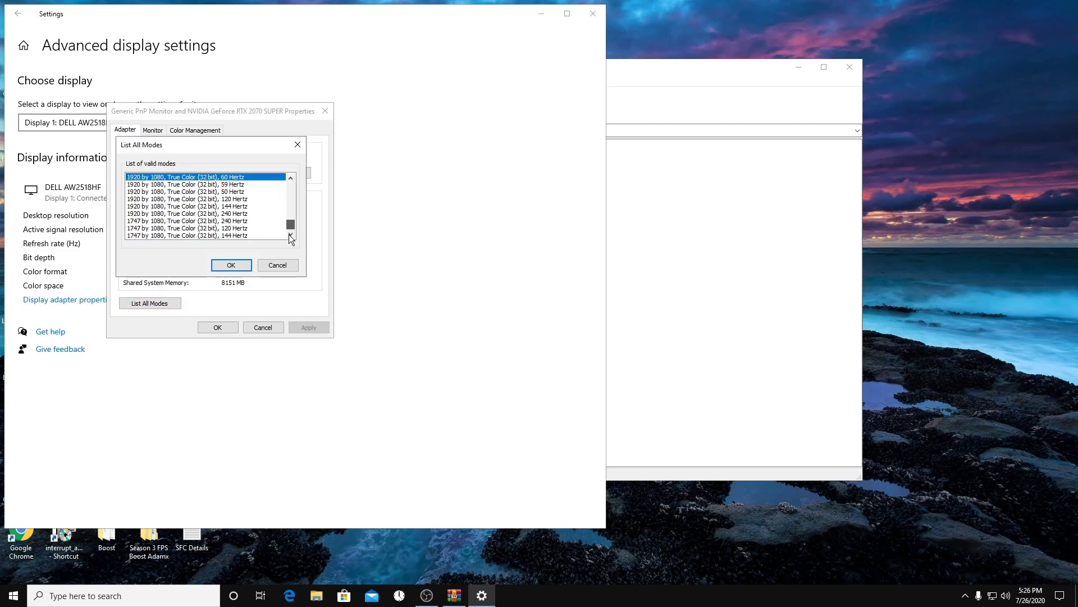
left_click(182, 222)
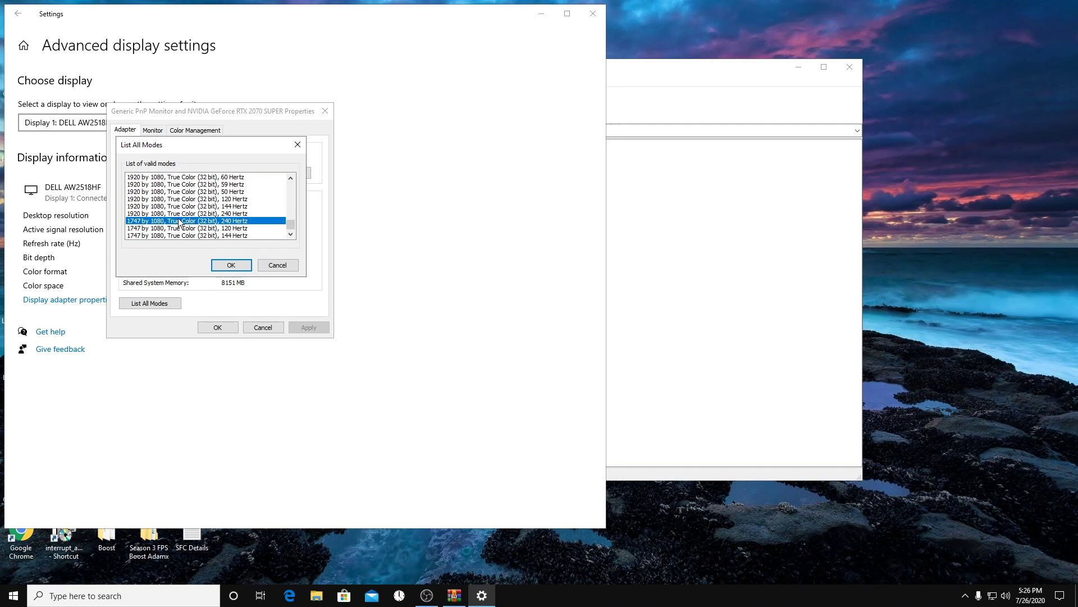
left_click(237, 265)
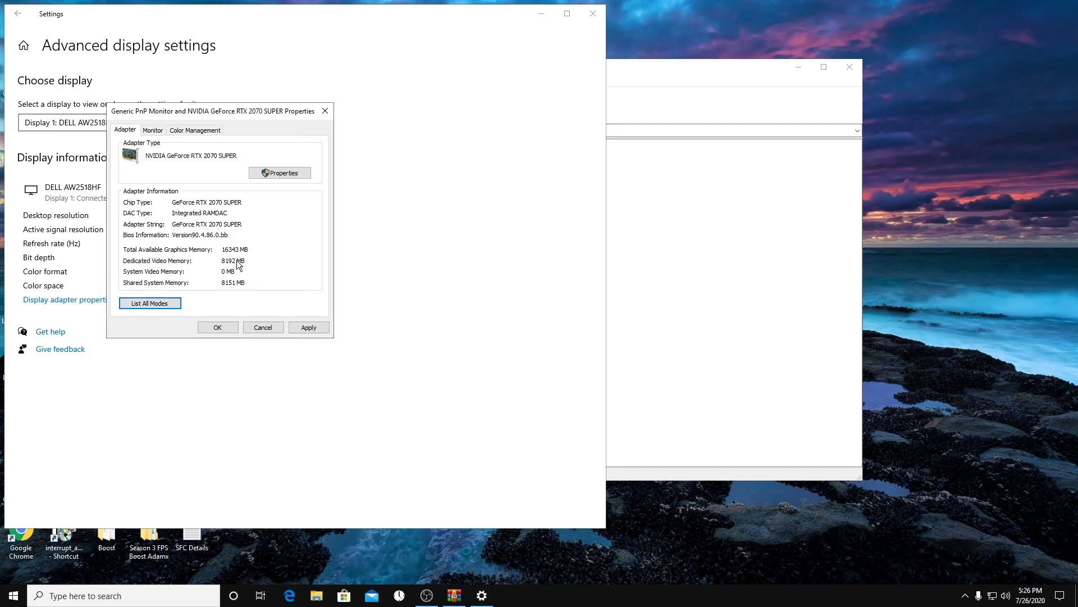
left_click(308, 327)
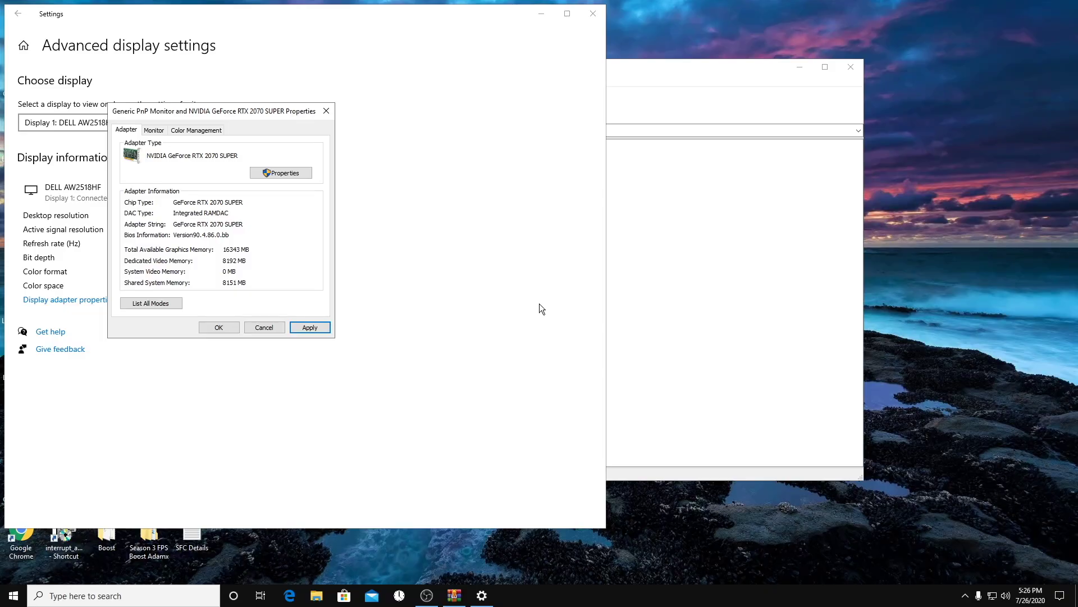
left_click(228, 330)
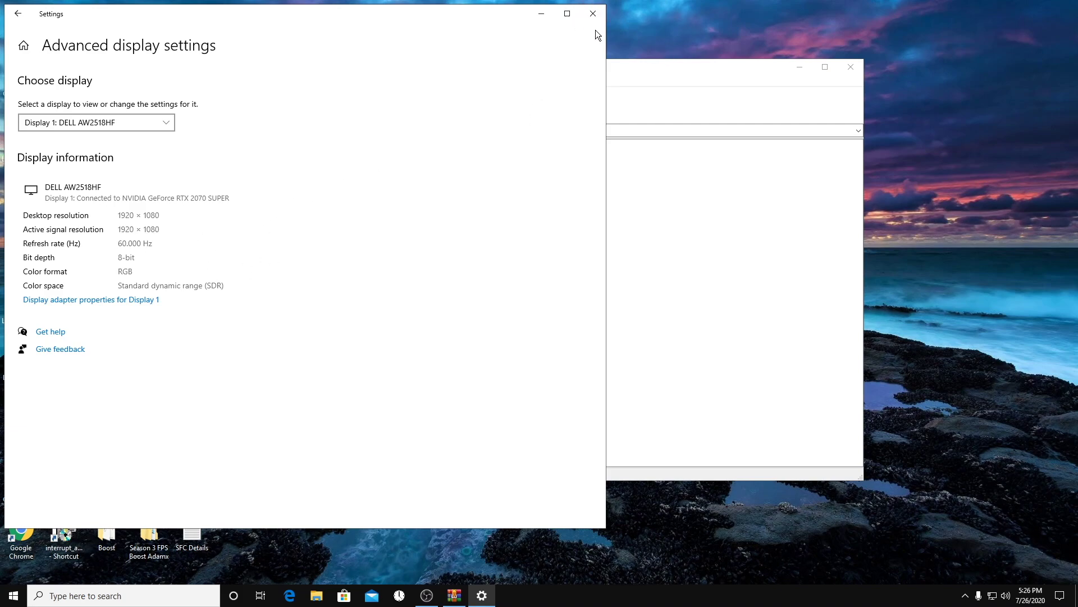
left_click(593, 13)
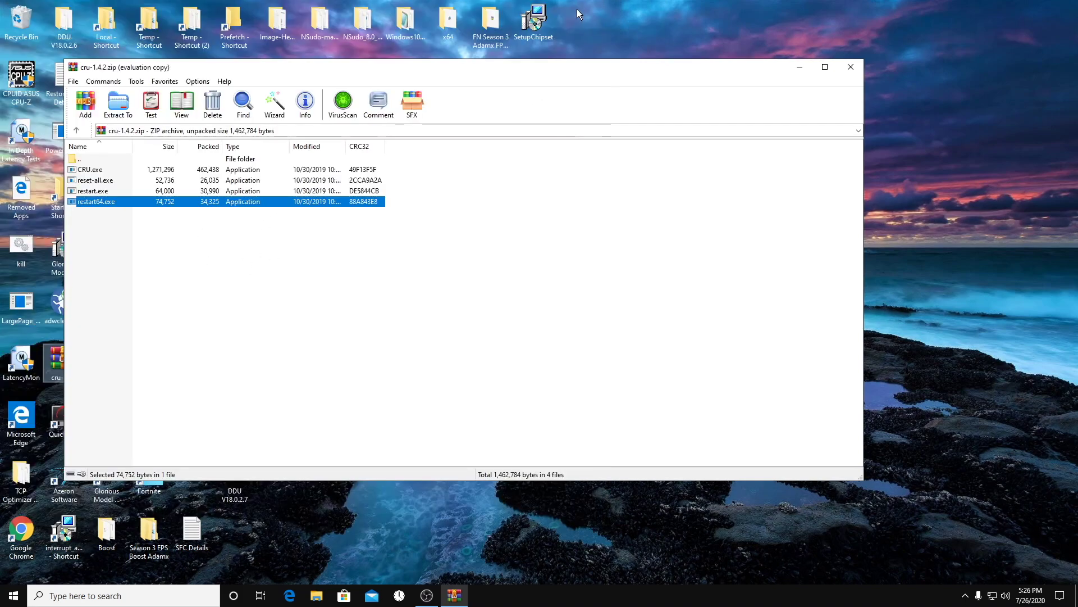
Move the 1747x1080 entry to the top of CRU's detailed resolutions, save it and run restart64.exe again.
left_click(164, 170)
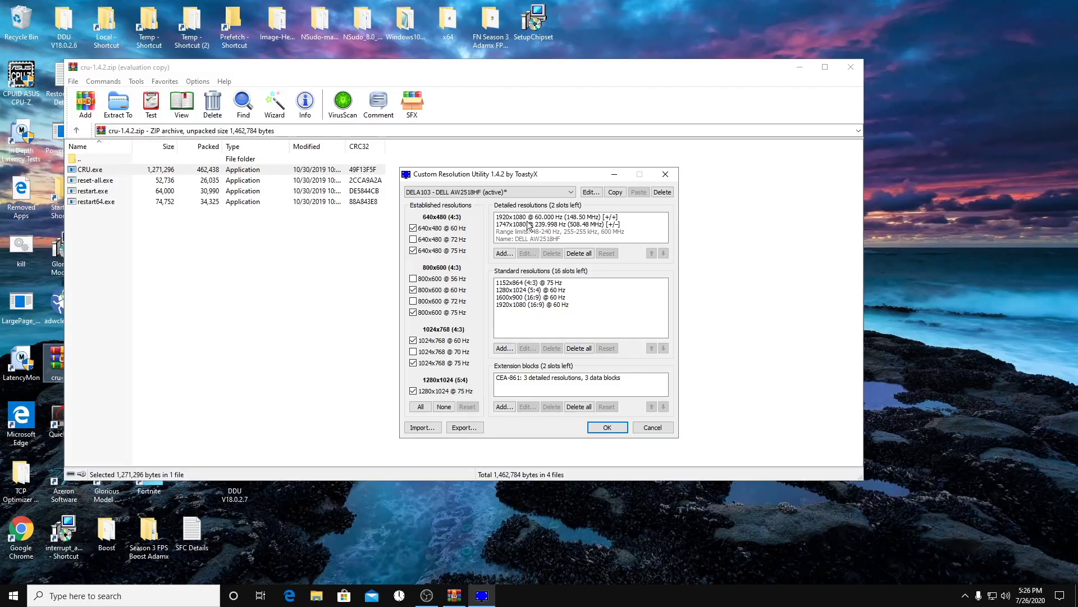
left_click(529, 224)
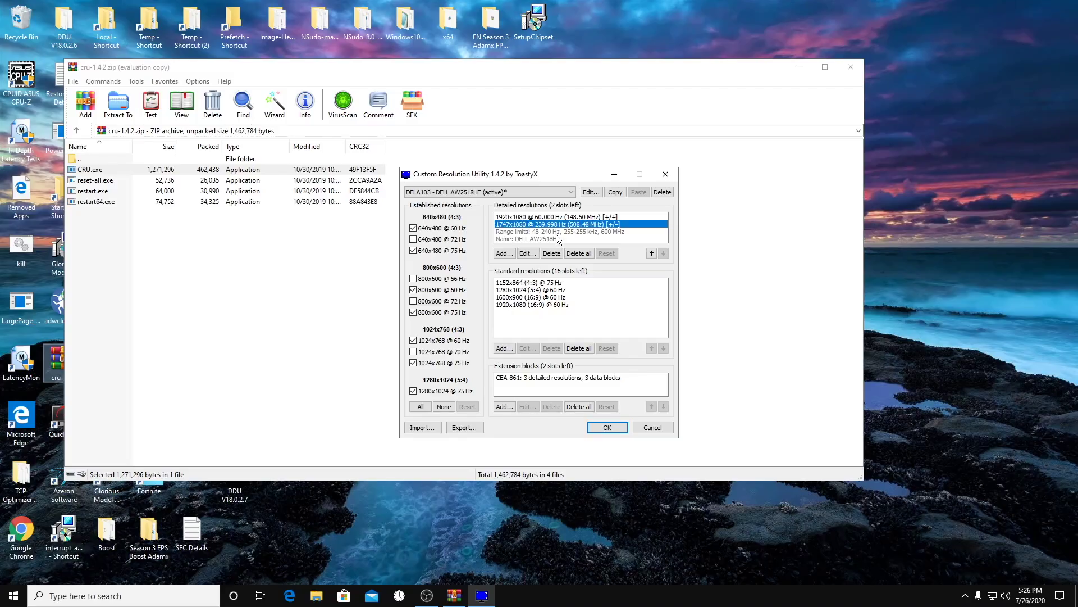
left_click(651, 254)
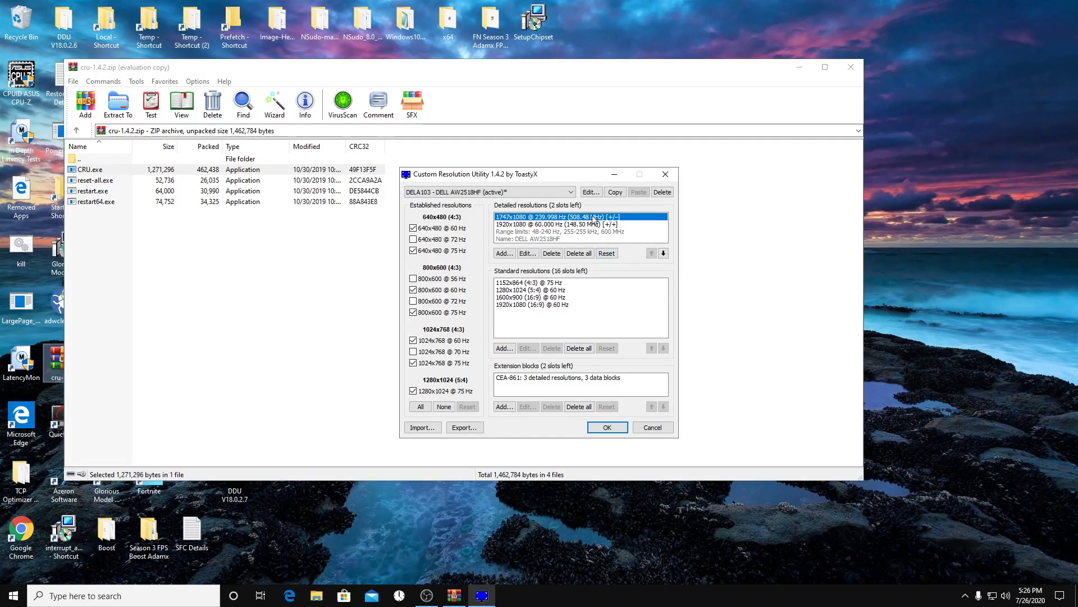
left_click(612, 428)
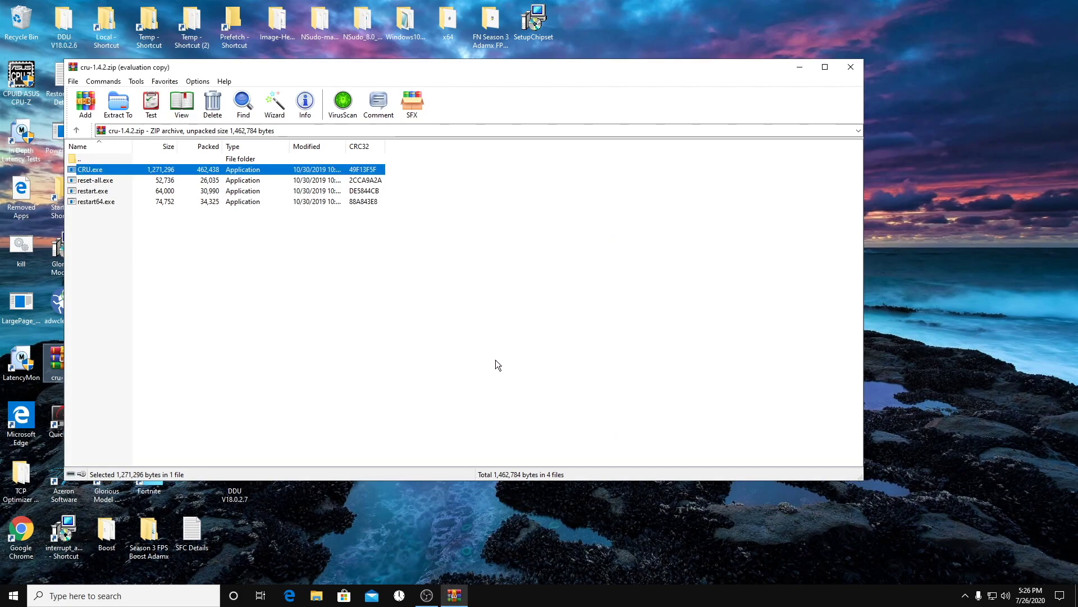
double_click(165, 201)
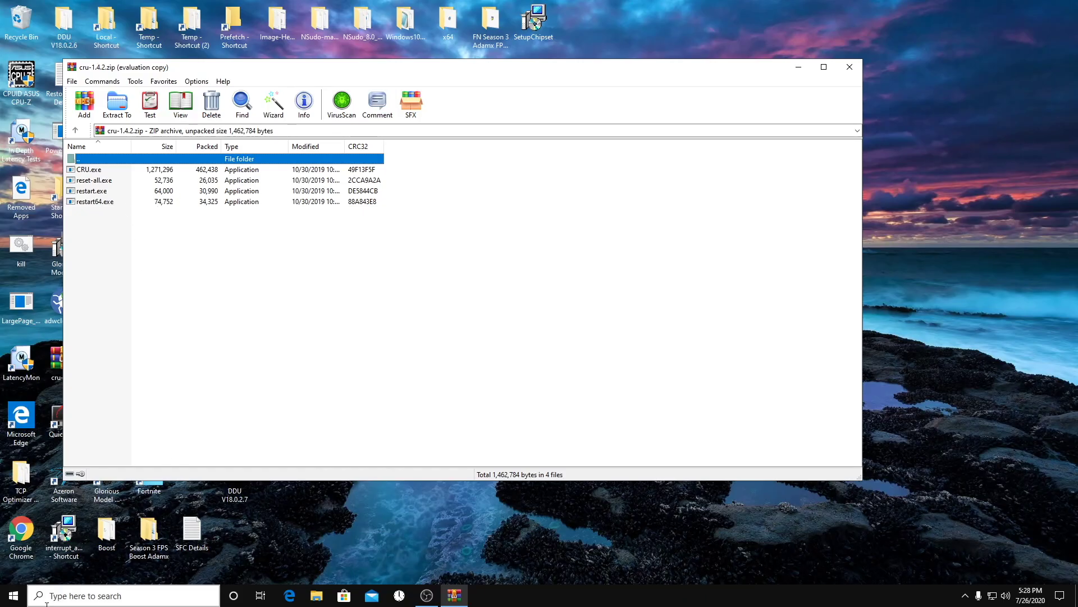
Show the Windows power choices with the Restart option and dismiss them without restarting.
left_click(12, 594)
left_click(12, 579)
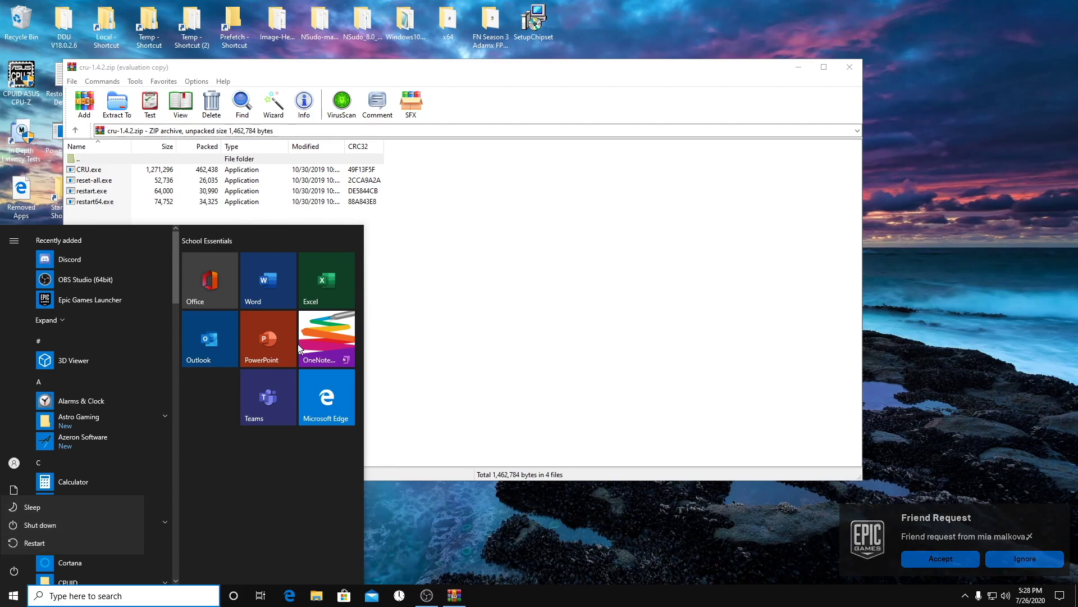
key("Escape")
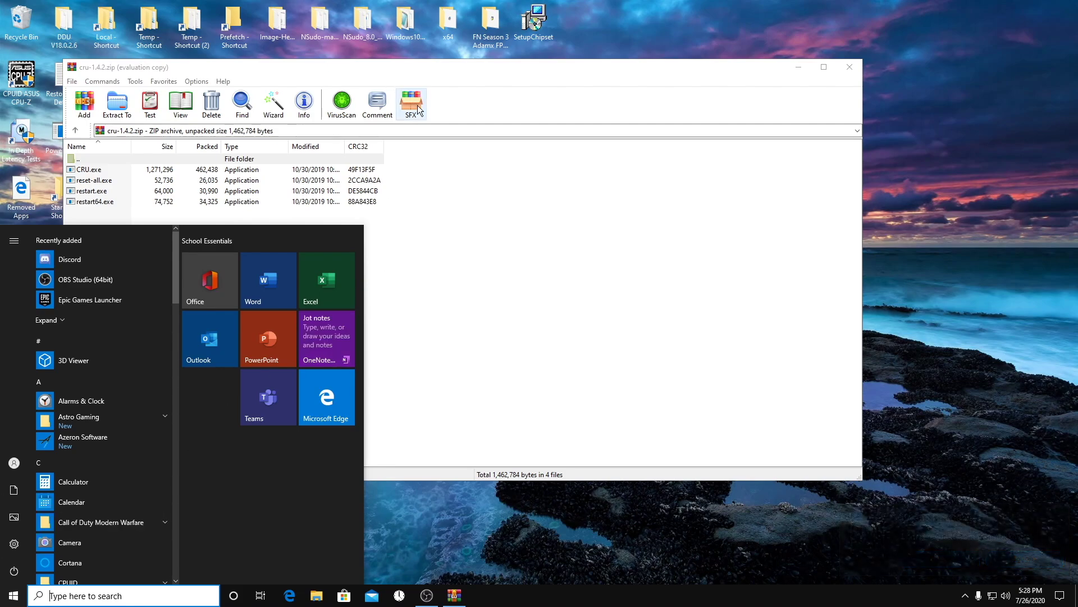
left_click(403, 78)
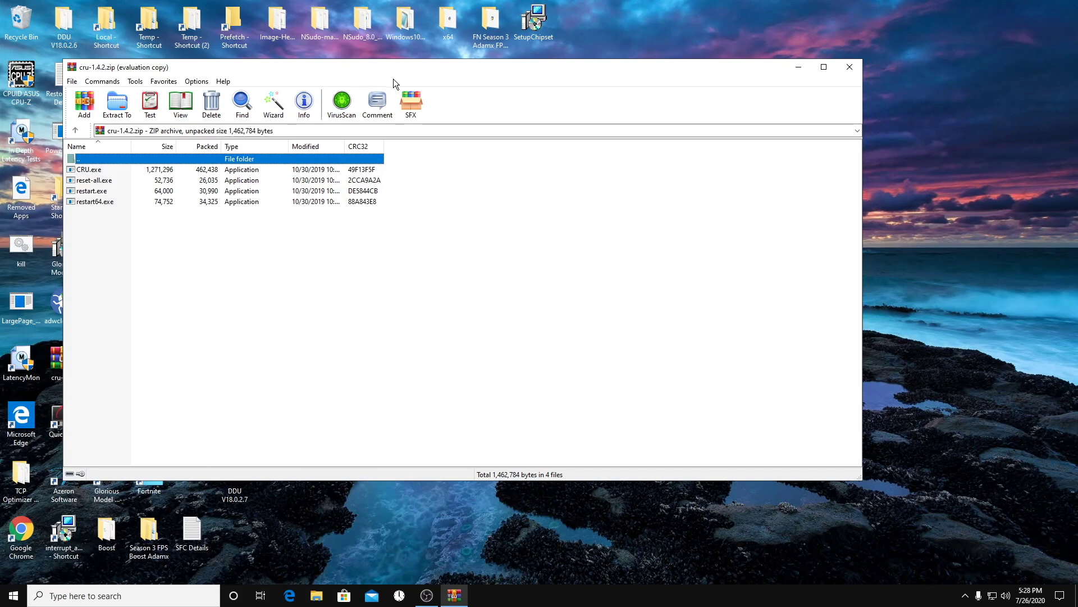
Close the cru-1.4.2.zip archive, then view the list of available display resolutions in the Windows display settings.
left_click_drag(411, 71, 544, 152)
left_click(935, 153)
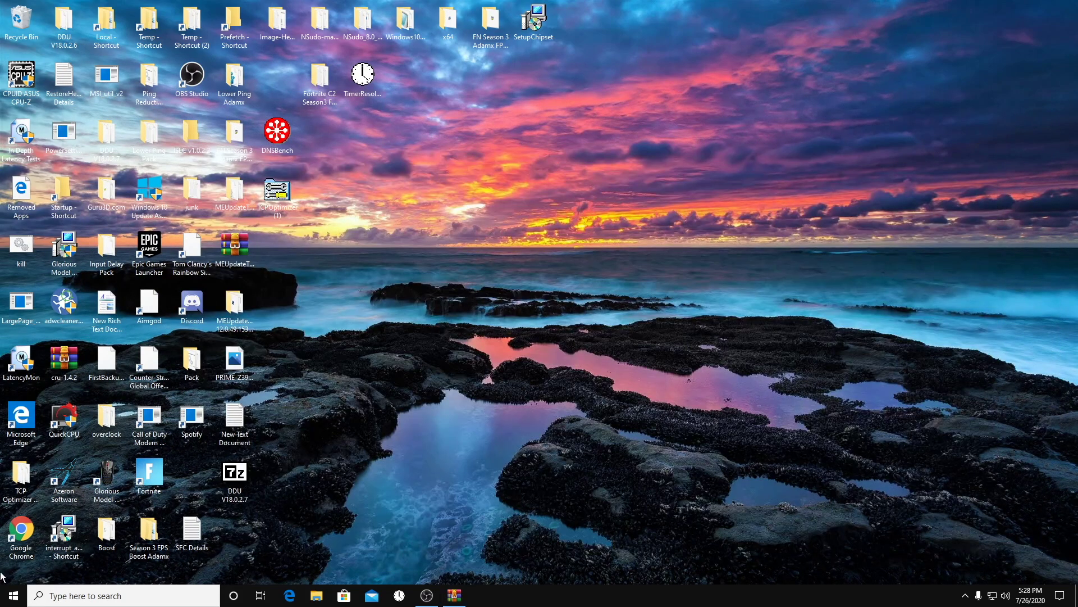
right_click(13, 595)
left_click(20, 498)
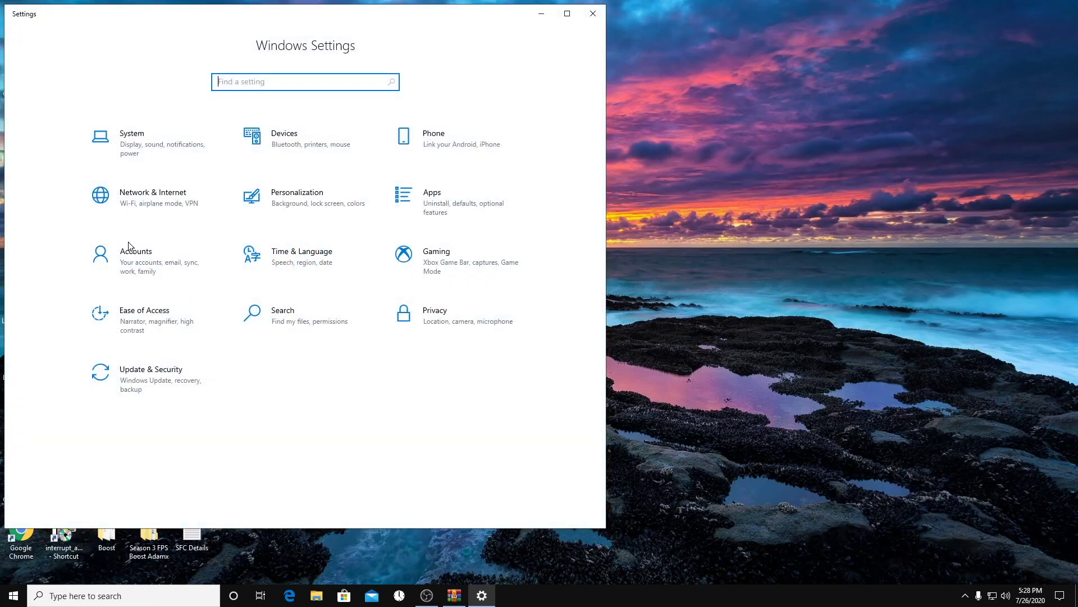
left_click(186, 164)
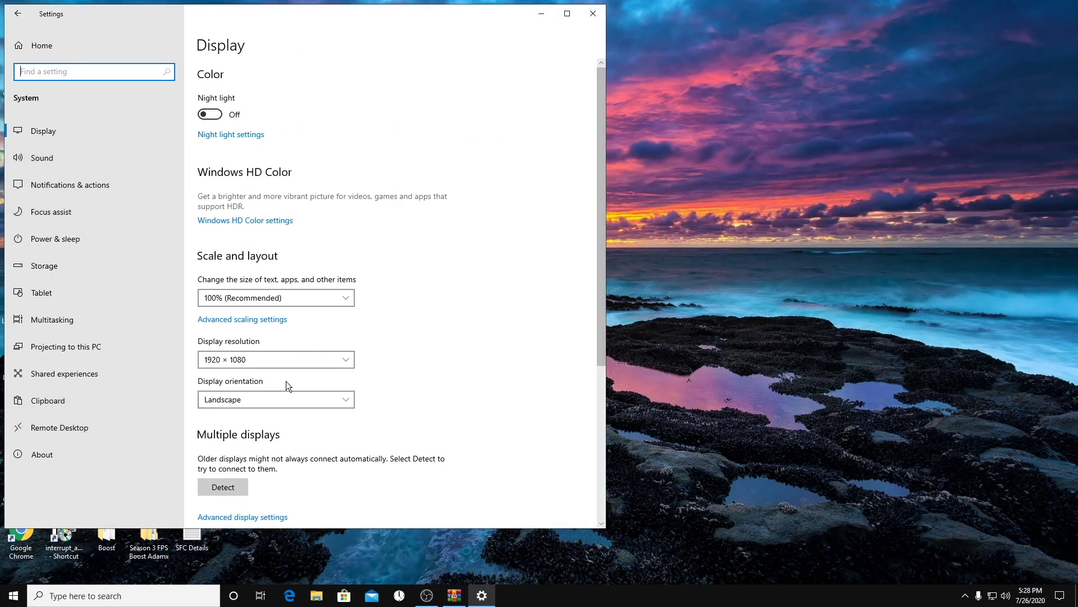
left_click(285, 358)
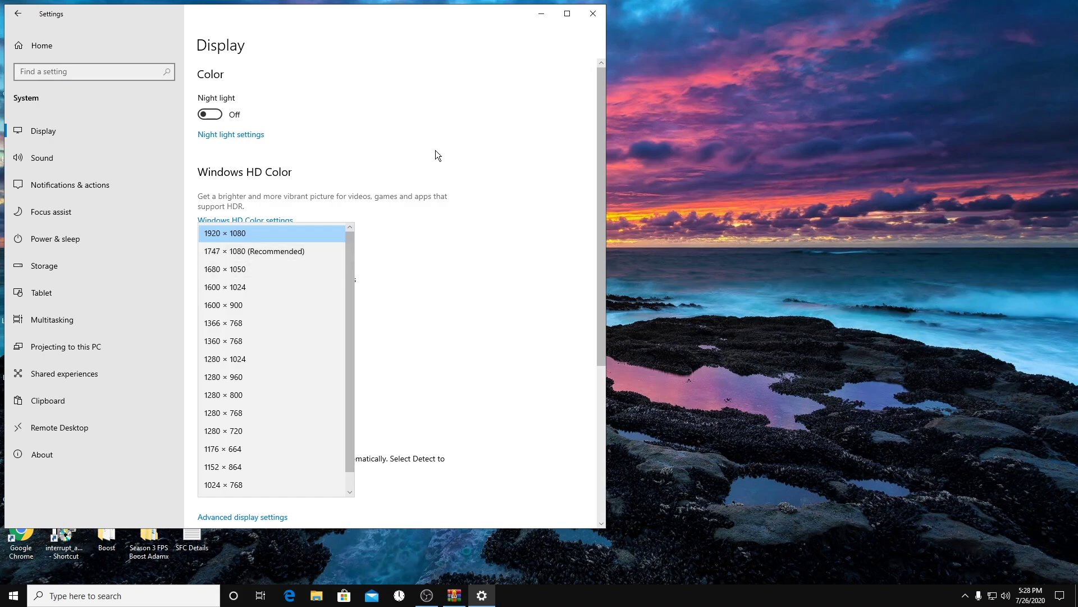
left_click(592, 14)
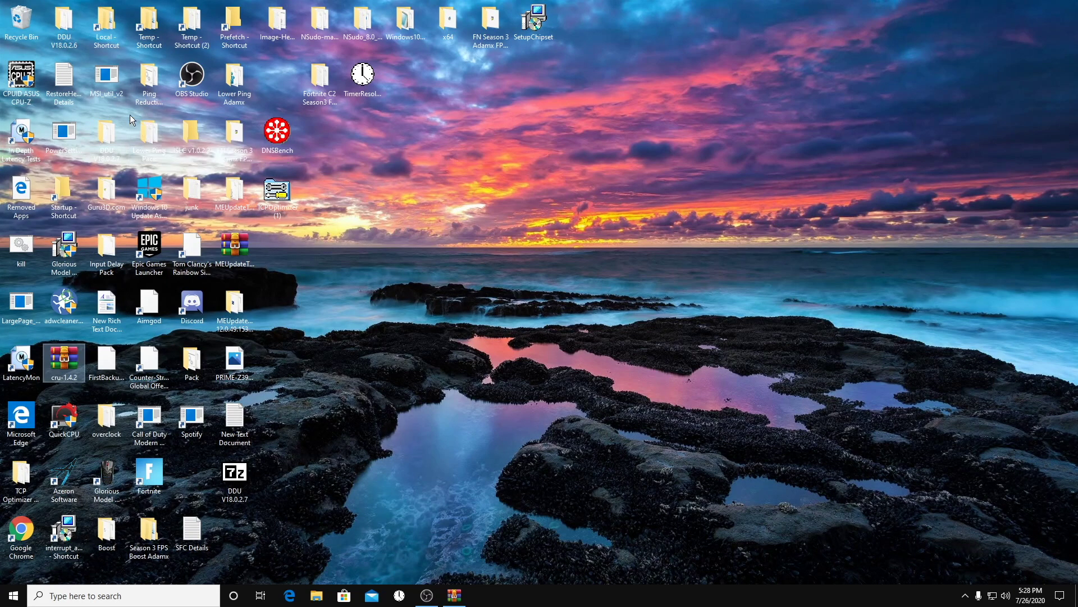
Open the AppData Local folder and try to rename the FortniteGame folder by adding 1.
double_click(113, 37)
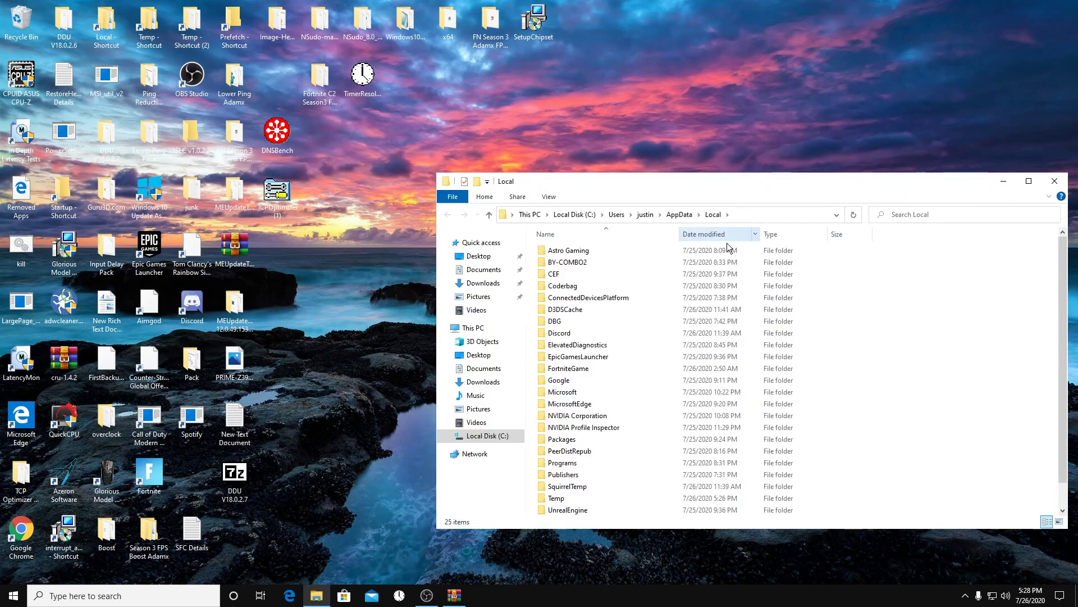
right_click(614, 366)
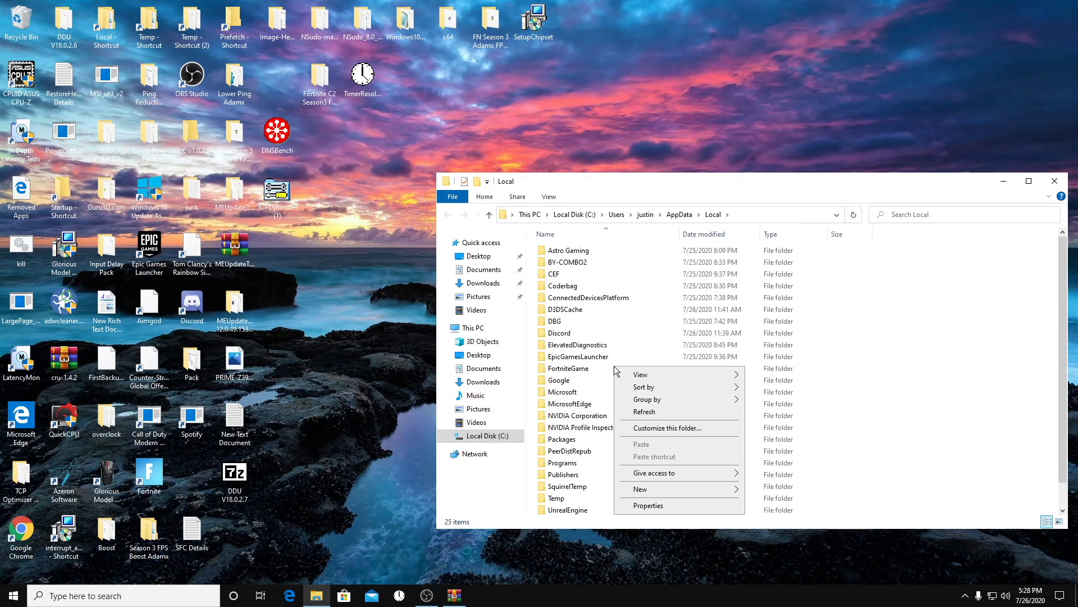
right_click(588, 371)
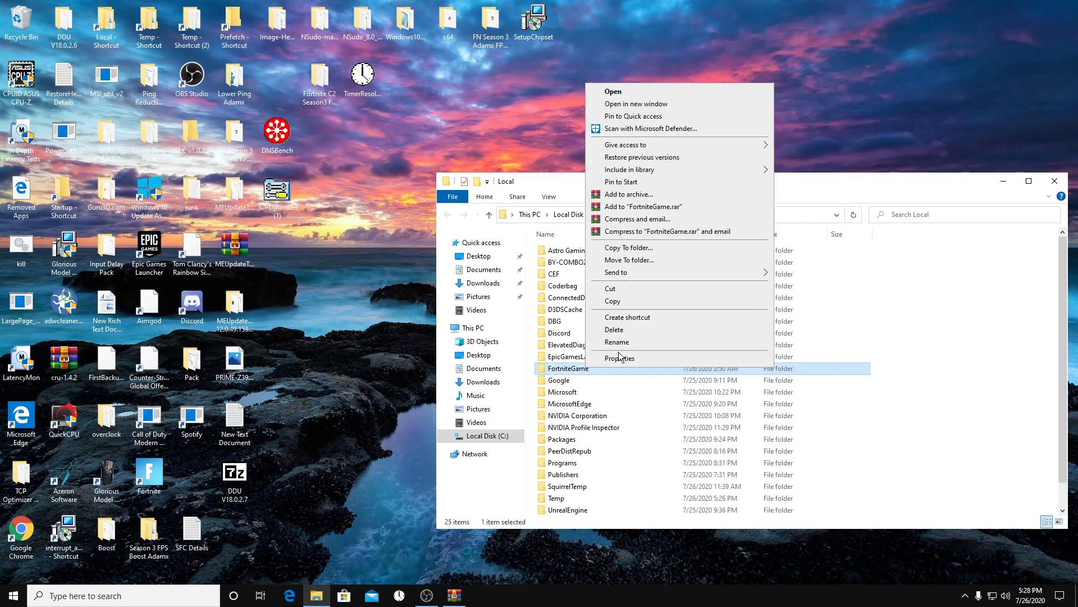
left_click(617, 342)
left_click(596, 368)
type("1")
key("BackSpace")
Try to delete the FortniteGame folder and close the Local folder window.
right_click(619, 372)
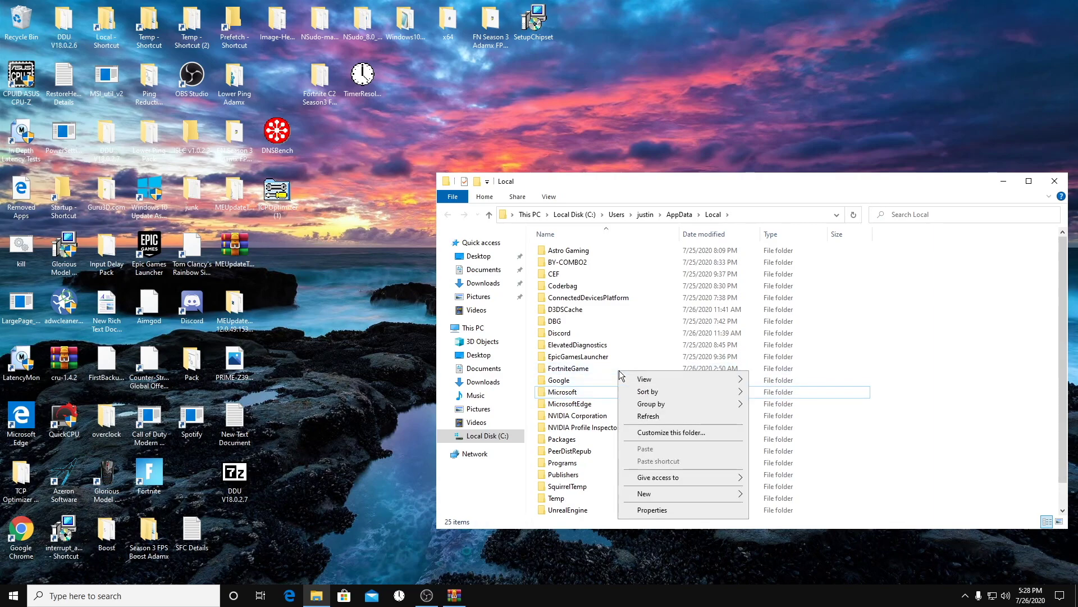
right_click(598, 366)
left_click(627, 330)
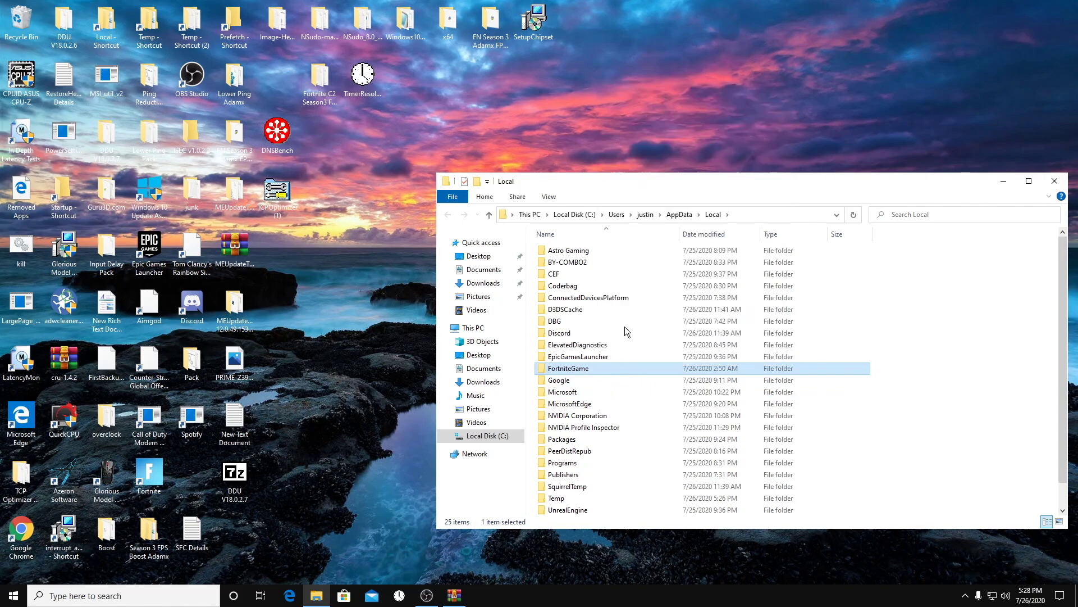
left_click(1055, 181)
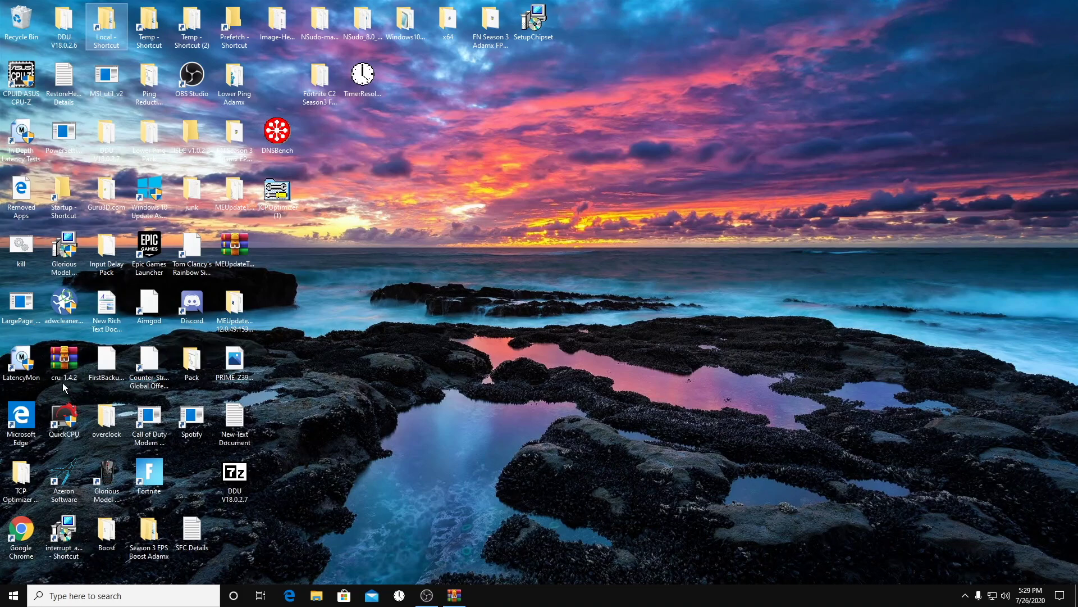
Open CRU from the cru-1.4.2 archive and delete the CEA-861 extension block, discarding the change by closing the utility.
double_click(62, 363)
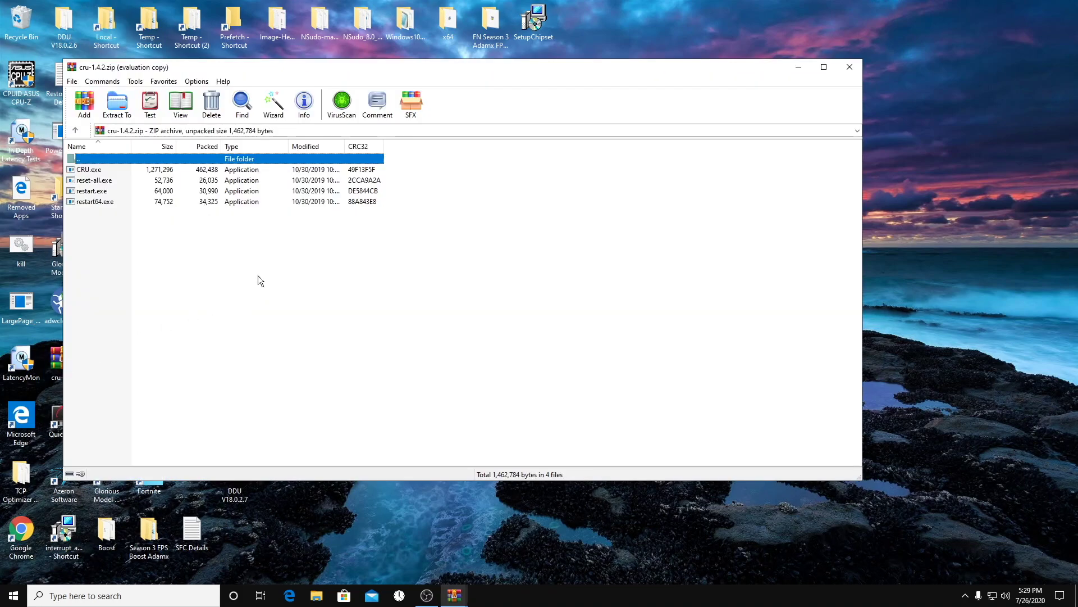
left_click(271, 172)
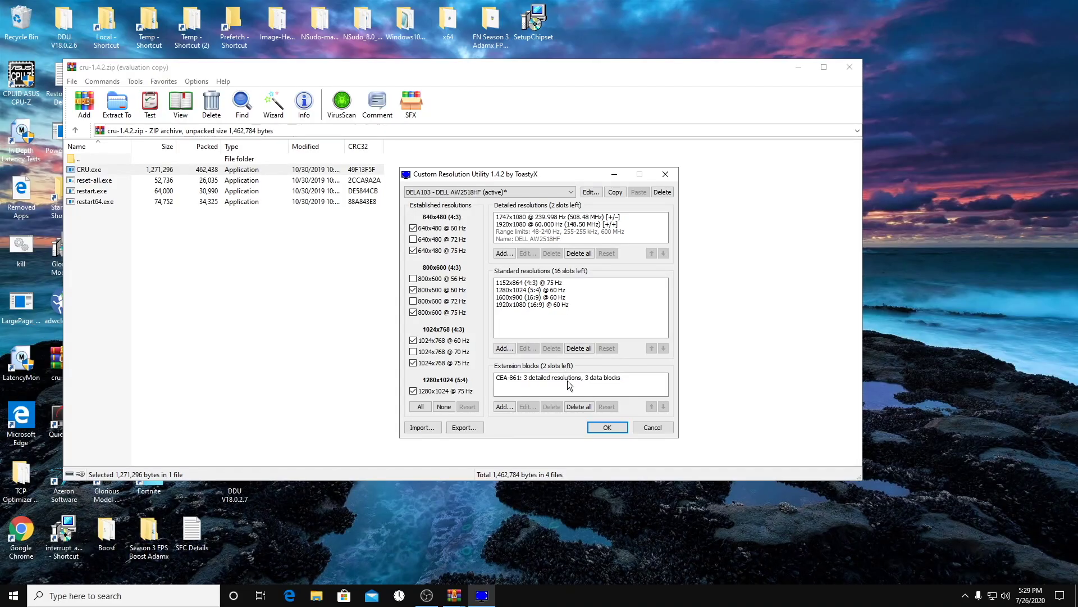
left_click(567, 381)
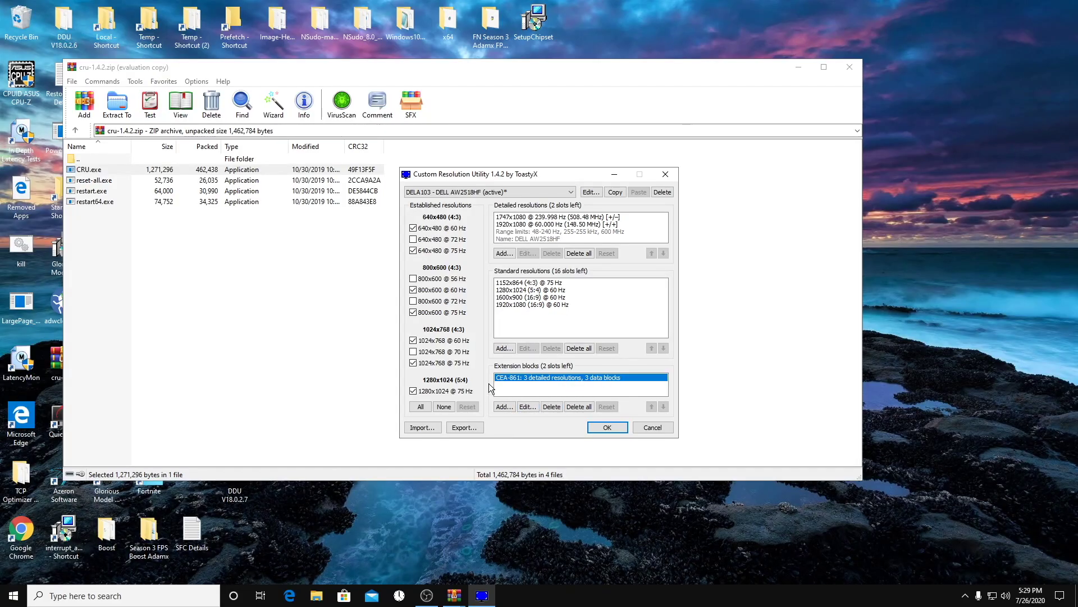
left_click(552, 407)
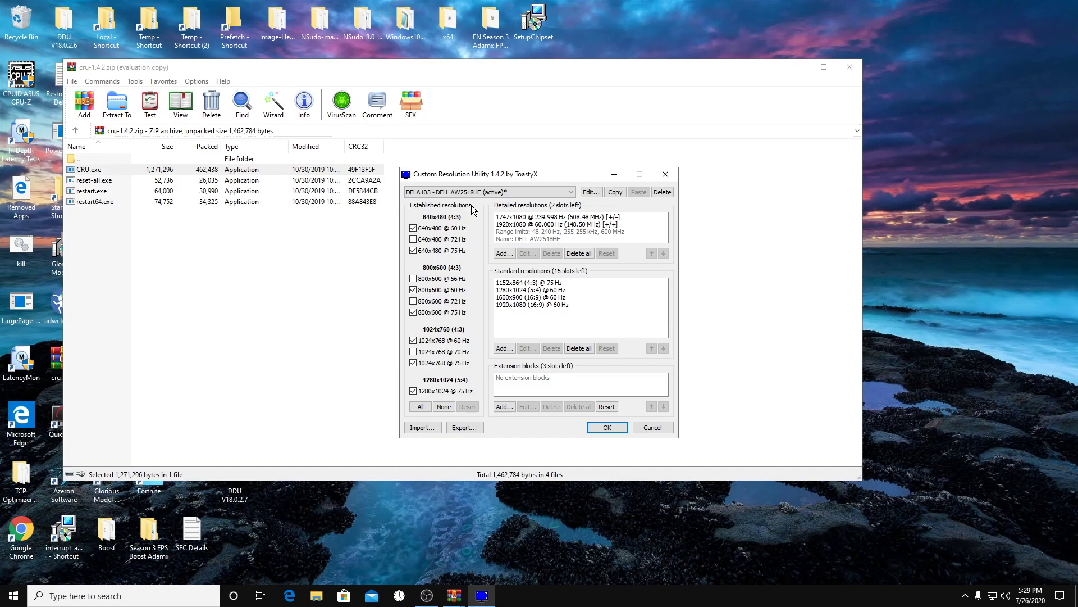
left_click(666, 174)
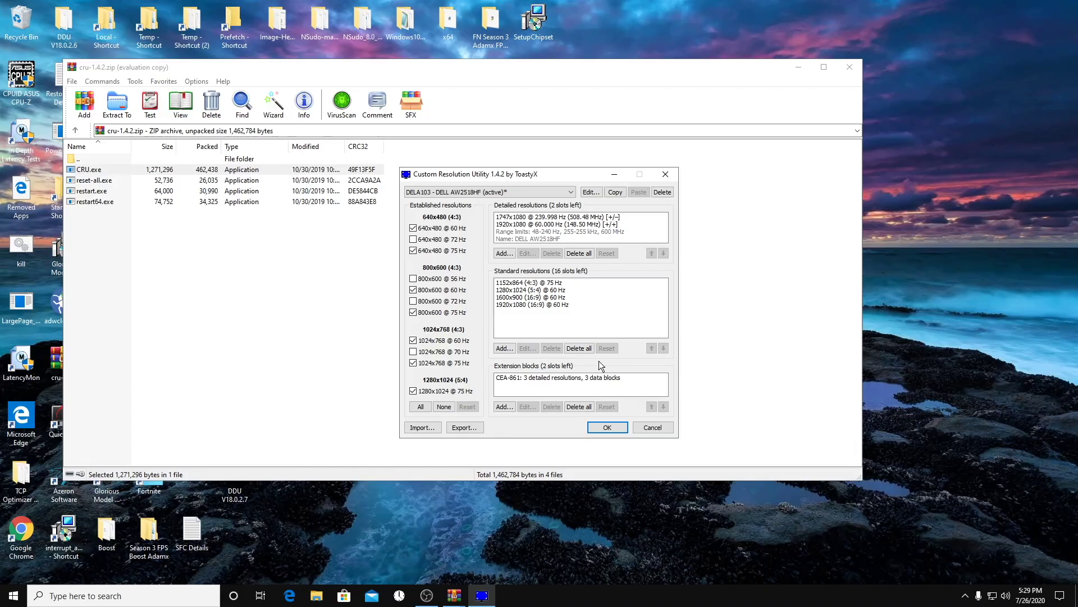
Delete all extension blocks and all standard resolutions in CRU, discarding the changes by closing the utility.
left_click(579, 406)
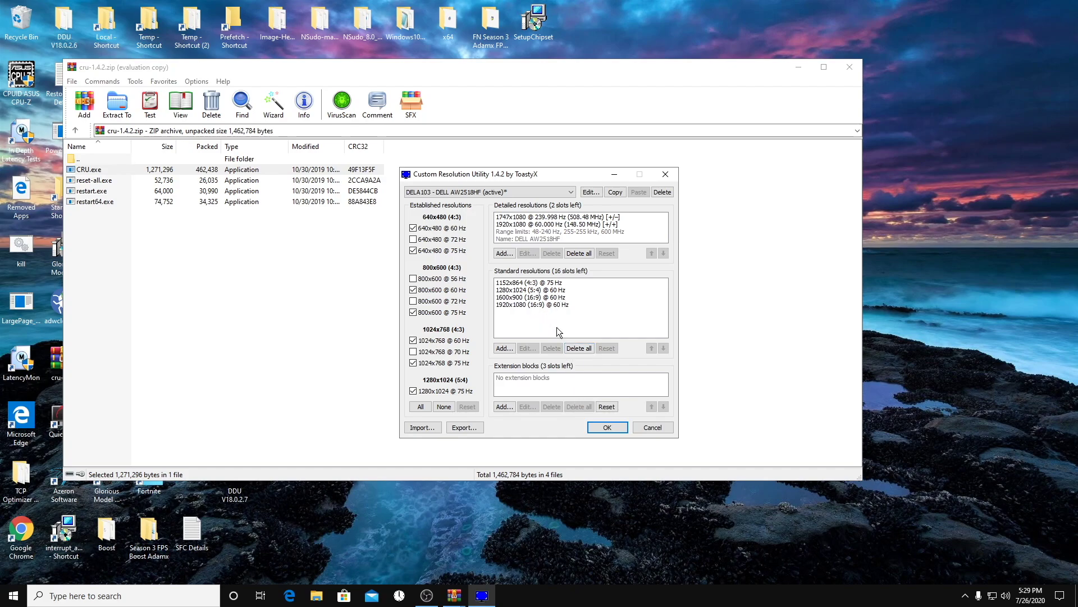
left_click(577, 348)
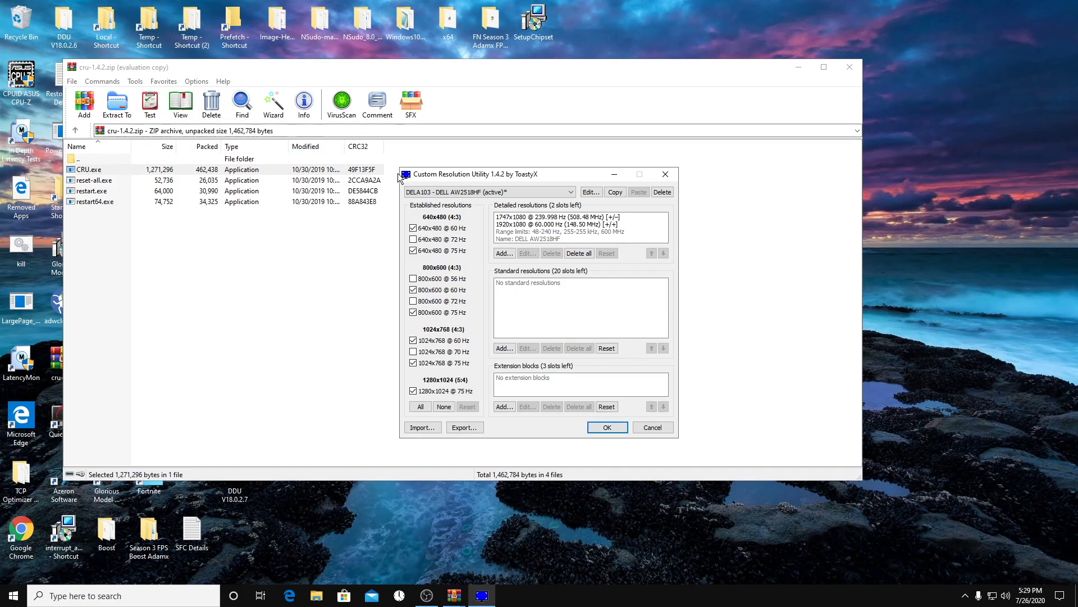
left_click(675, 175)
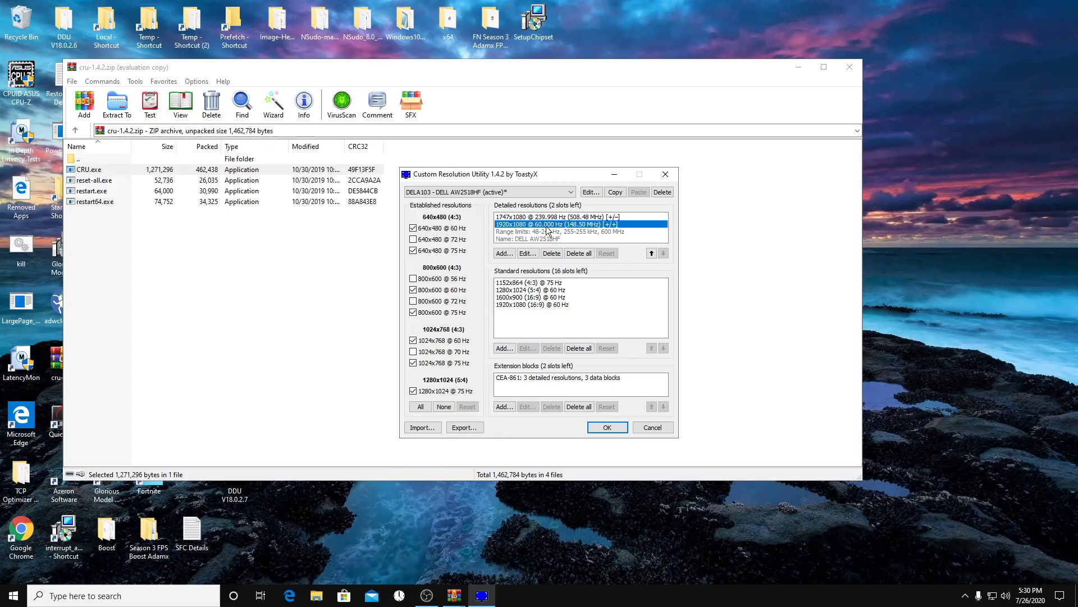
Delete the 1920x1080 60 Hz detailed resolution along with all standard resolutions and extension blocks in CRU.
left_click(549, 253)
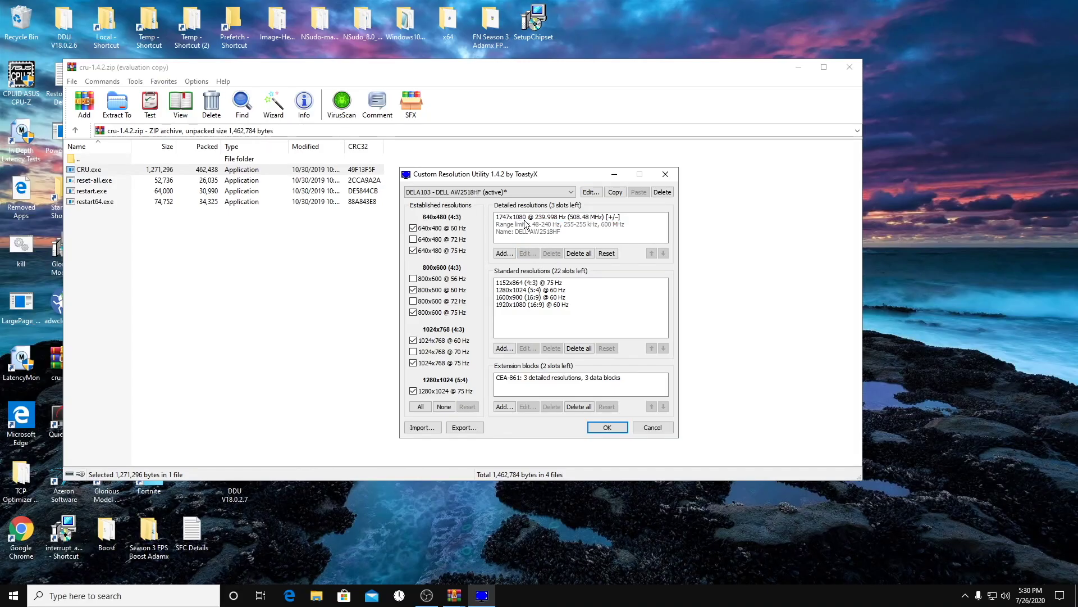
left_click(579, 348)
left_click(579, 406)
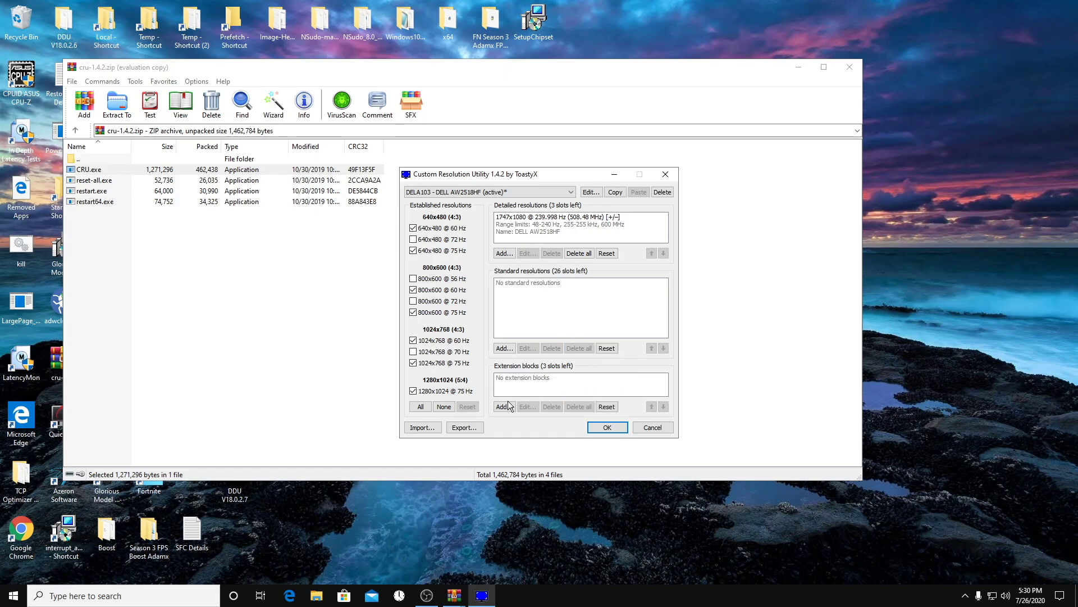
Disable every checked 1280x1024, 1024x768, 800x600 and 640x480 established resolution and close CRU without saving.
left_click(413, 391)
left_click(414, 340)
left_click(414, 363)
left_click(413, 313)
left_click(414, 290)
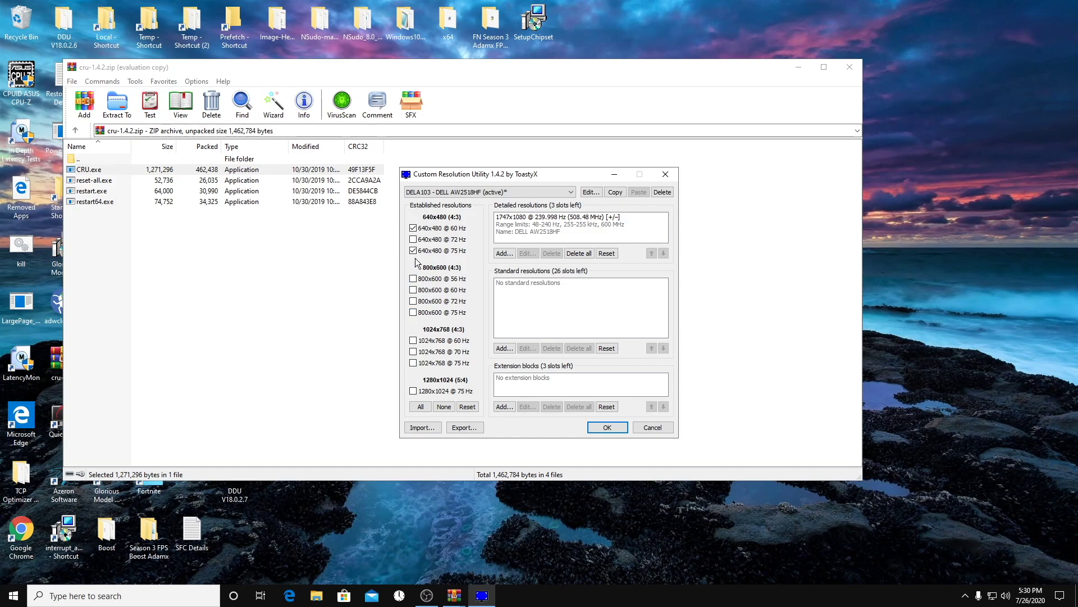
left_click(413, 228)
left_click(414, 251)
left_click(663, 173)
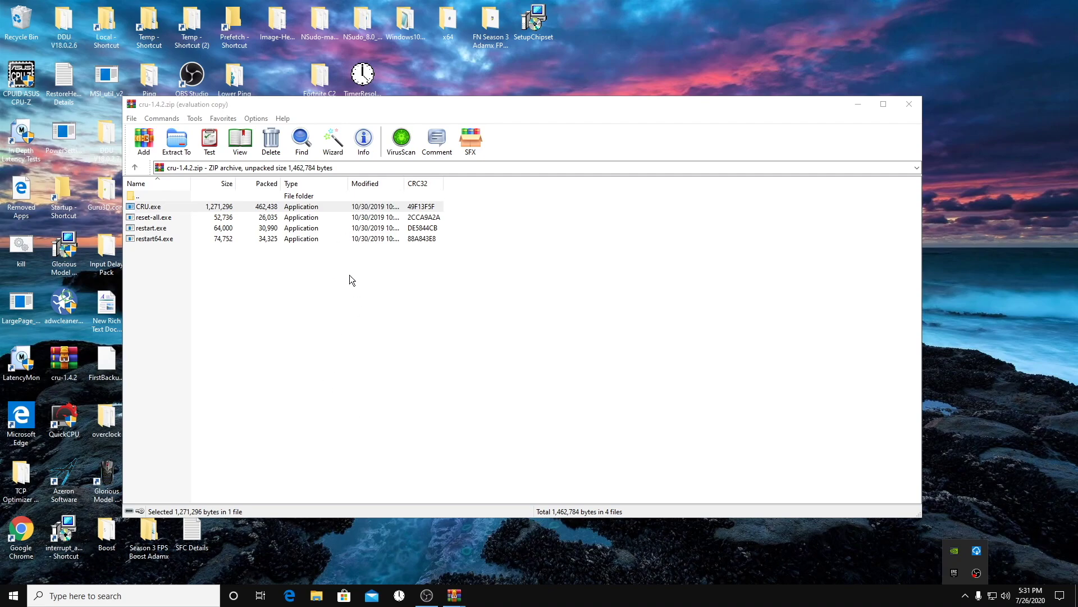
Close the archive window and open Local Disk (C:) in File Explorer.
left_click(903, 105)
right_click(9, 600)
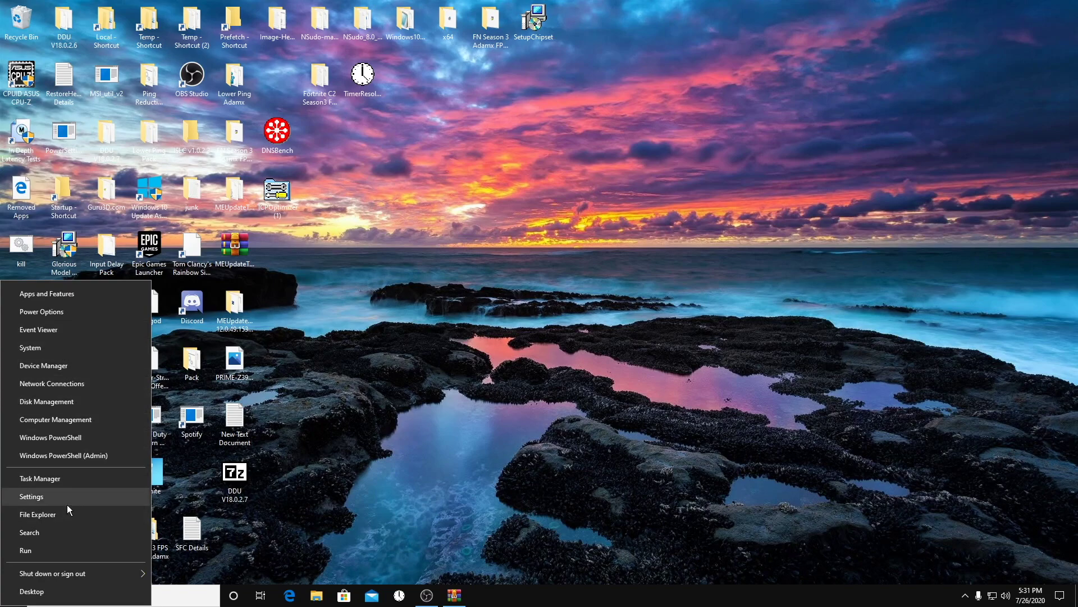
left_click(262, 571)
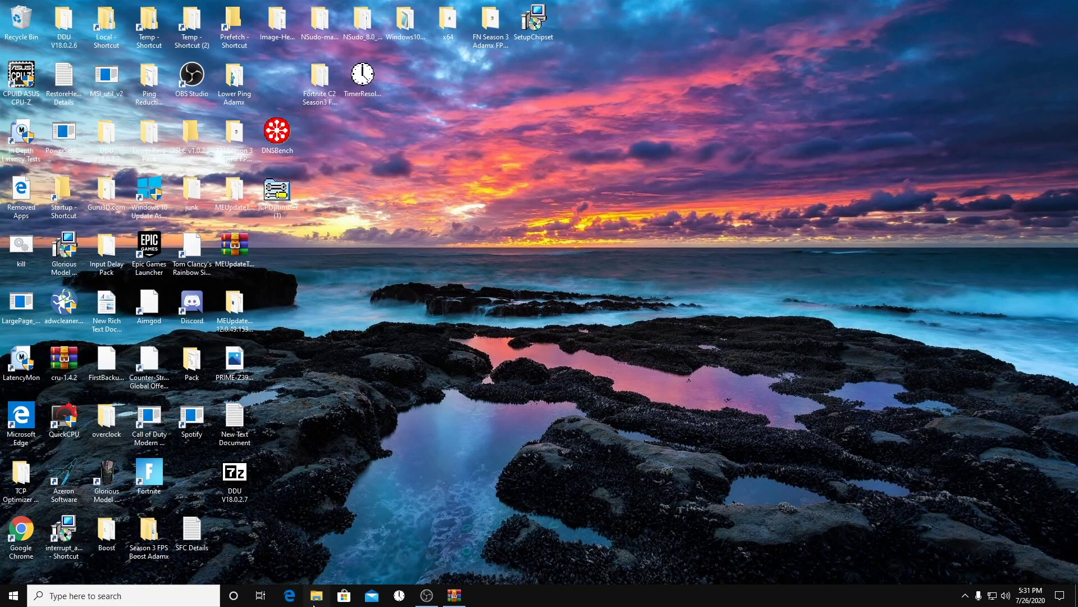
left_click(315, 594)
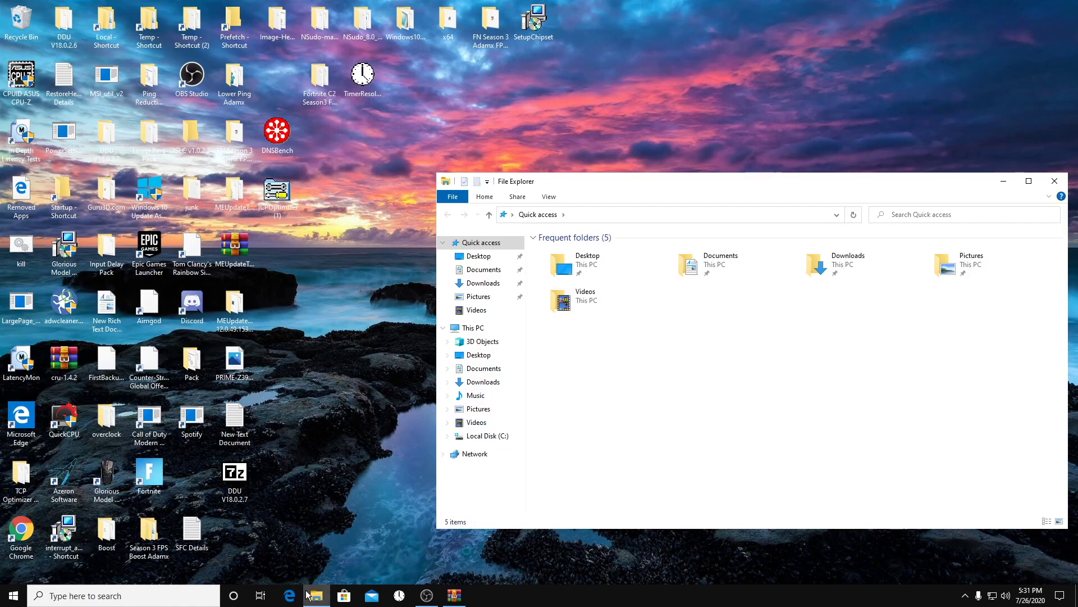
left_click_drag(594, 188, 348, 155)
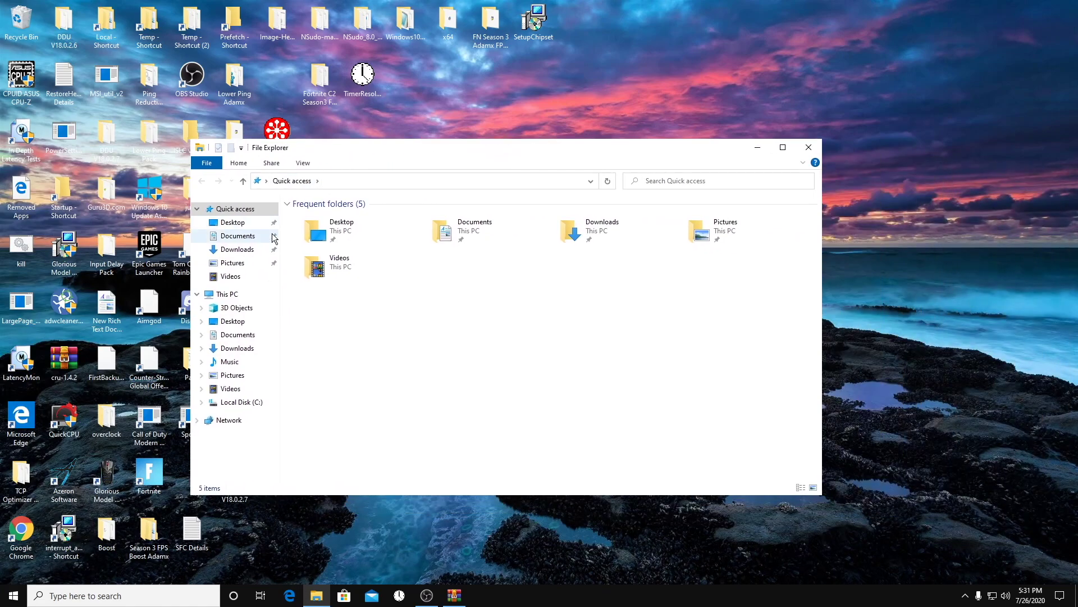
left_click(233, 406)
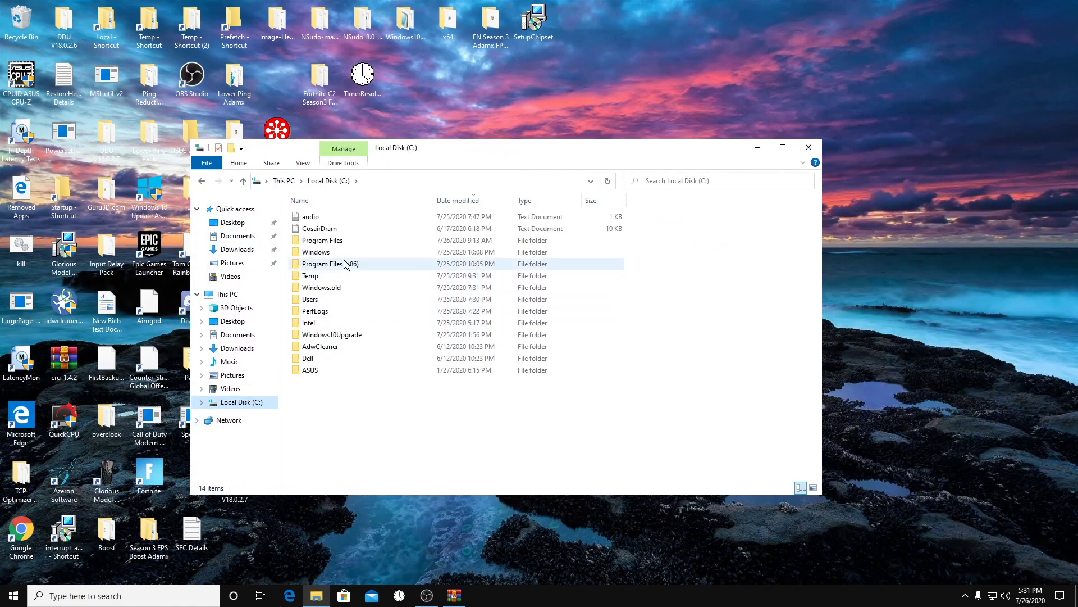
Browse from Program Files through Epic Games, Fortnite, FortniteGame and Binaries to the Win64 folder.
double_click(328, 241)
scroll(337, 264, "down", 1)
scroll(337, 259, "up", 1)
left_click(336, 253)
double_click(336, 253)
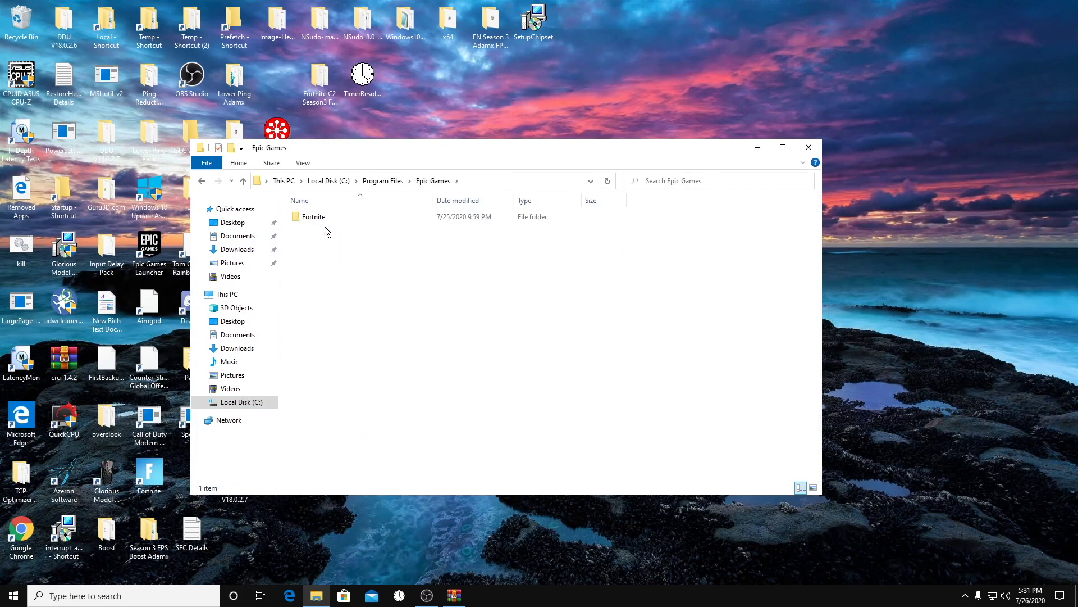
left_click(326, 220)
double_click(346, 218)
double_click(345, 241)
double_click(332, 217)
double_click(332, 232)
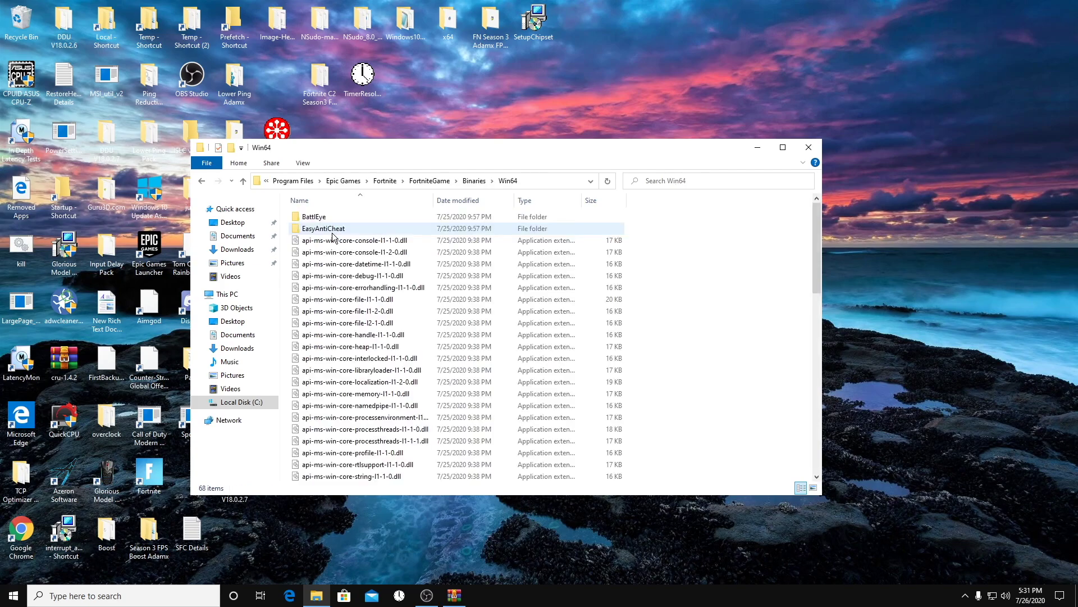
Disable fullscreen optimizations for FortniteClient-Win64-Shipping and override its high DPI scaling with Application, applying the compatibility changes.
scroll(383, 374, "down", 10)
scroll(383, 373, "down", 4)
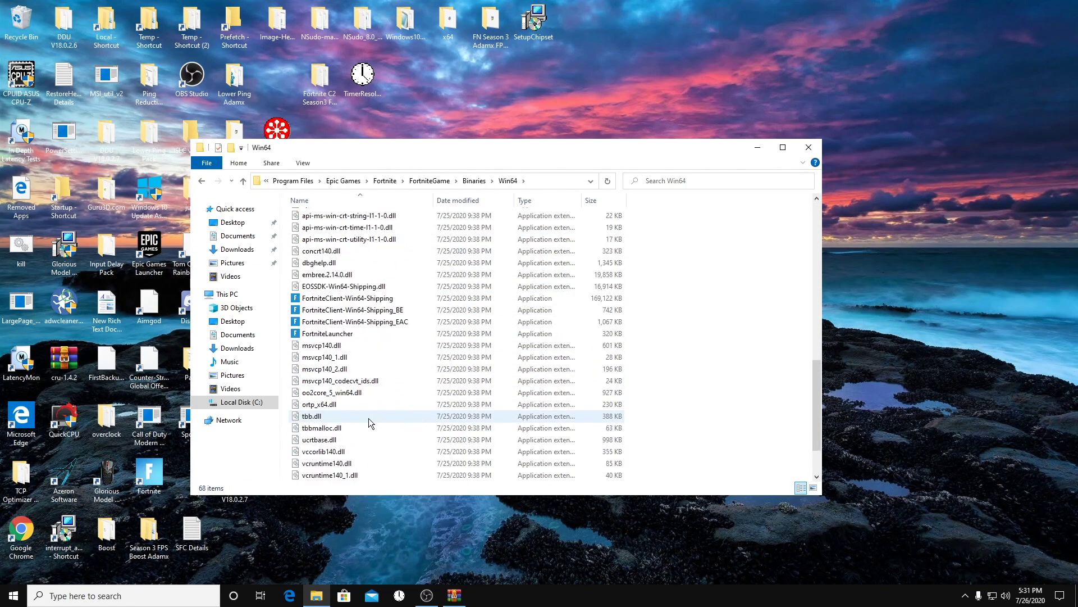
right_click(343, 288)
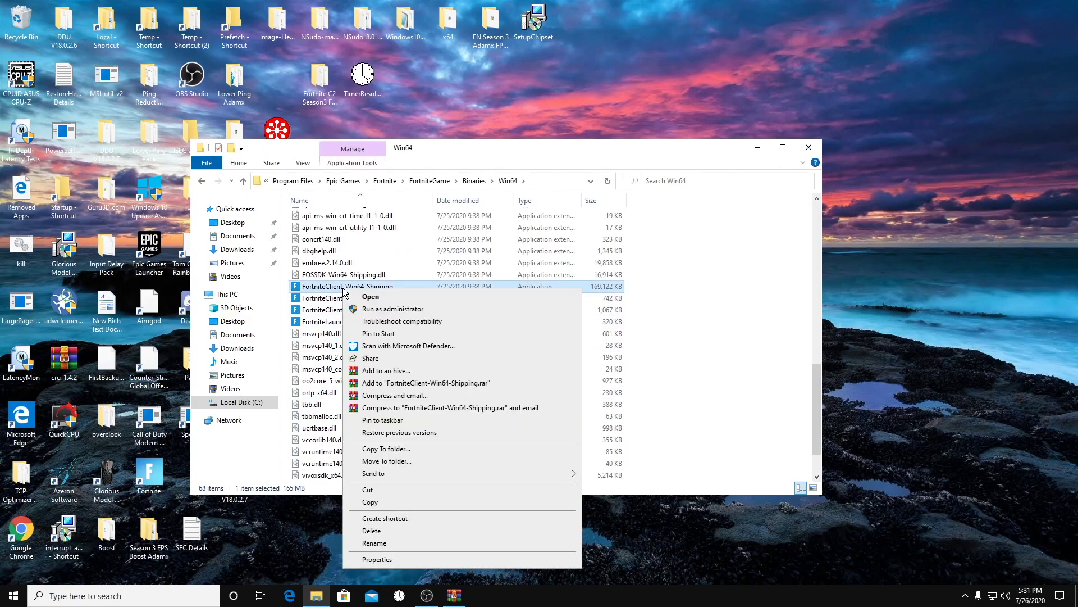
left_click(382, 559)
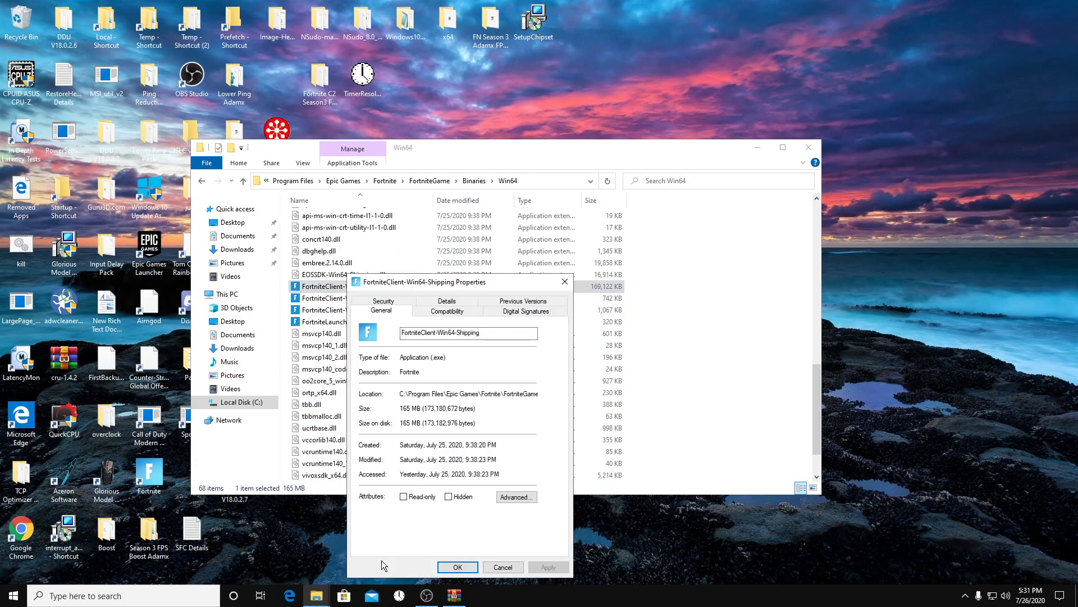
left_click(464, 311)
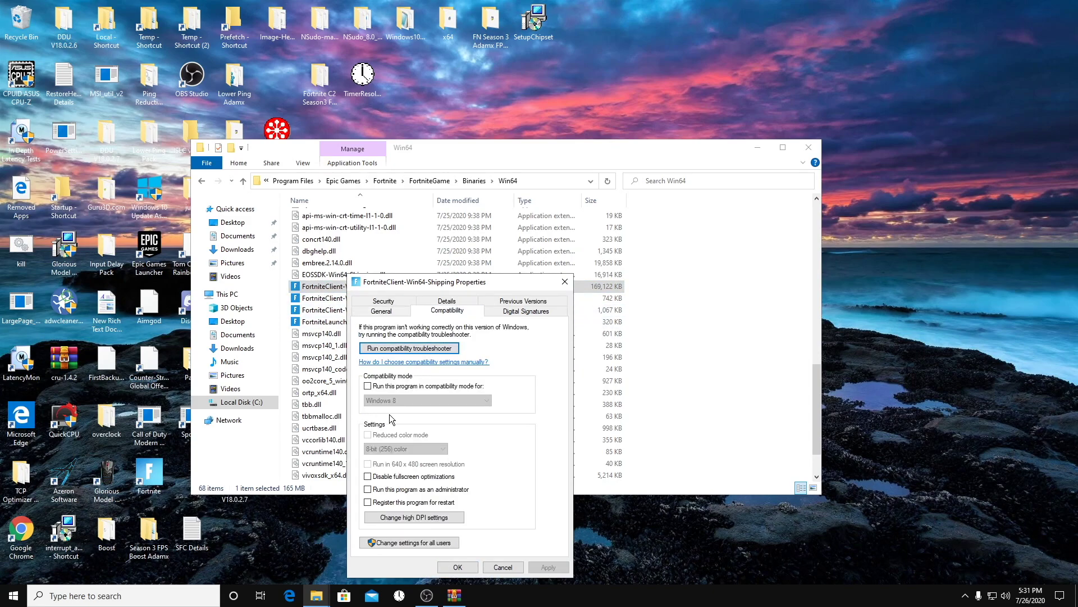
left_click(395, 478)
left_click(396, 519)
left_click(411, 499)
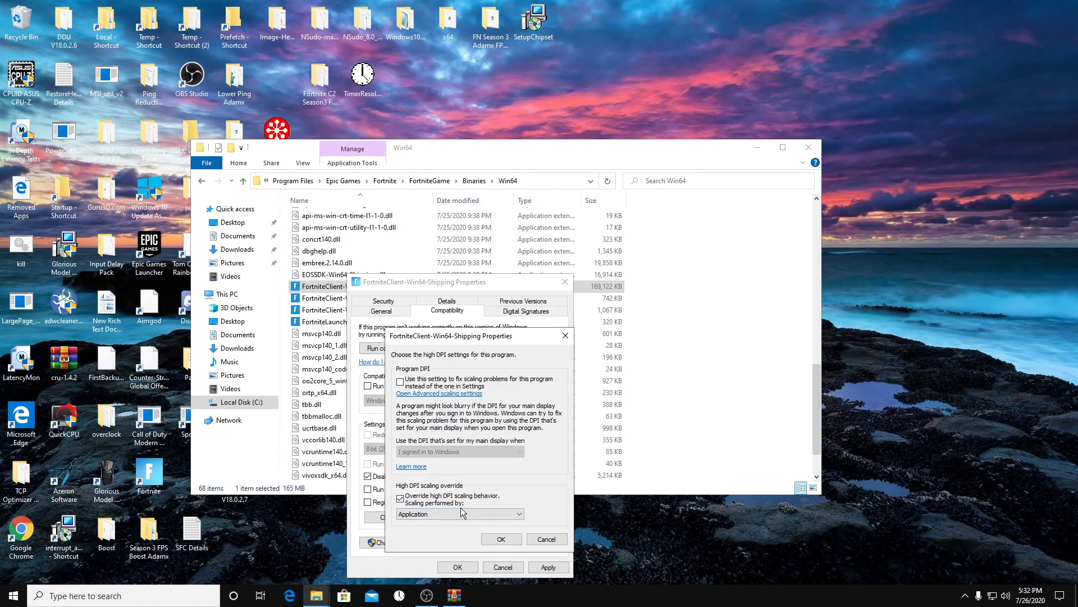
left_click(501, 539)
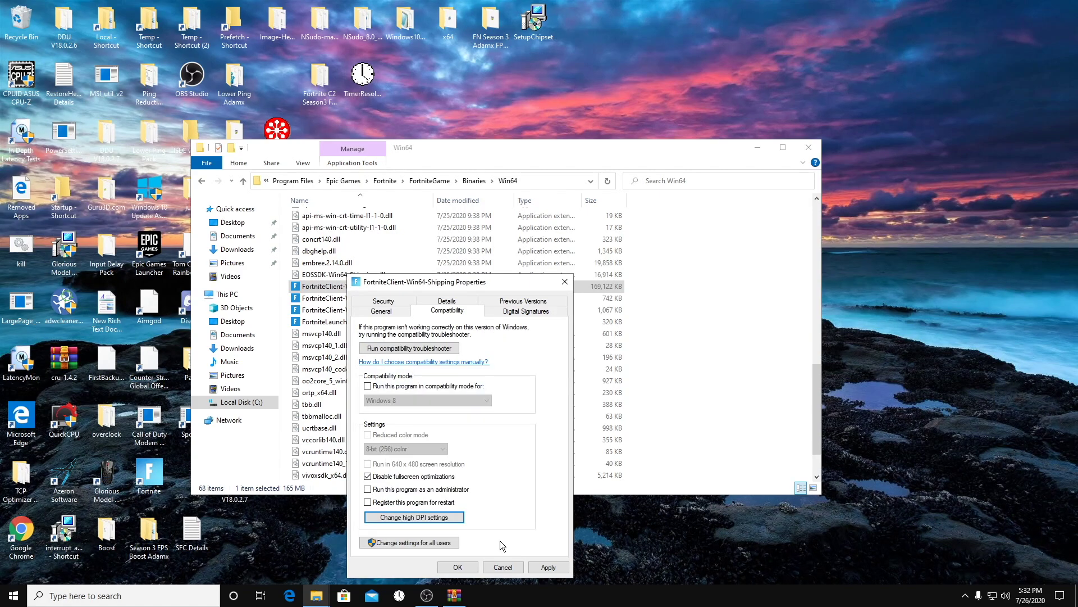
left_click(537, 565)
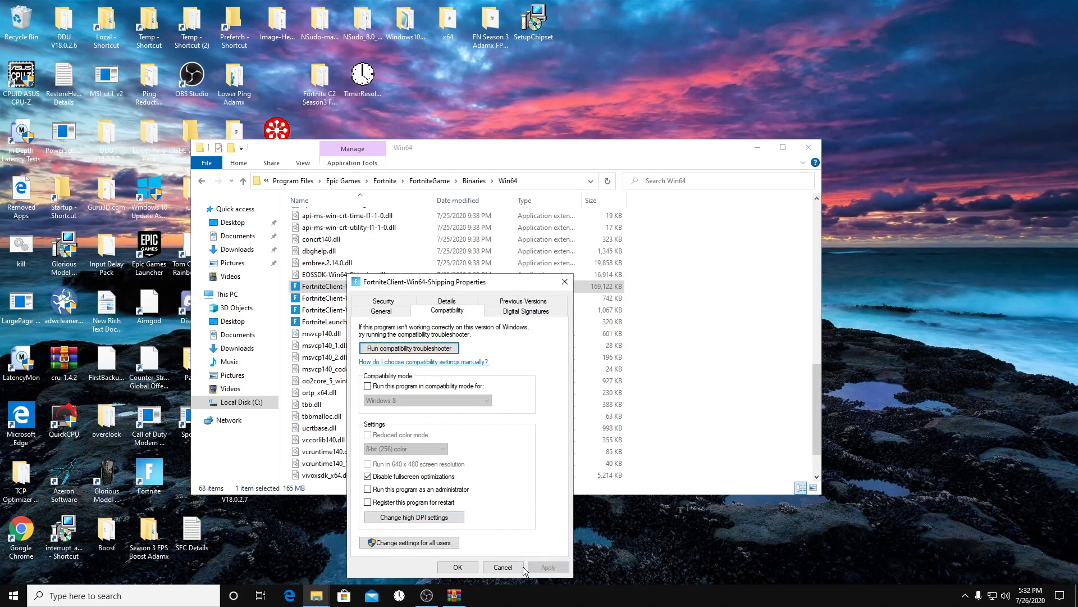
left_click(456, 567)
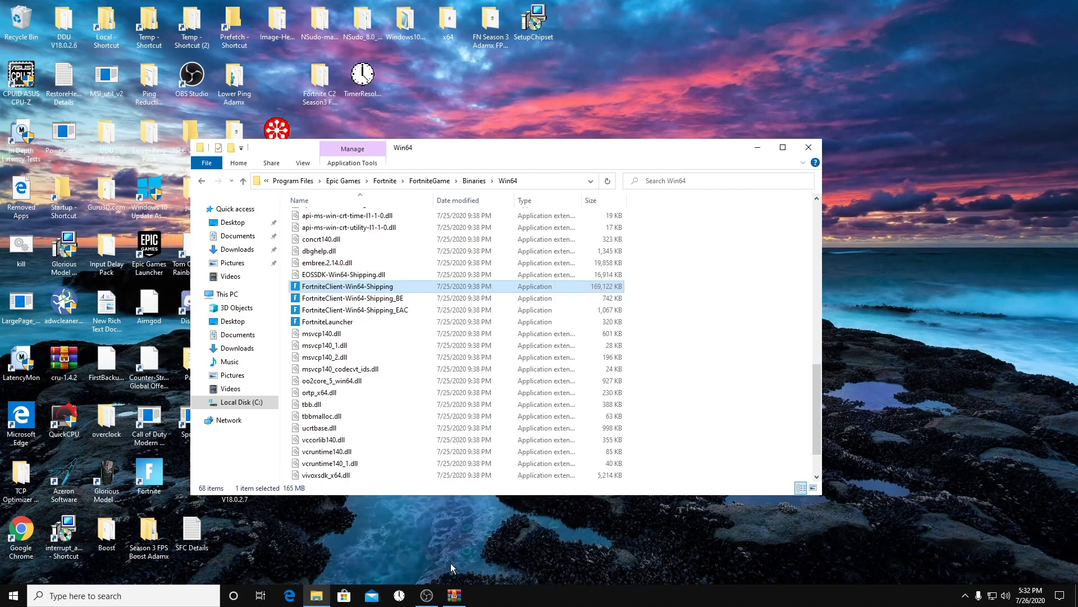
Disable fullscreen optimizations and override high DPI scaling behavior for FortniteClient-Win64-Shipping_BE.
right_click(320, 300)
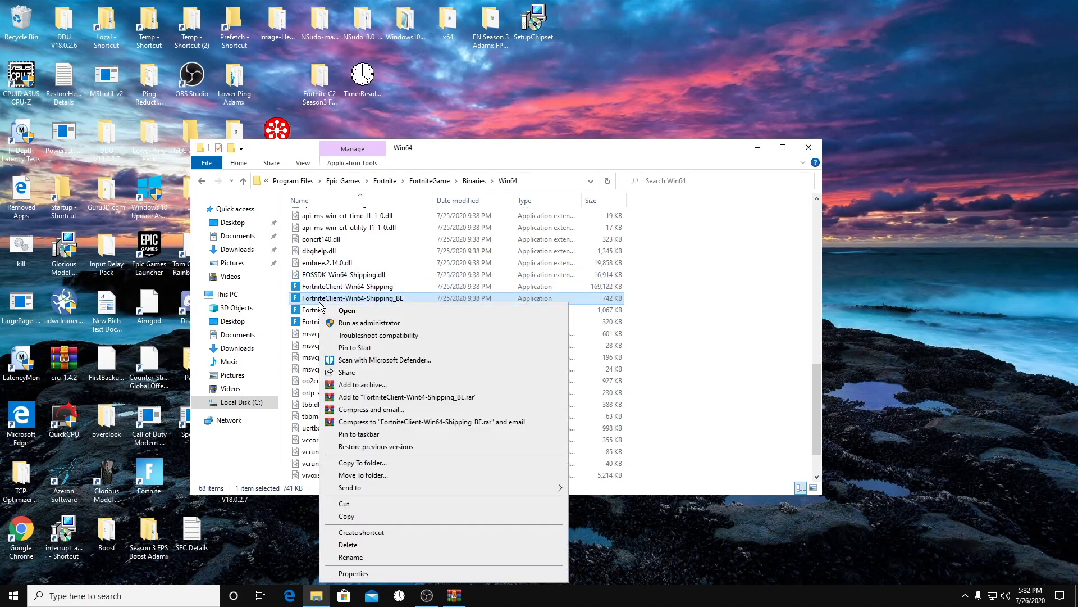
left_click(353, 573)
left_click(424, 310)
left_click(382, 516)
left_click(382, 500)
left_click(478, 538)
left_click(434, 567)
Give FortniteClient-Win64-Shipping_EAC the same compatibility settings: fullscreen optimizations disabled and high DPI scaling overridden.
right_click(531, 309)
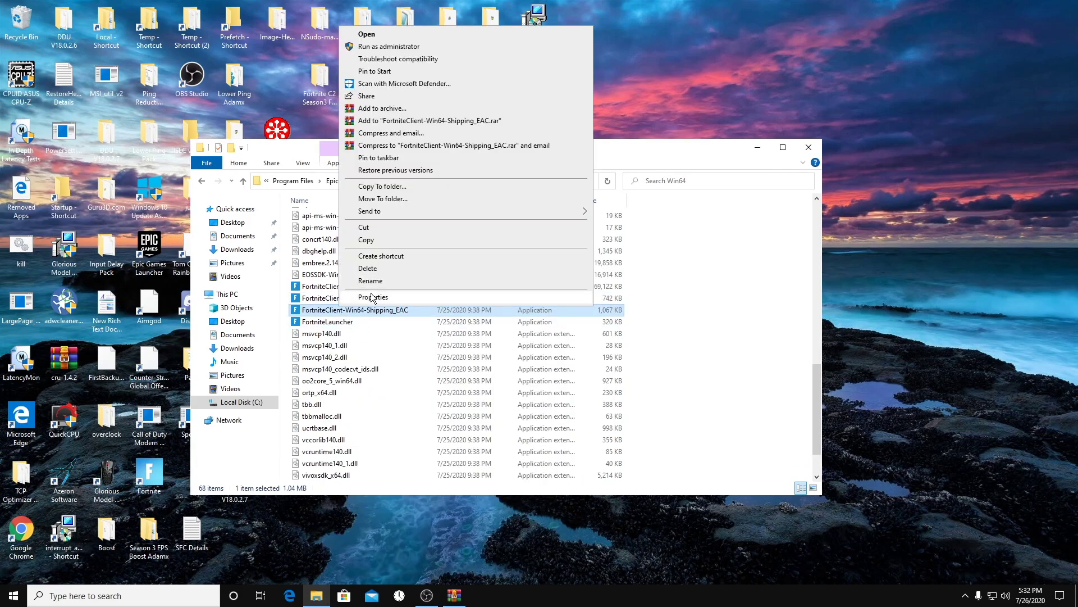
left_click(556, 498)
left_click(447, 314)
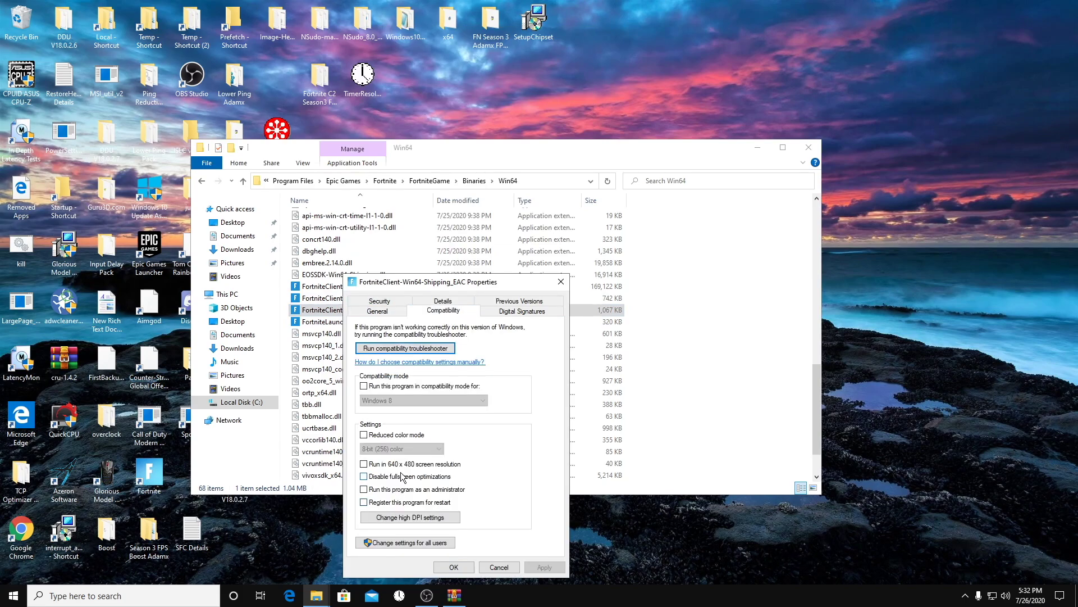
left_click(407, 517)
left_click(475, 538)
left_click(454, 567)
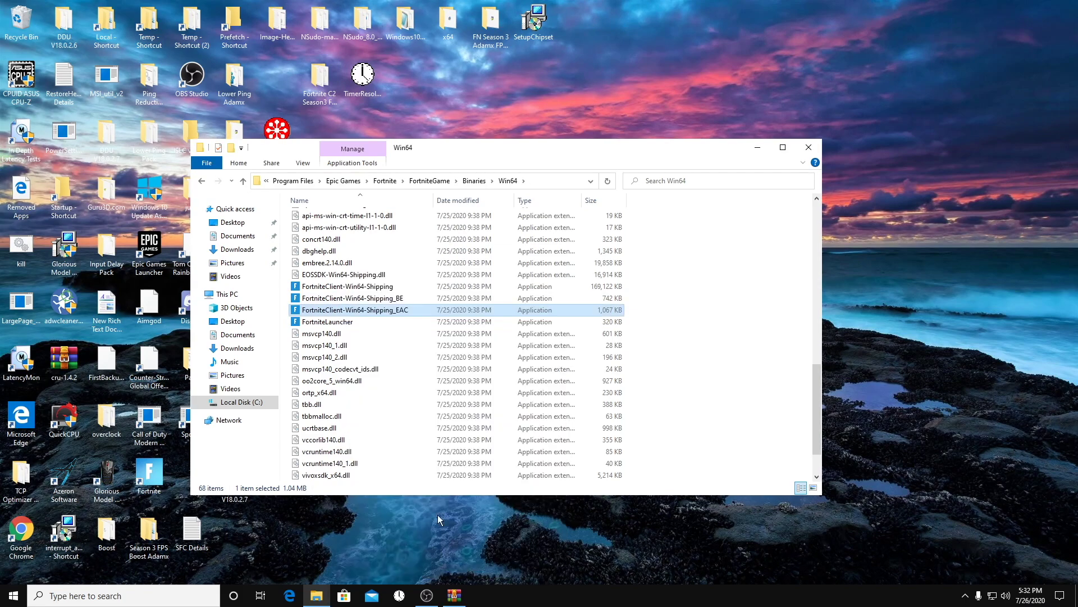
Disable fullscreen optimizations and override high DPI scaling with Application for FortniteLauncher, apply, and close the Win64 folder window.
right_click(375, 320)
left_click(361, 312)
left_click(399, 517)
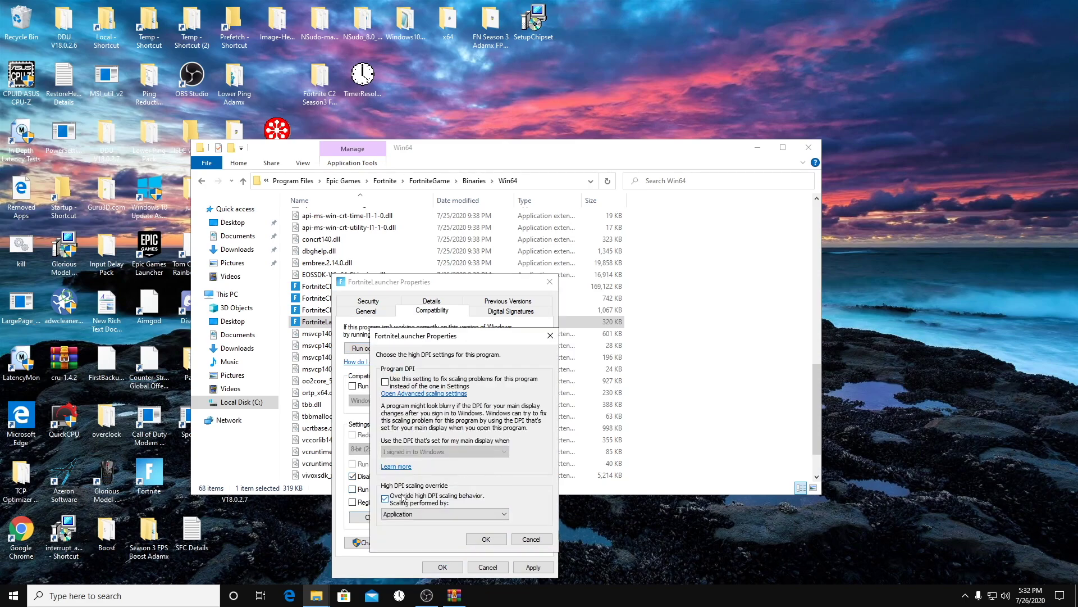
left_click(478, 541)
left_click(532, 567)
left_click(443, 566)
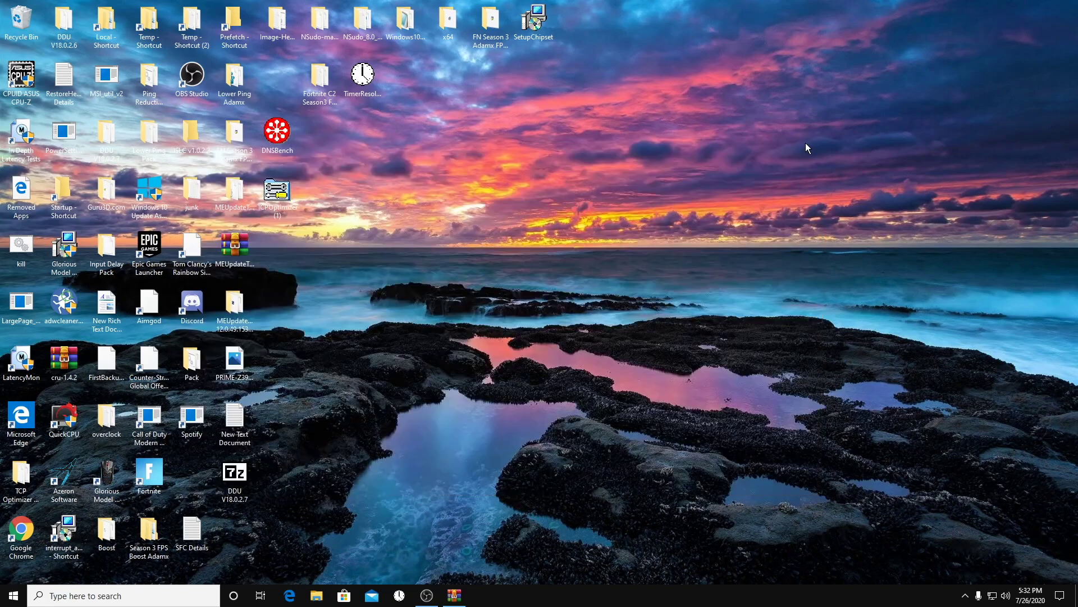
left_click(808, 148)
Open the display adapter properties from Windows' advanced display settings and list all valid modes for Display 1.
right_click(14, 595)
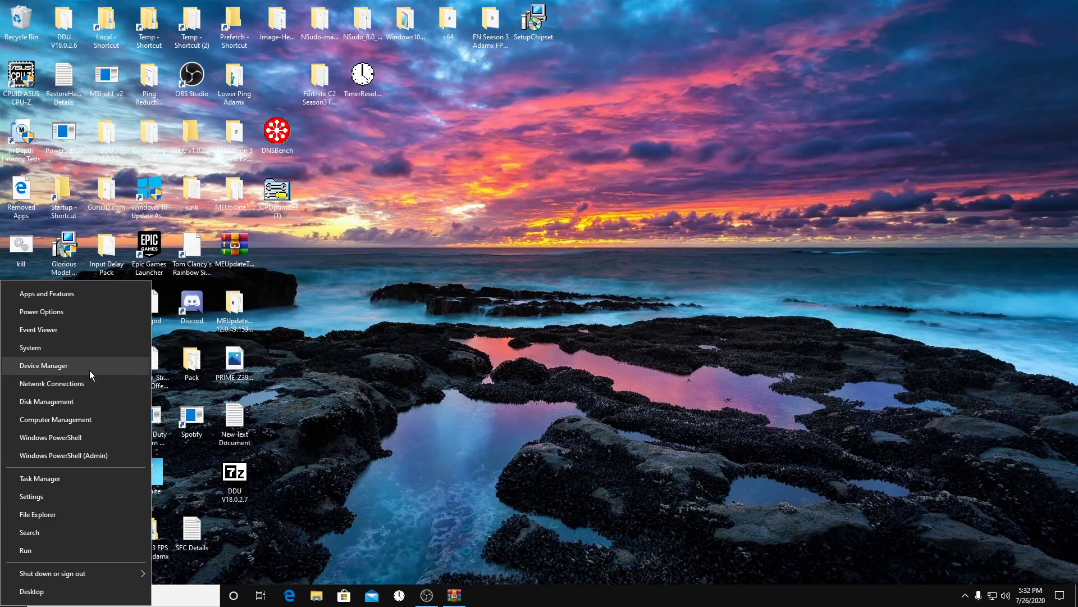
left_click(68, 497)
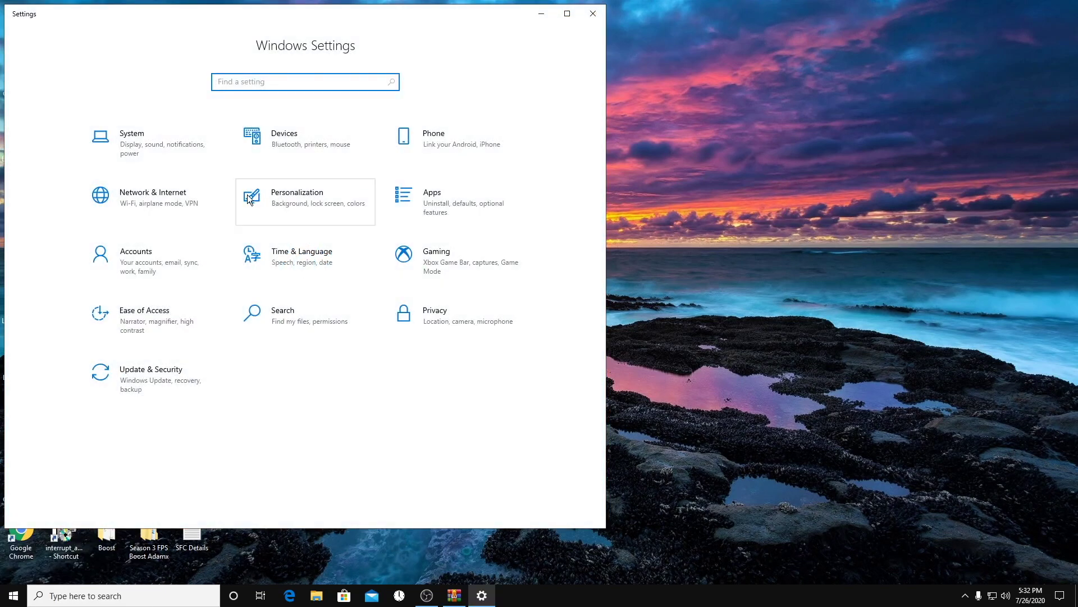
left_click(180, 147)
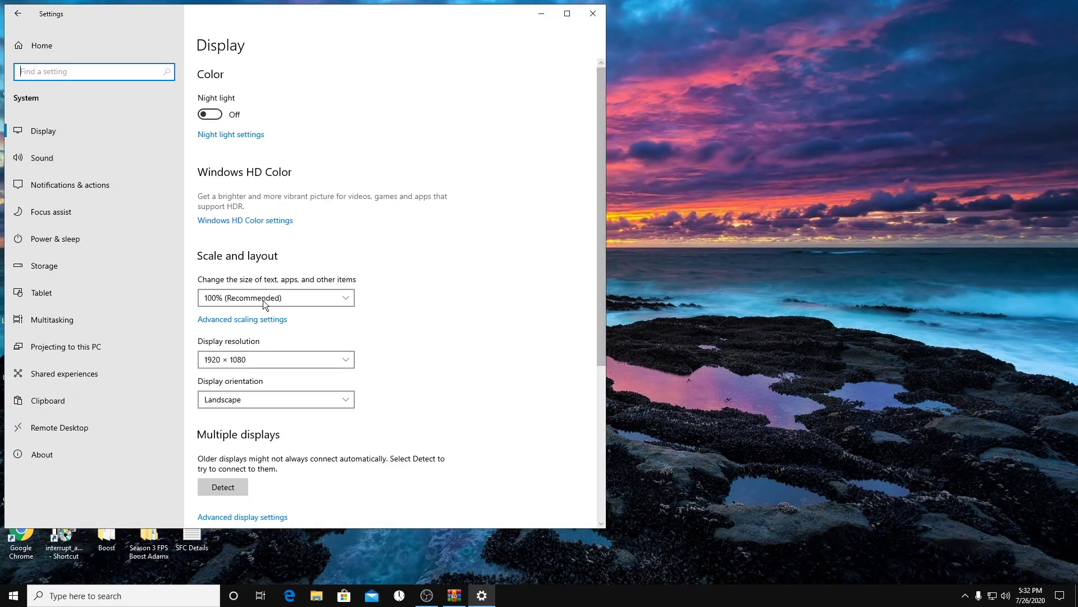
scroll(275, 380, "down", 3)
left_click(251, 313)
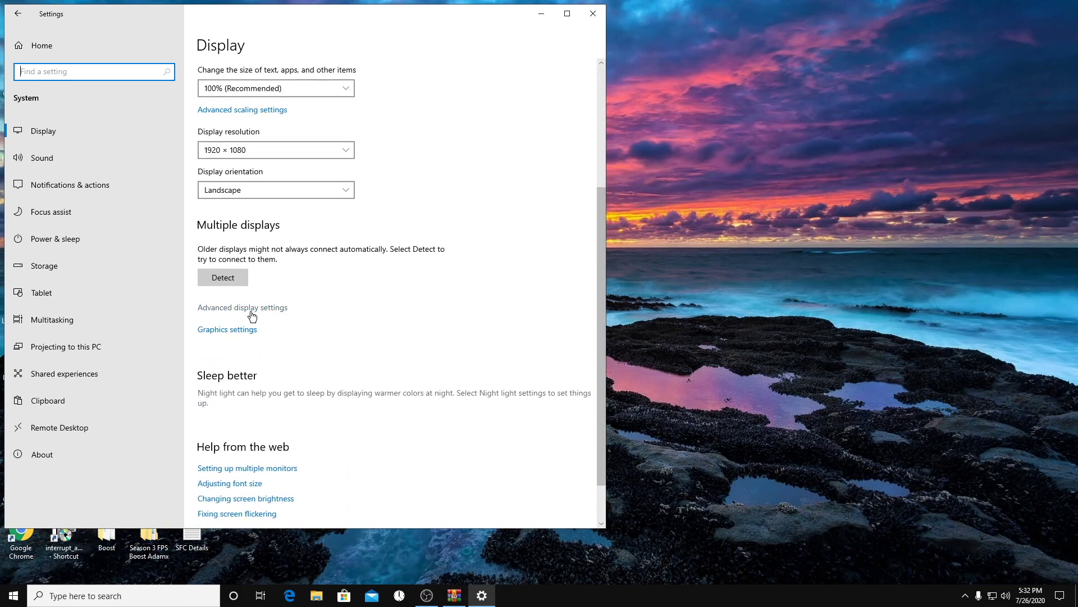
left_click(93, 300)
left_click(154, 303)
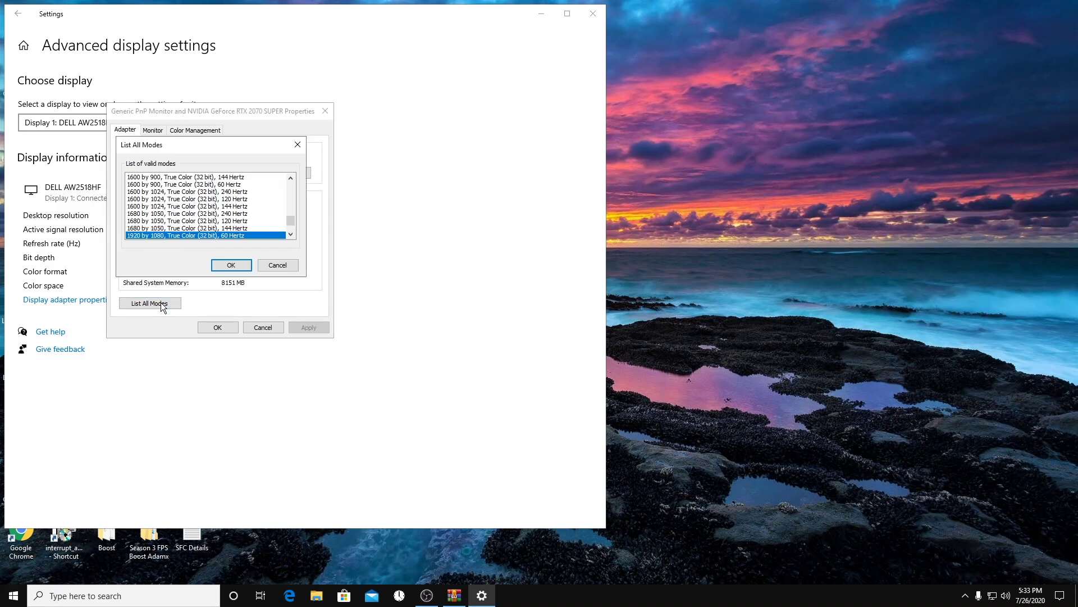
Examine the refresh rates listed for the 1747 by 1080 modes, then cancel the list and close the adapter properties.
scroll(227, 234, "down", 2)
scroll(227, 237, "down", 1)
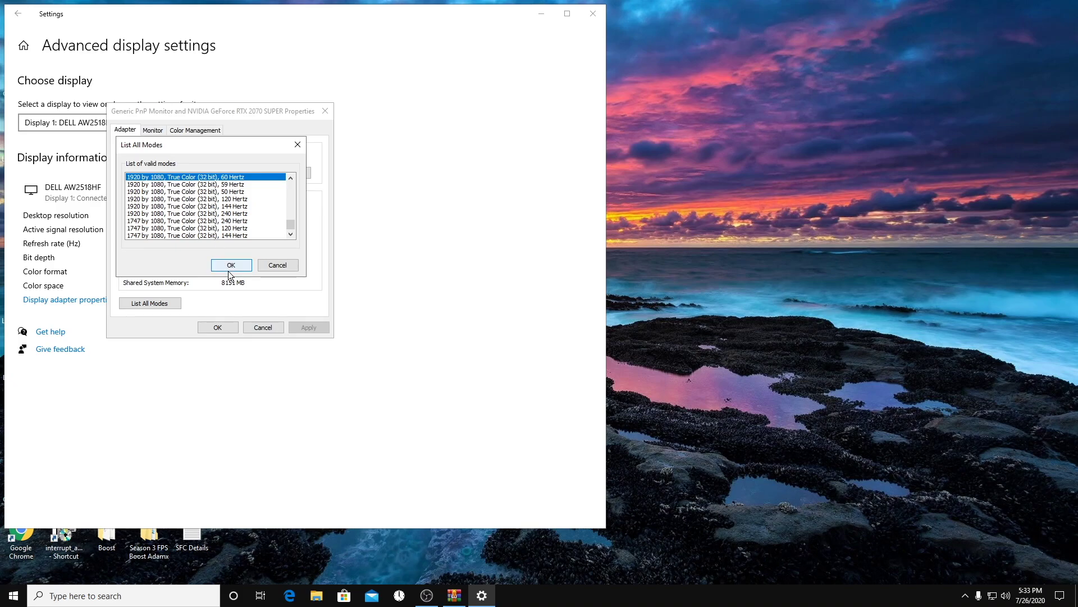
left_click(224, 235)
left_click(224, 228)
left_click(223, 221)
left_click(219, 228)
left_click(212, 236)
left_click(210, 228)
left_click(211, 221)
left_click(210, 229)
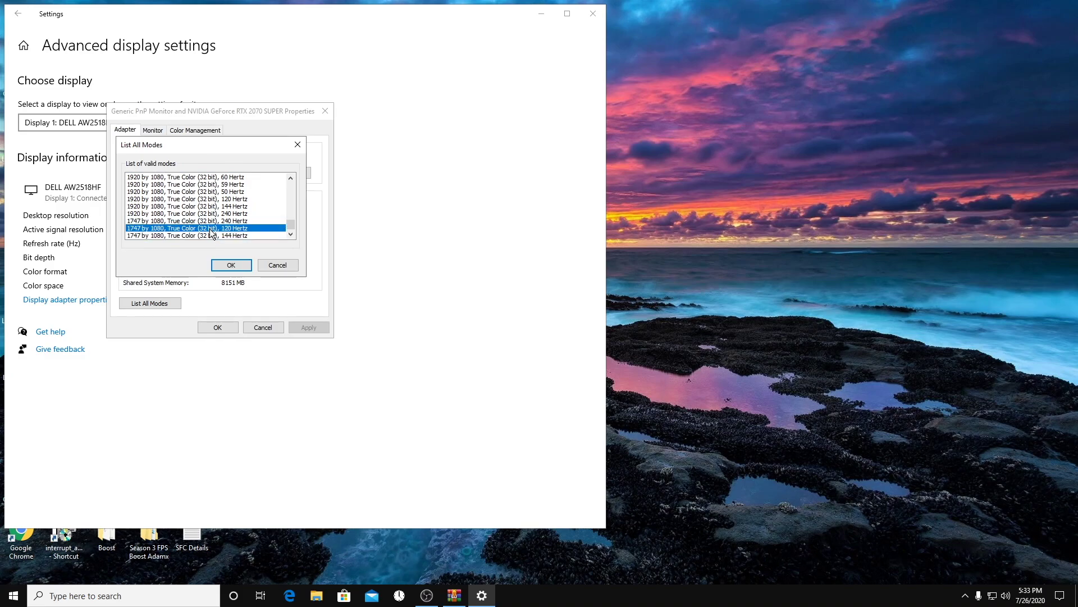
left_click(211, 236)
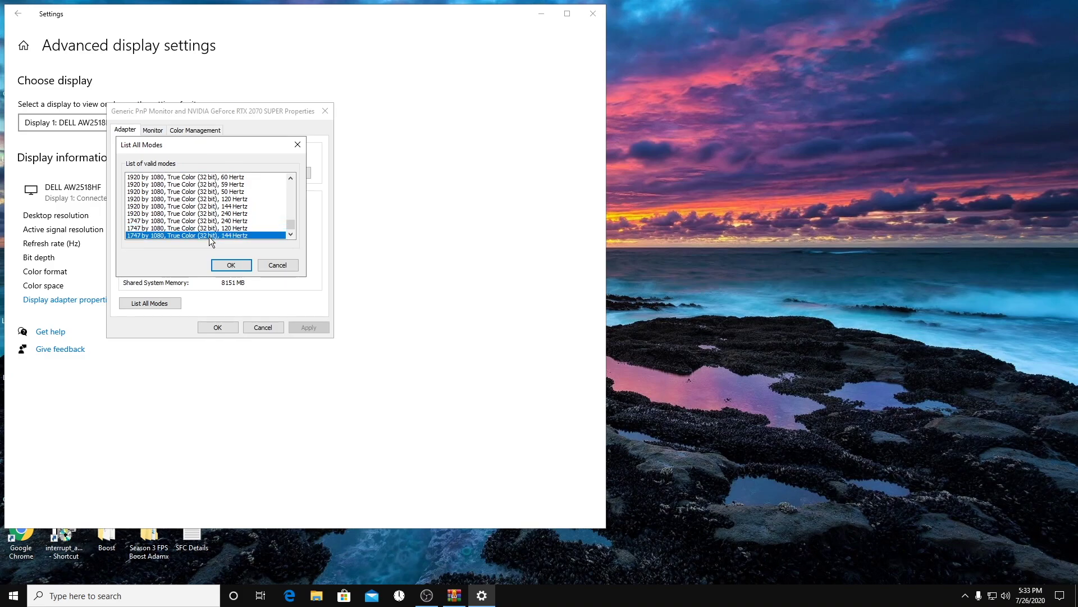
left_click(278, 265)
left_click(324, 111)
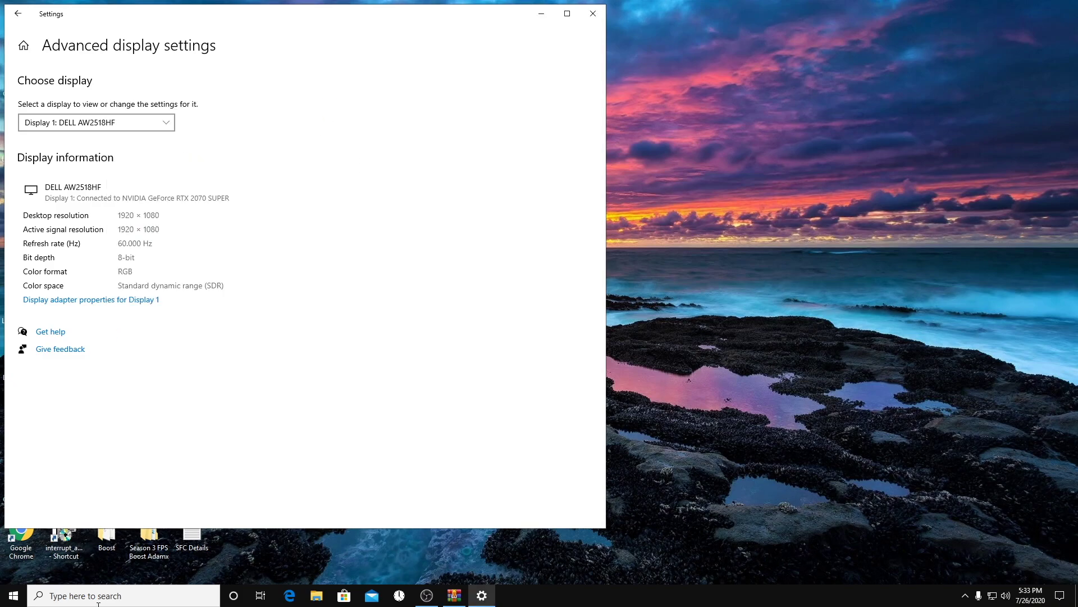
right_click(13, 595)
mouse_move(106, 569)
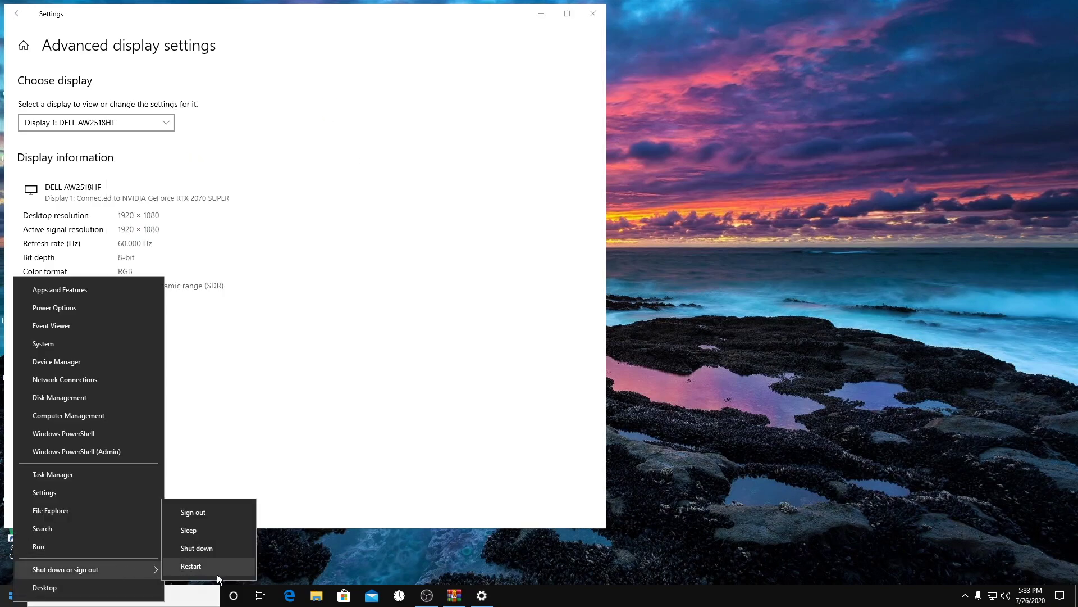
left_click(327, 364)
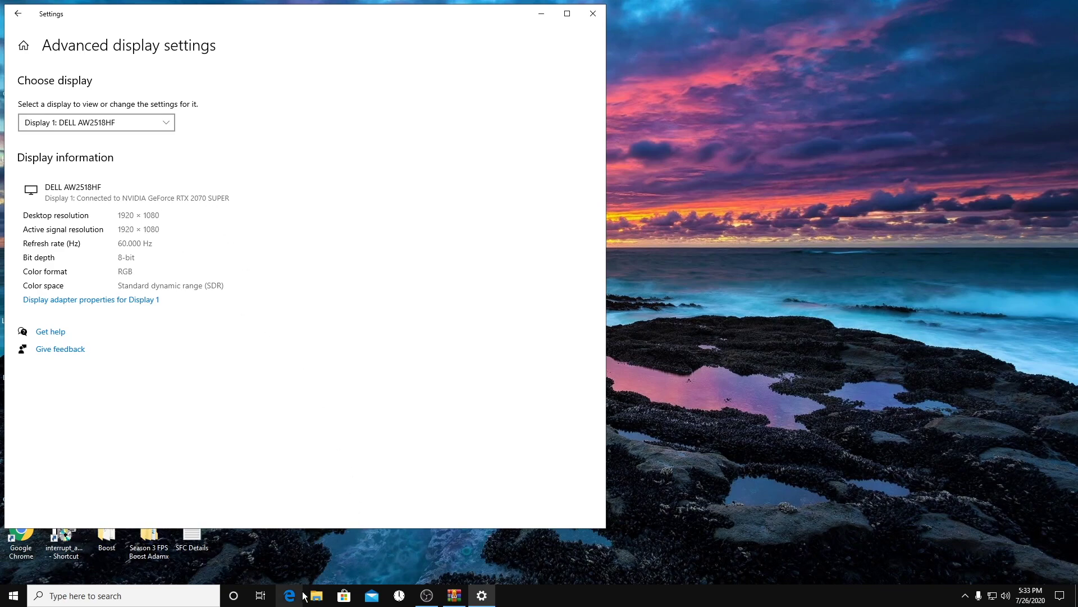
Set the Windows display resolution to 1747 × 1080 (Recommended) and keep the changes.
left_click(17, 14)
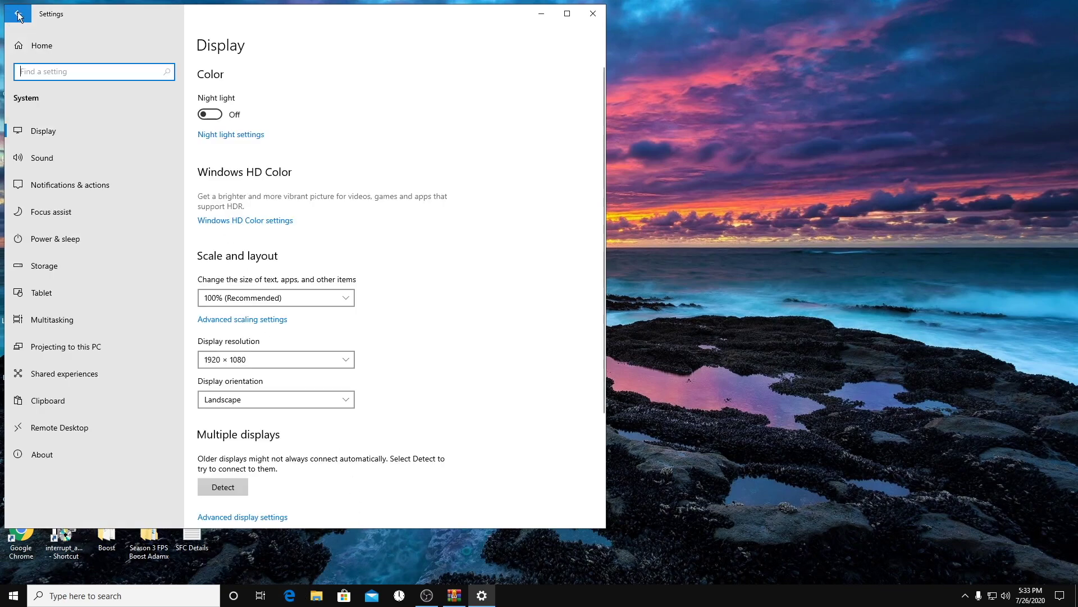
scroll(360, 280, "down", 3)
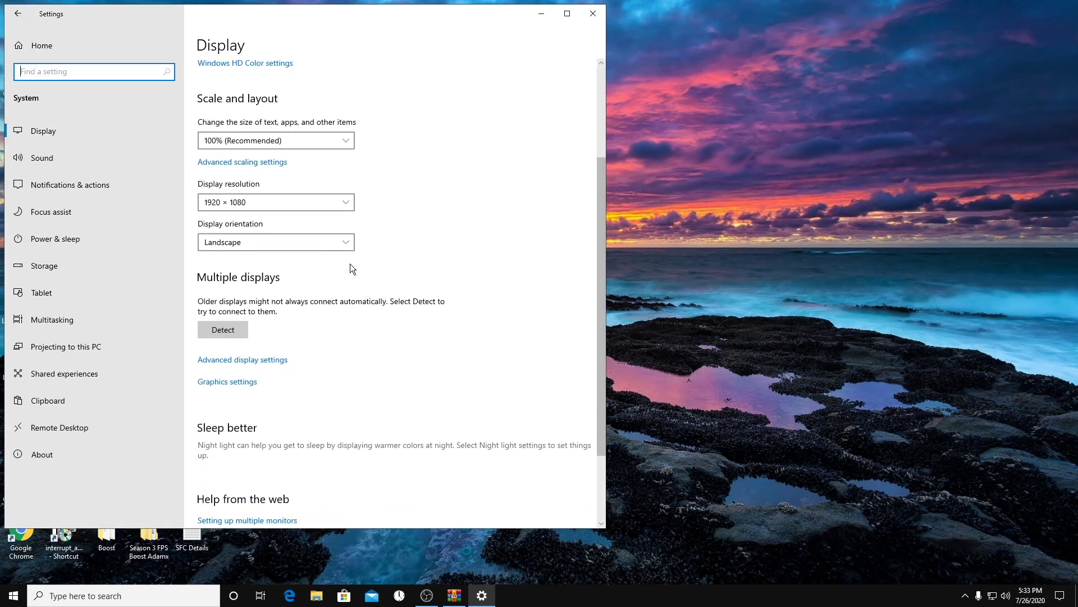
left_click(319, 200)
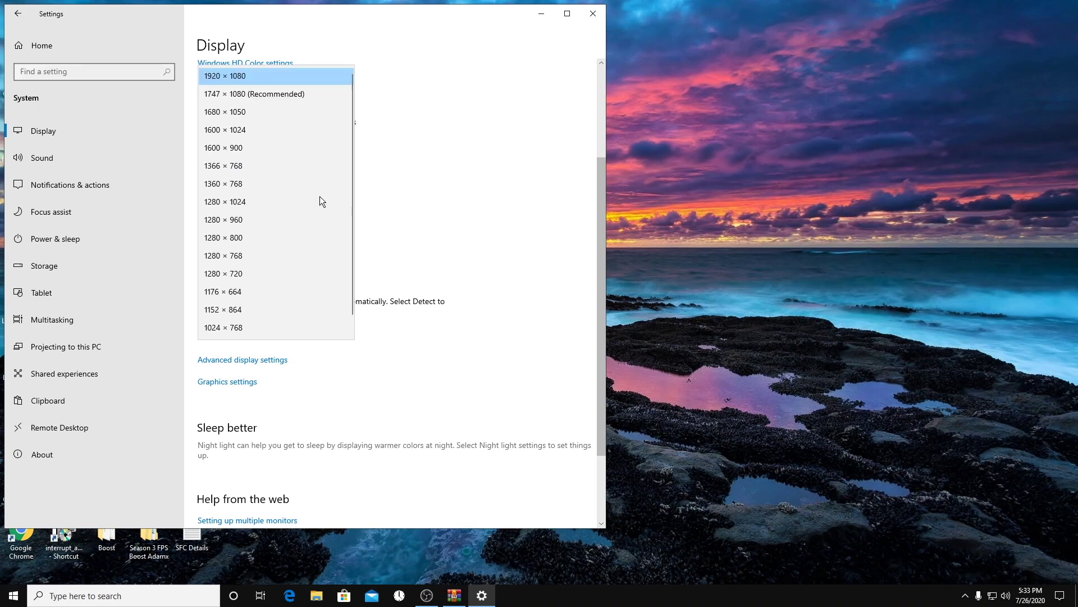
left_click(261, 93)
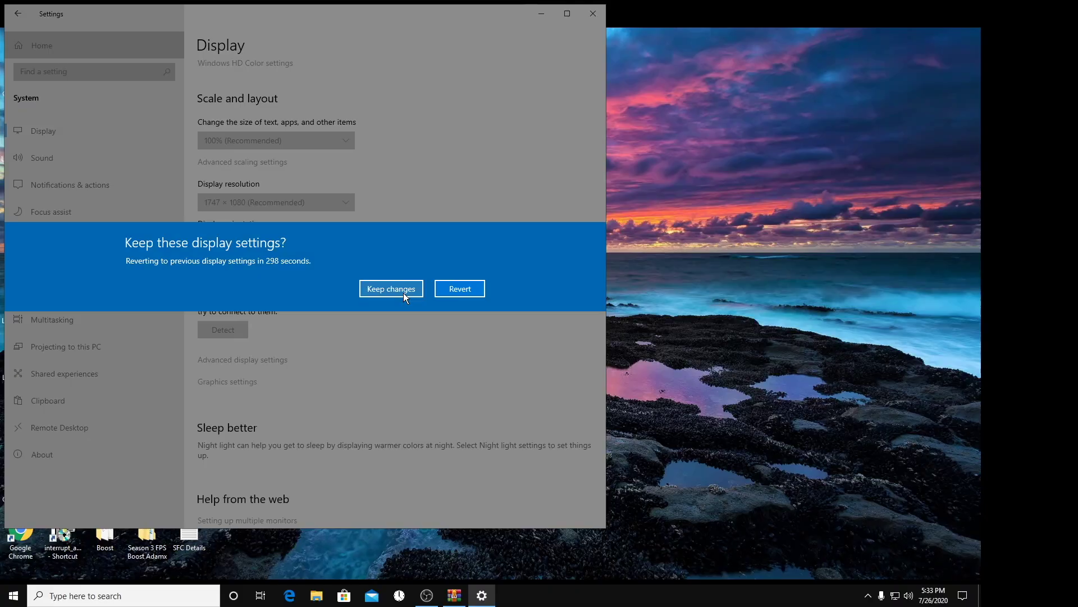
left_click(403, 292)
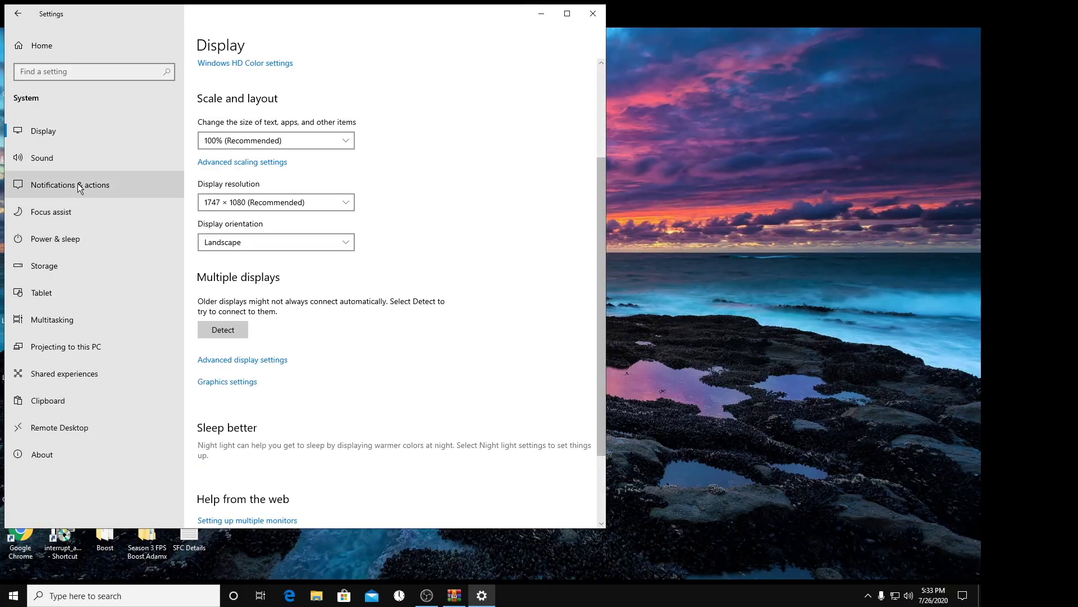
Switch to NVIDIA Control Panel and choose the 120Hz refresh rate for the native 1747 × 1080 resolution.
left_click(18, 13)
right_click(703, 265)
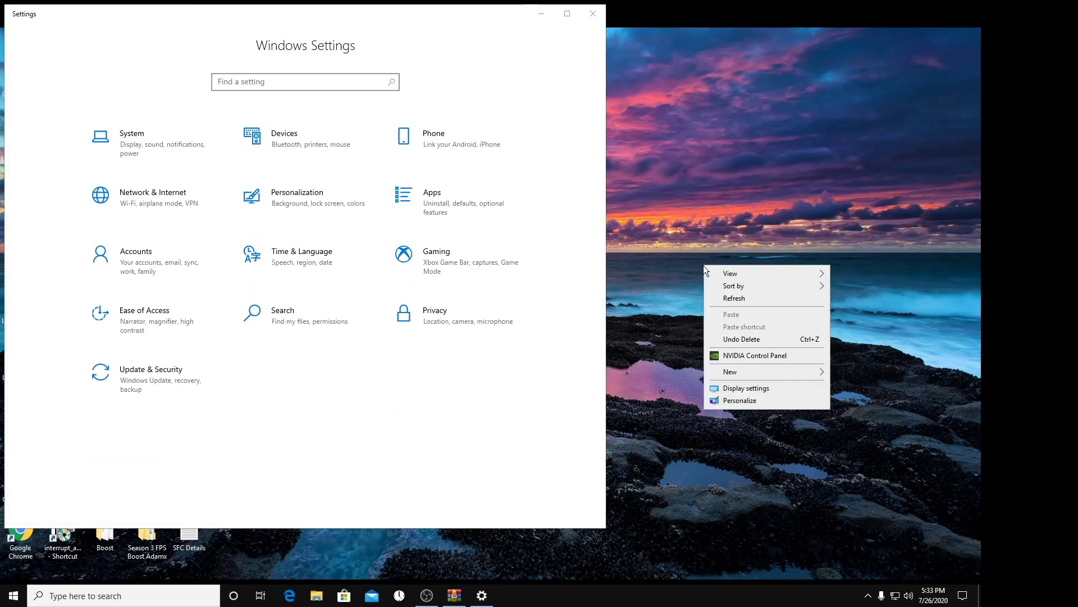
left_click(728, 360)
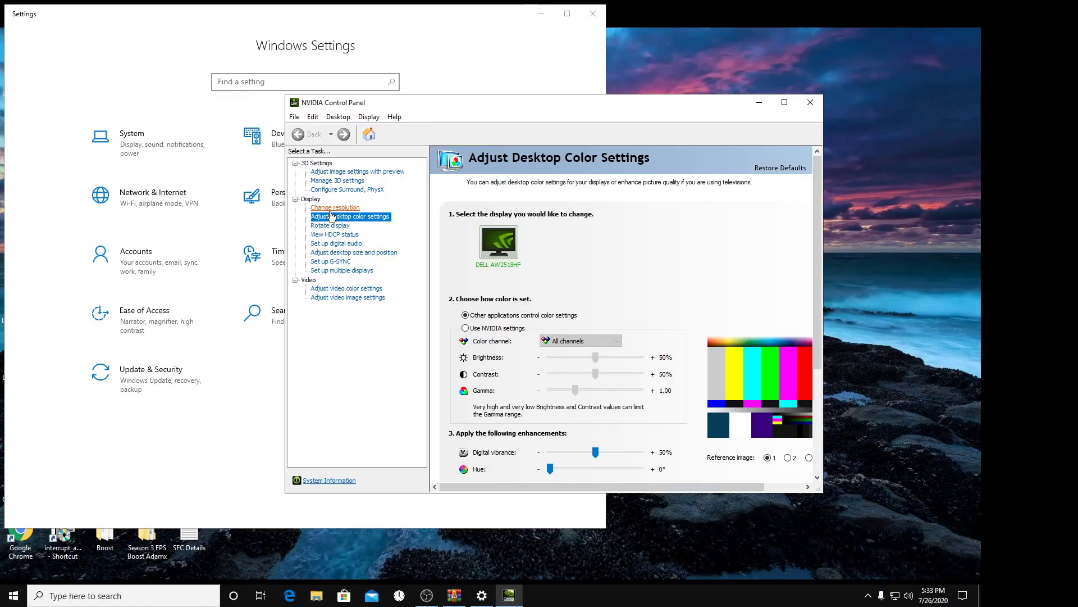
left_click(335, 207)
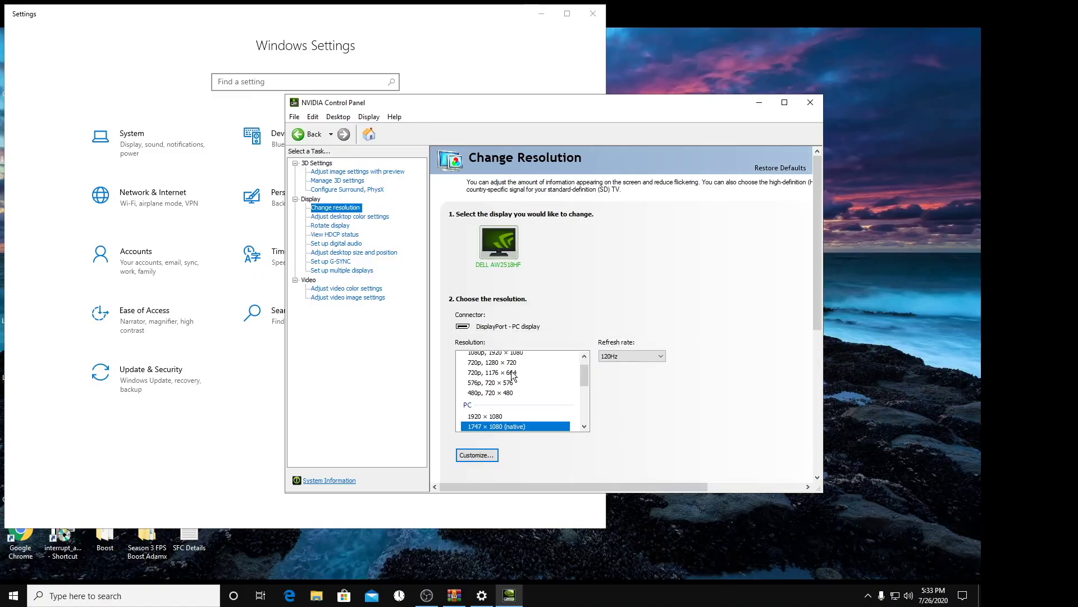
left_click(621, 356)
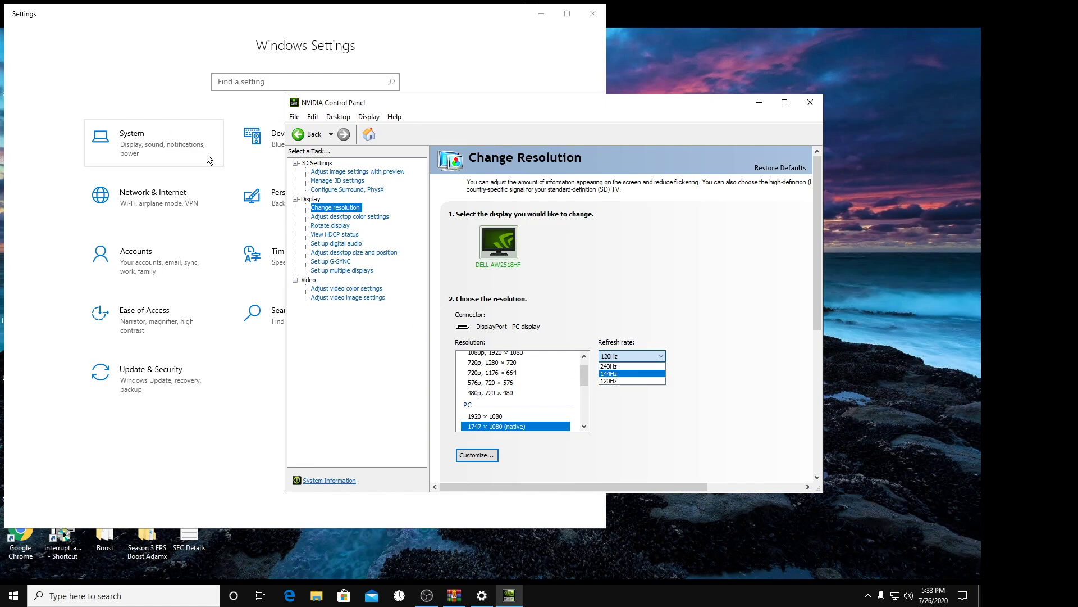
left_click(620, 382)
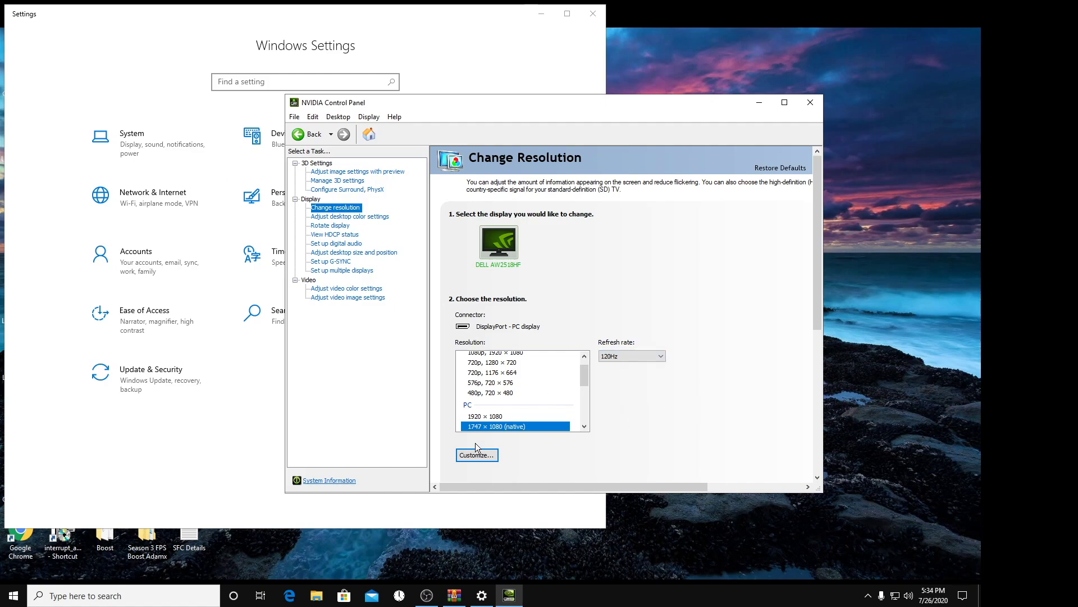
Try the 240Hz refresh rate for the native 1747 × 1080 resolution, then decline to keep the change.
left_click(602, 357)
left_click(615, 365)
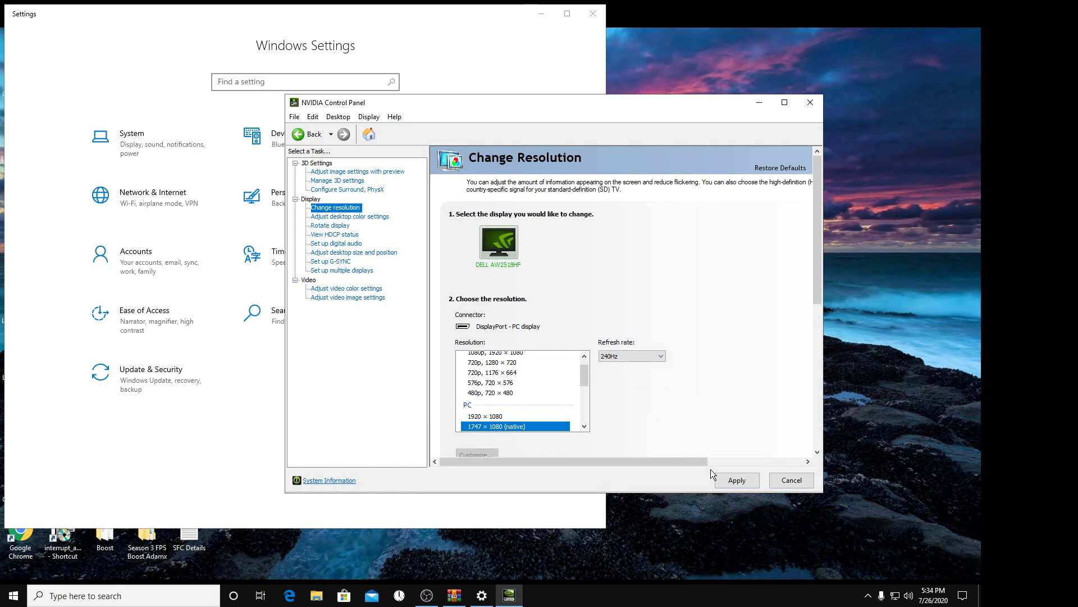
left_click(722, 478)
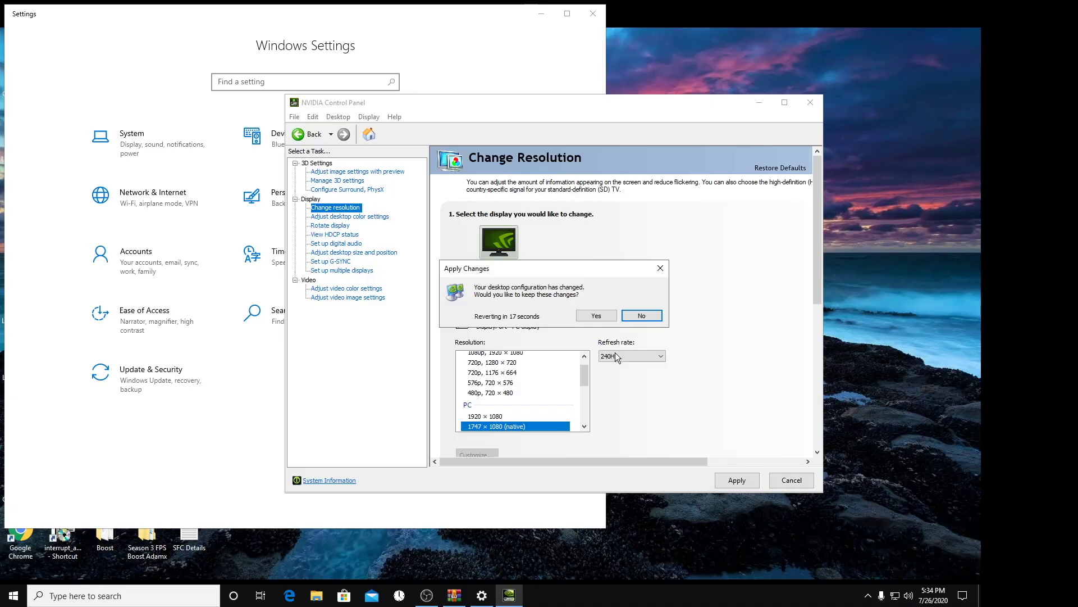
left_click(655, 316)
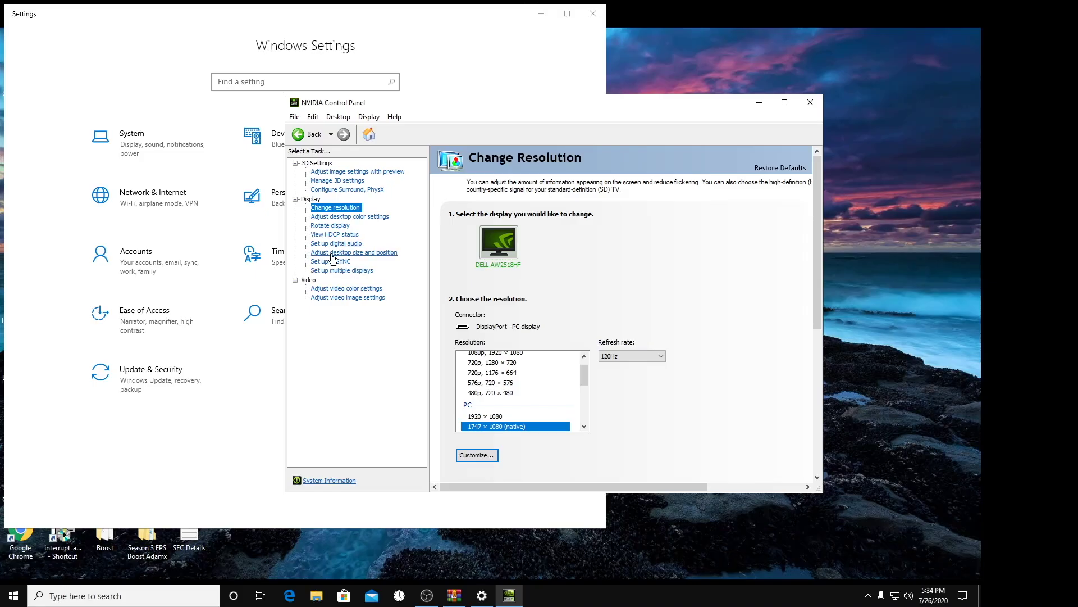
Look through the display, 3D and video settings pages of NVIDIA Control Panel, then close it.
left_click(336, 252)
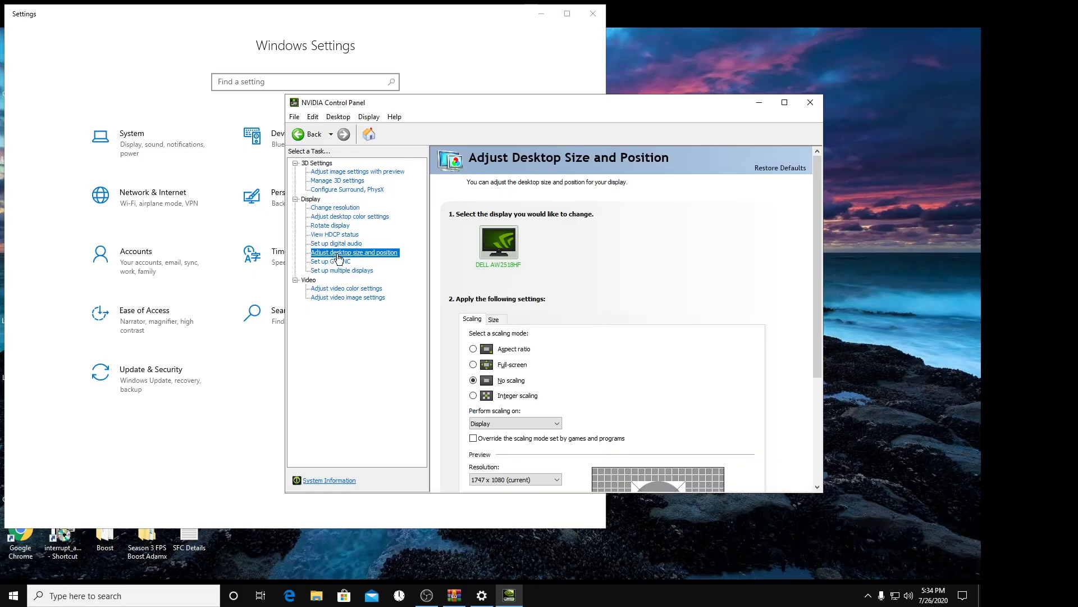
left_click(337, 262)
left_click(342, 271)
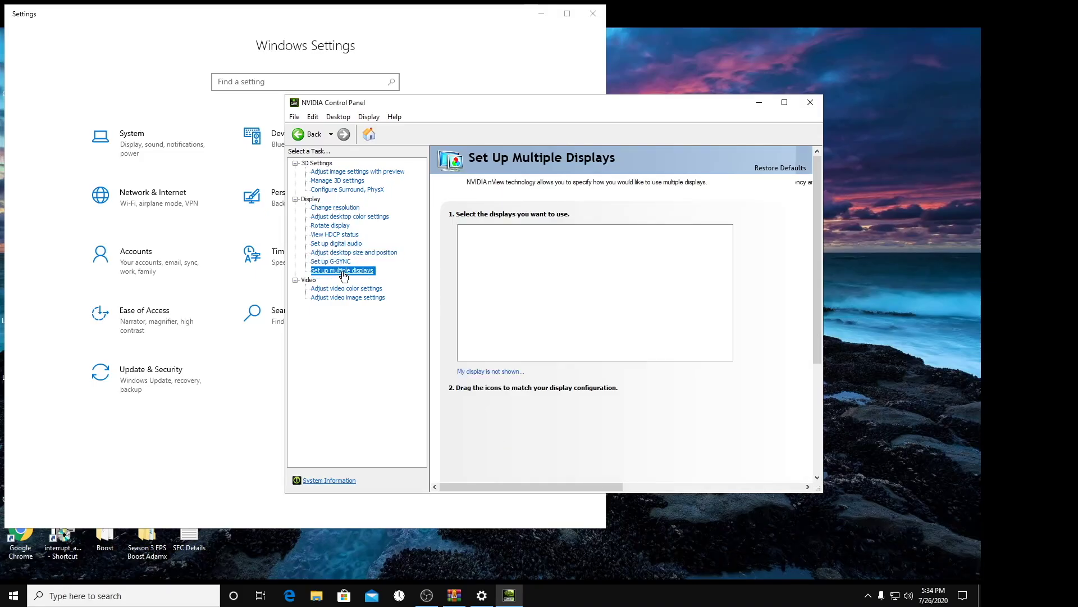
left_click(337, 243)
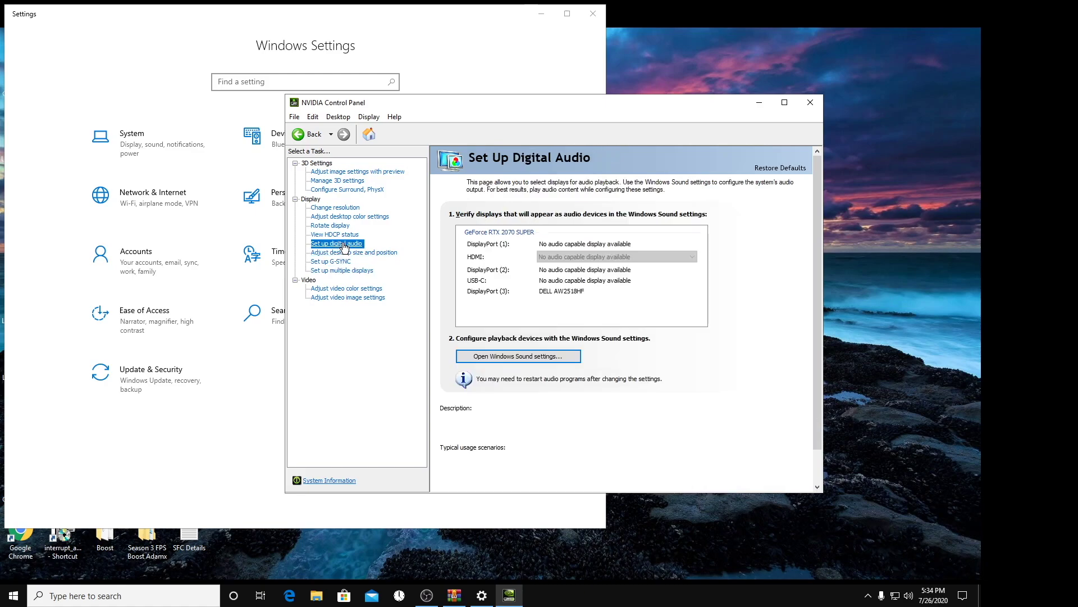
left_click(345, 226)
left_click(345, 216)
left_click(342, 208)
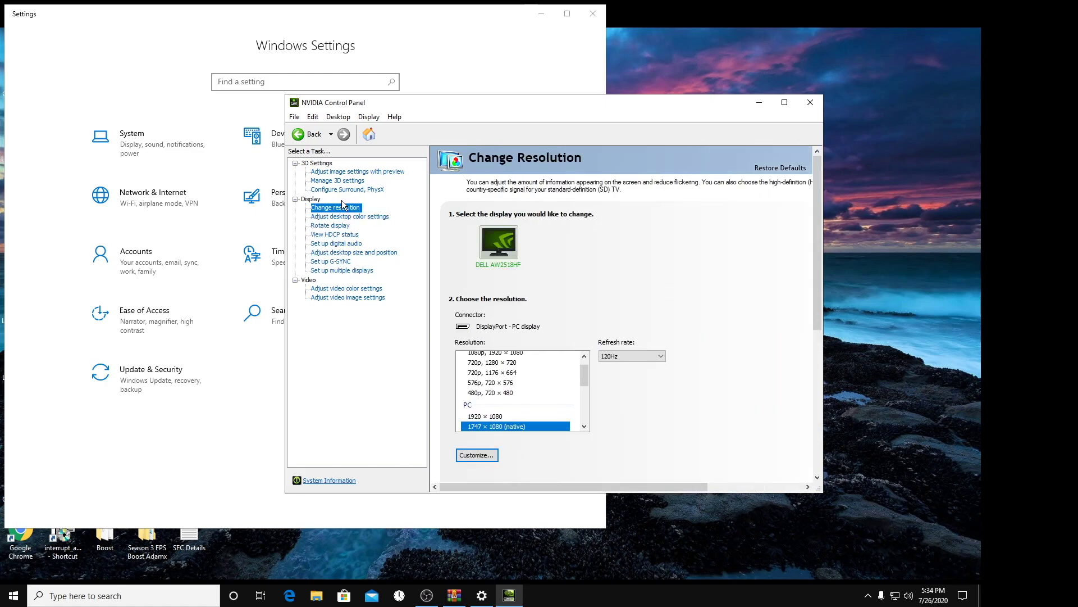
left_click(340, 181)
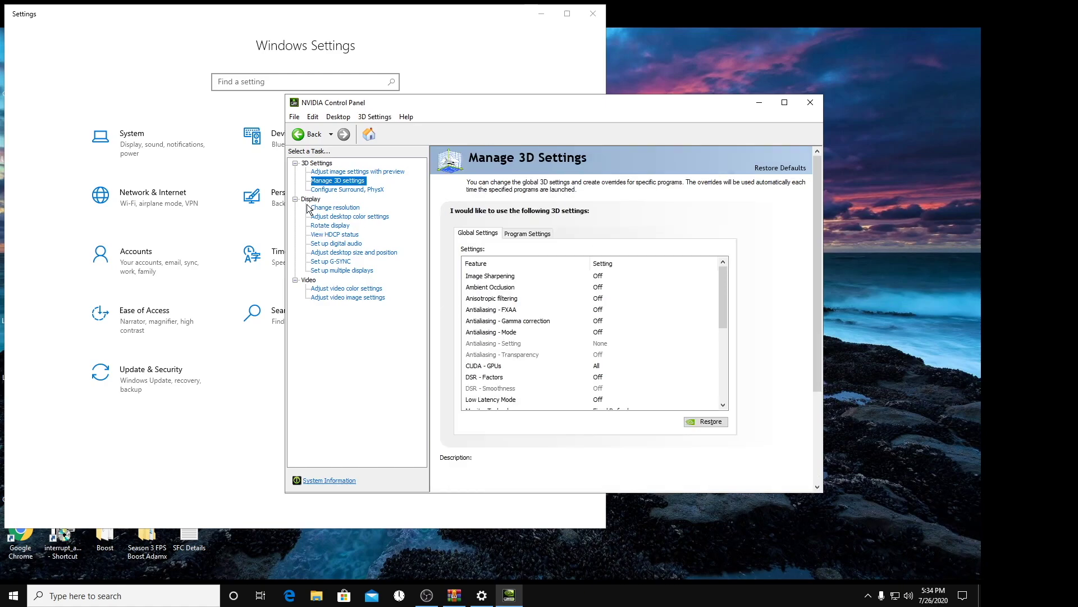
left_click(344, 288)
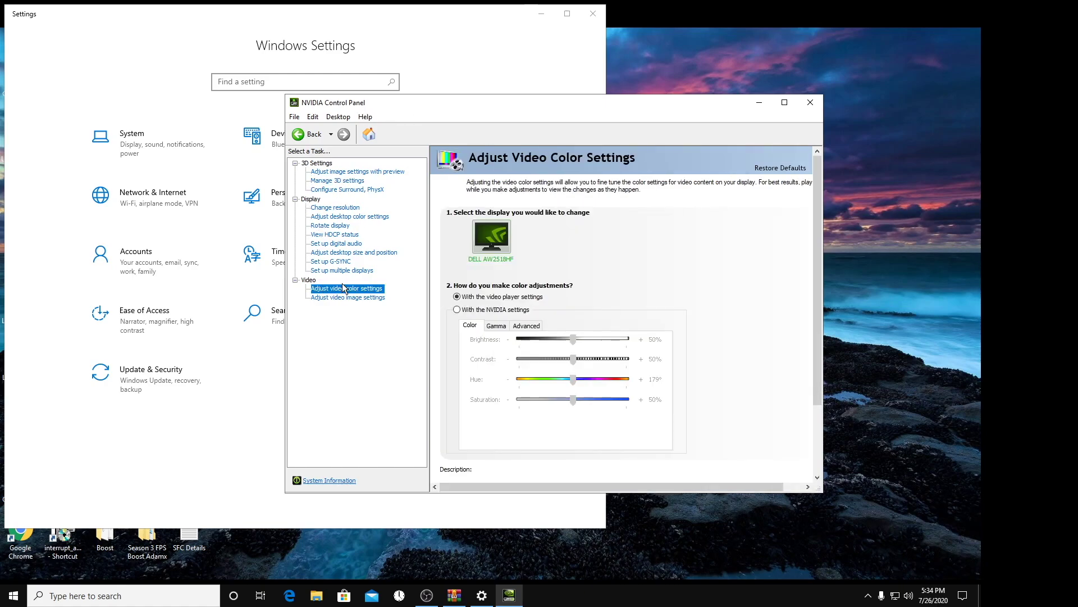
left_click(380, 298)
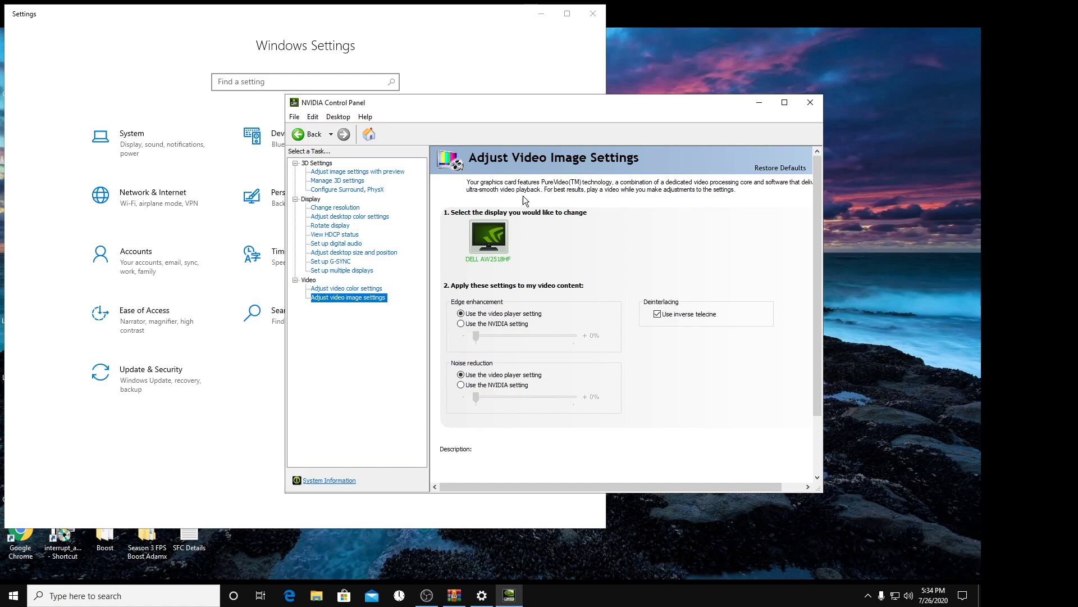
left_click(810, 103)
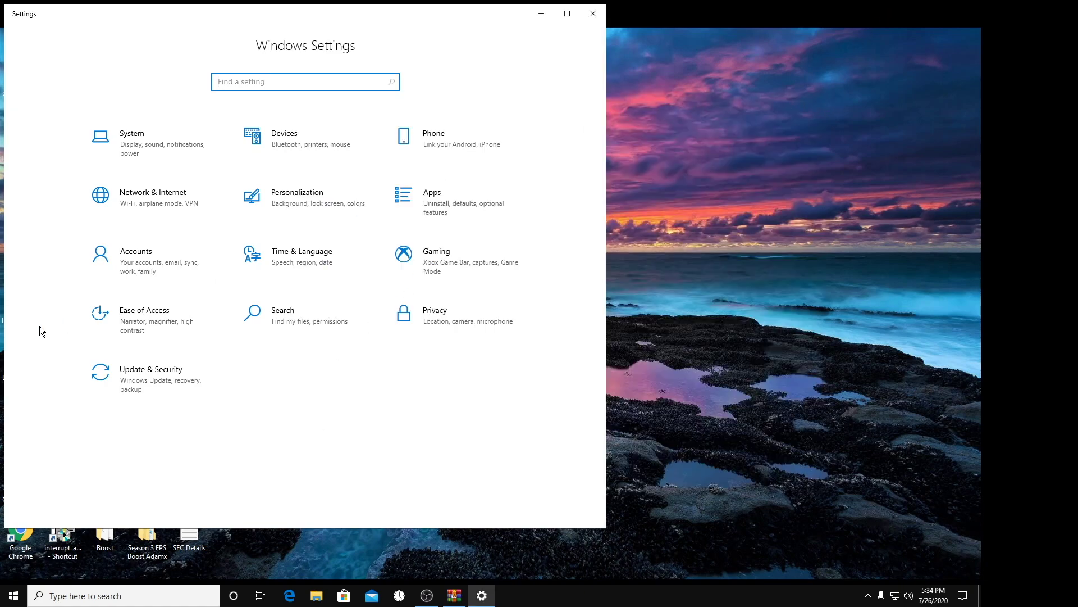
left_click(425, 313)
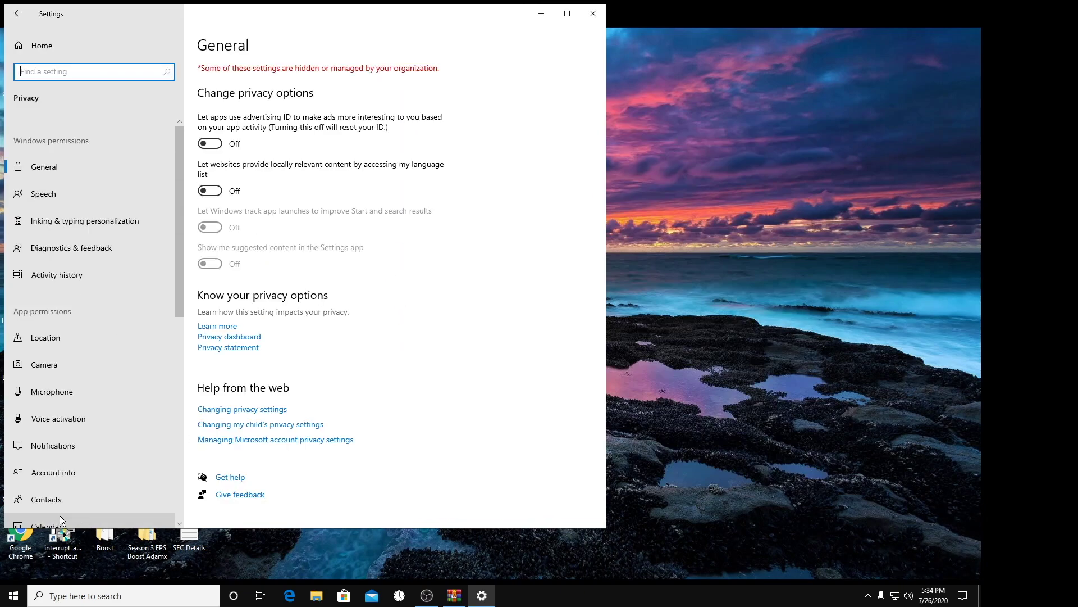
scroll(106, 357, "down", 7)
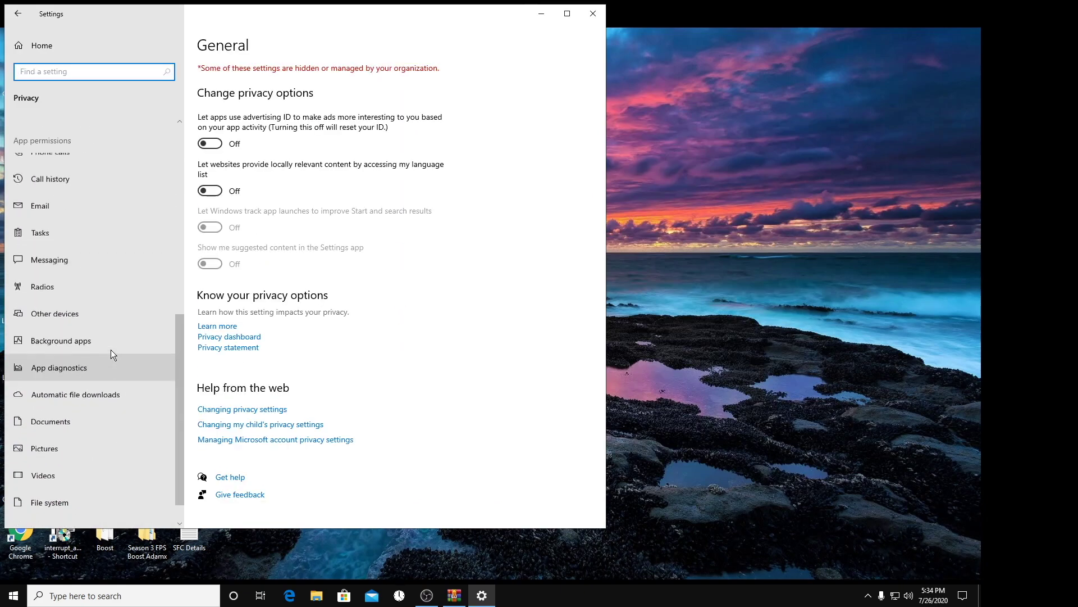
scroll(112, 343, "up", 5)
left_click(23, 14)
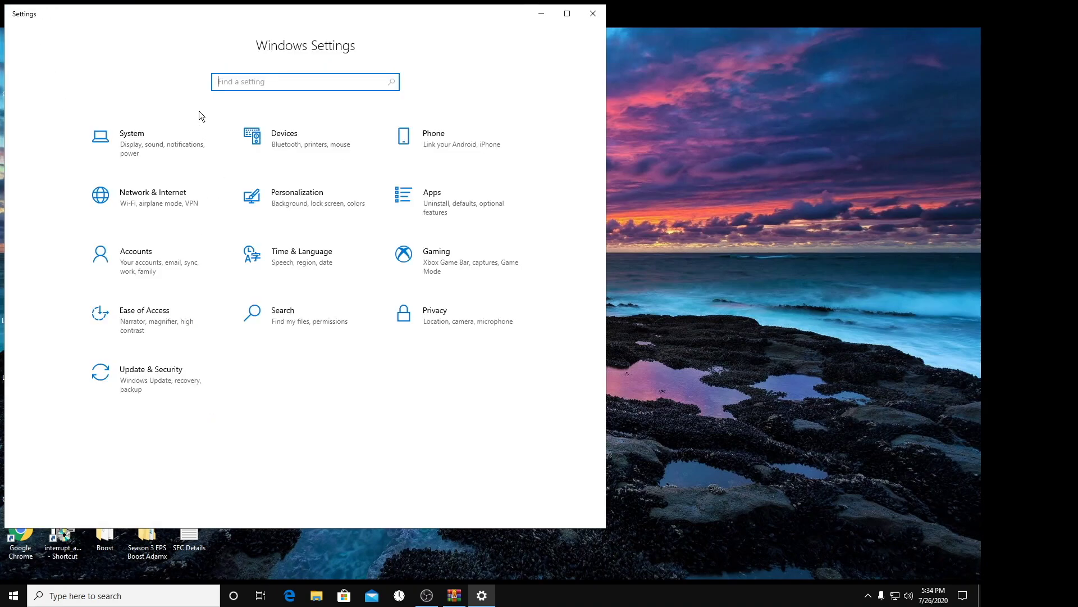
Check the resolution and refresh rate of Display 1 in Windows' advanced display settings, then close Settings.
left_click(175, 137)
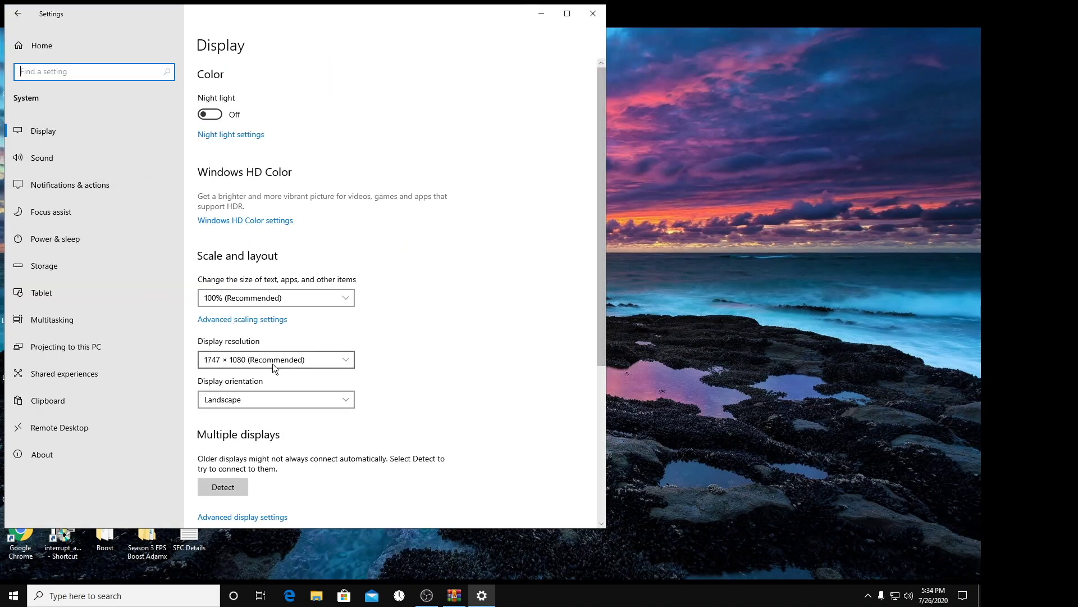
scroll(271, 359, "down", 3)
left_click(269, 335)
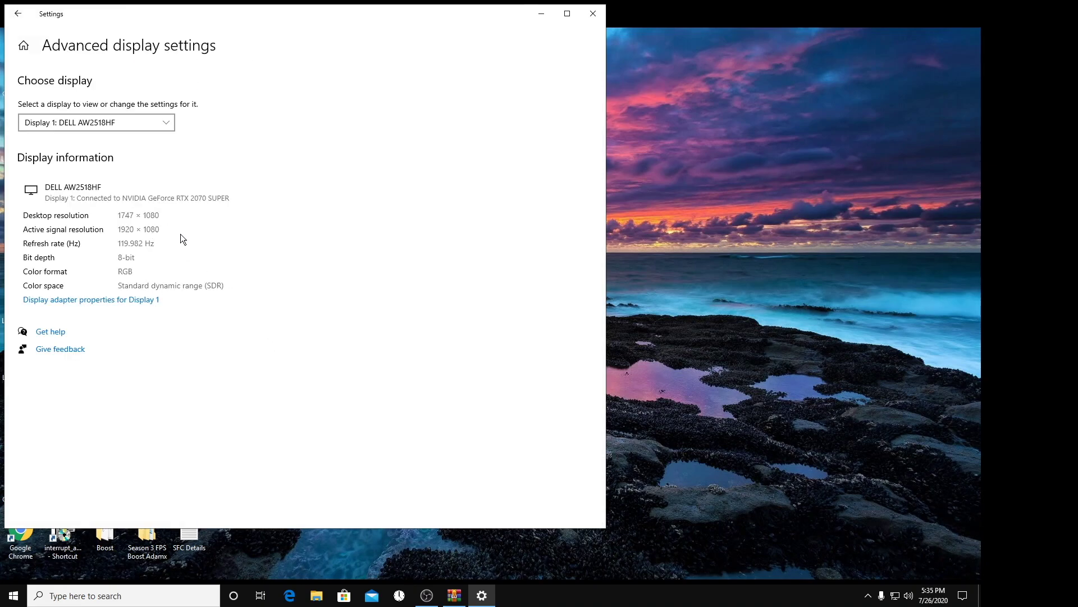
left_click(19, 17)
left_click(593, 13)
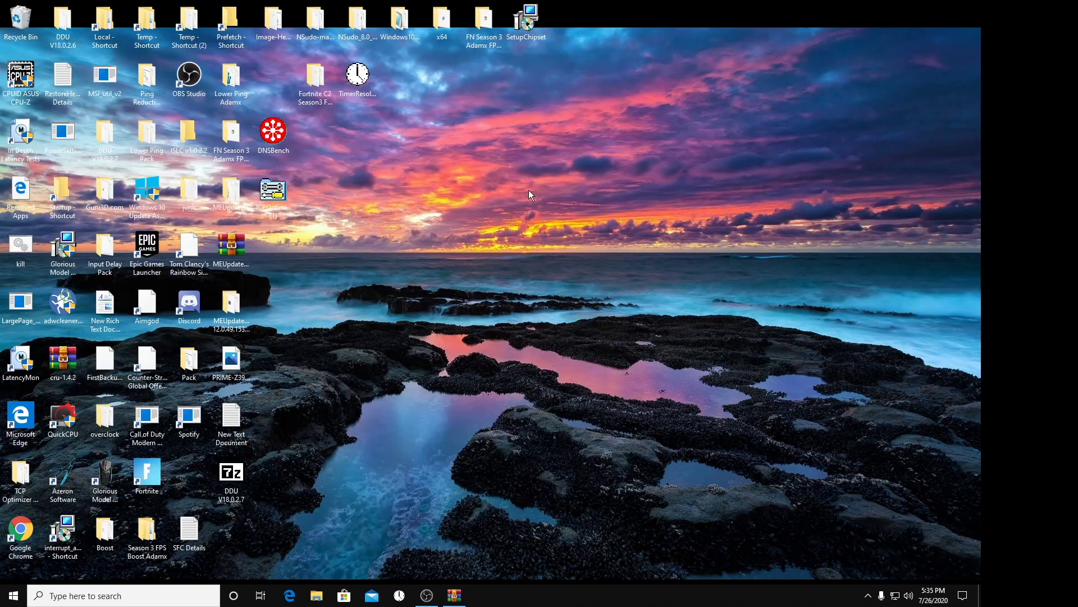
left_click(426, 596)
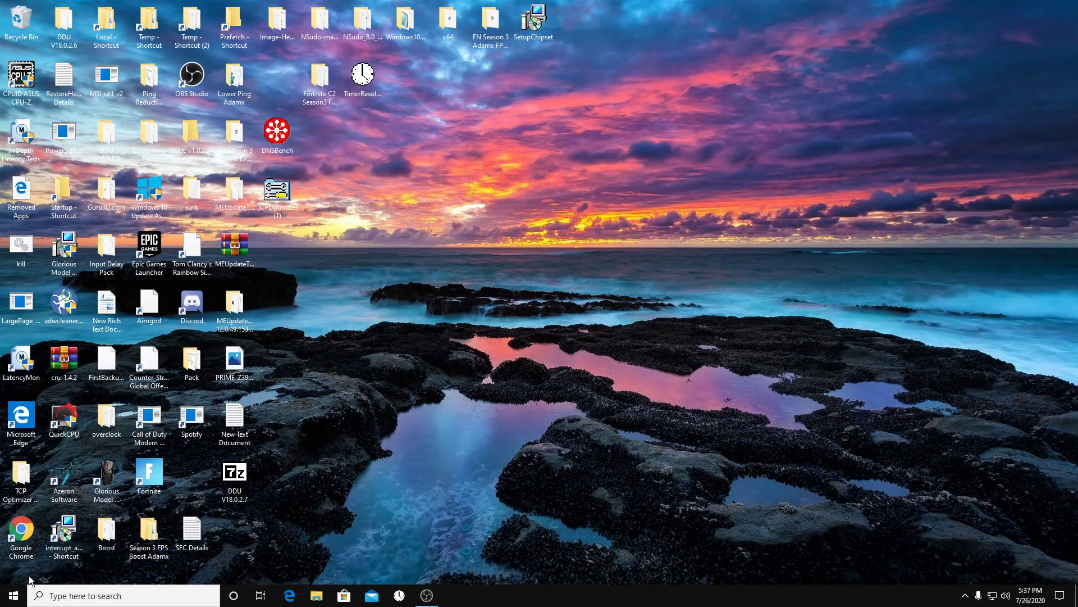
left_click(14, 595)
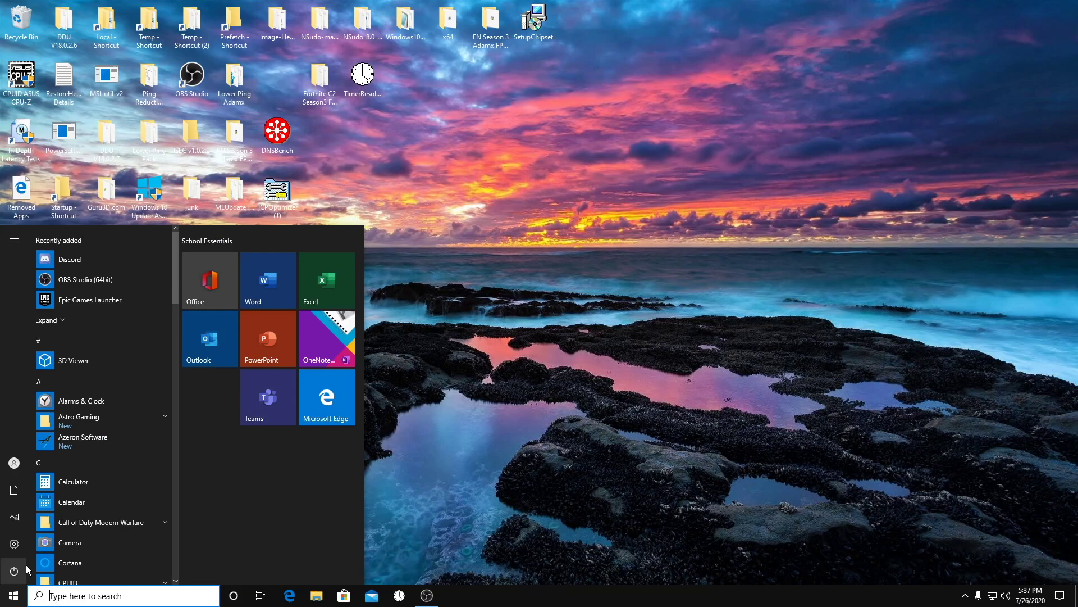
mouse_move(82, 545)
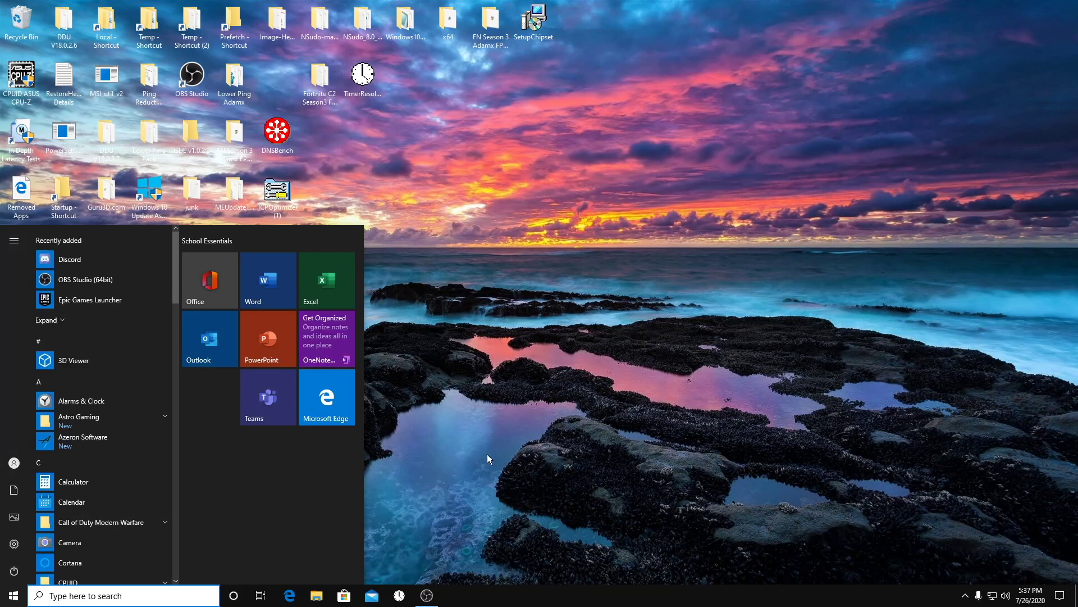
left_click(462, 460)
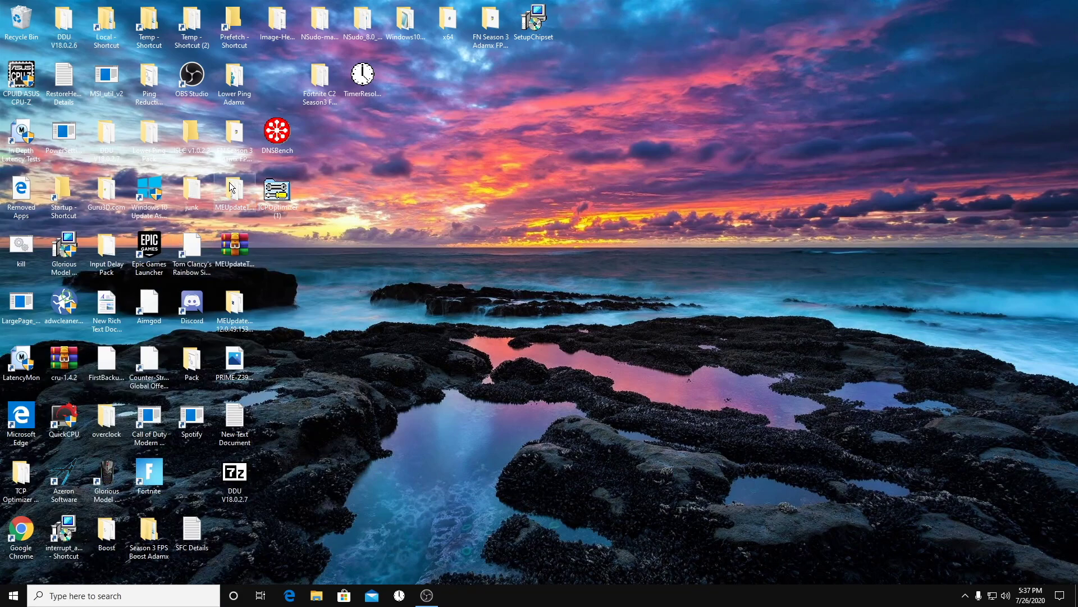
Open the cru-1.4.2 archive on the desktop and run CRU.exe from it.
double_click(70, 377)
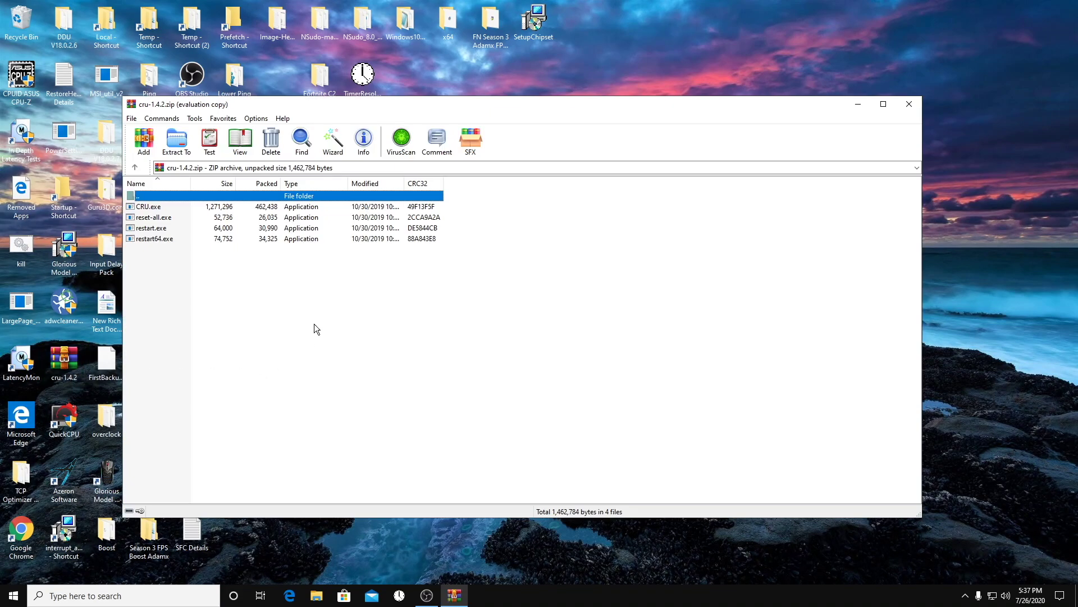
left_click(275, 208)
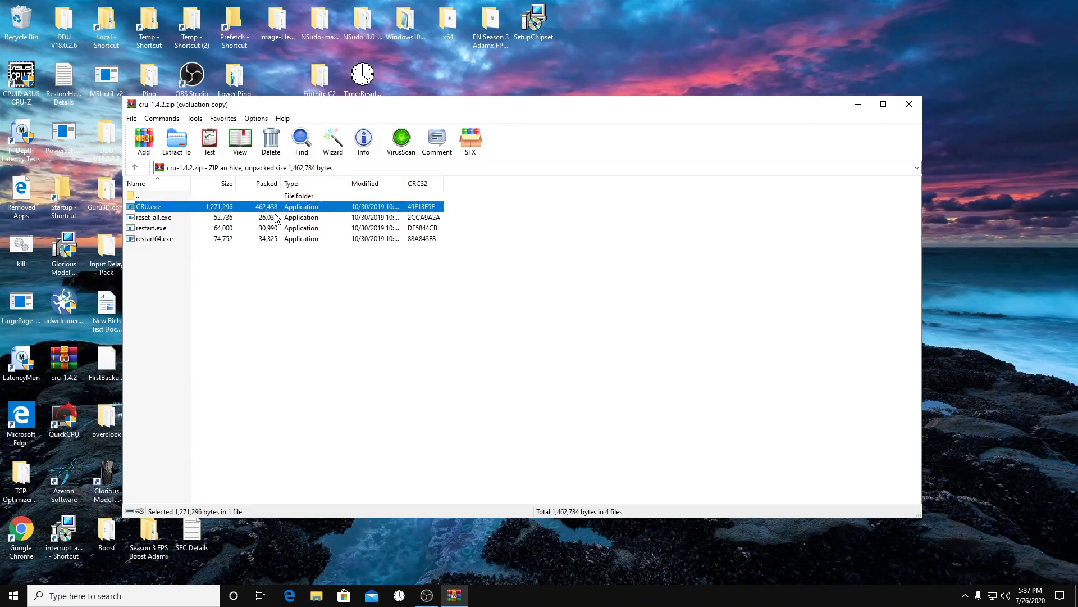
double_click(275, 209)
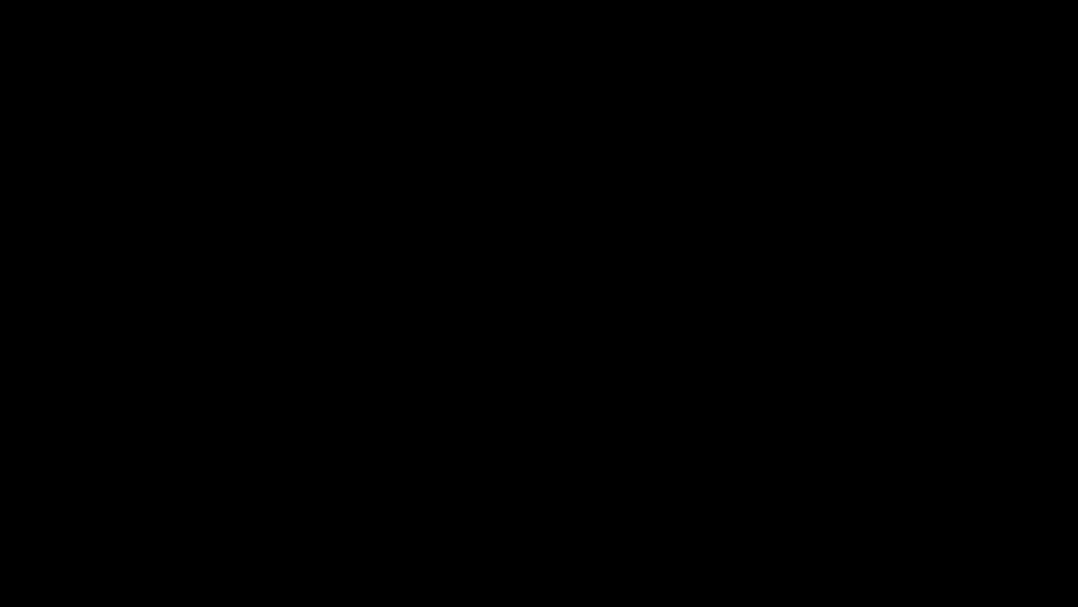
left_click(553, 239)
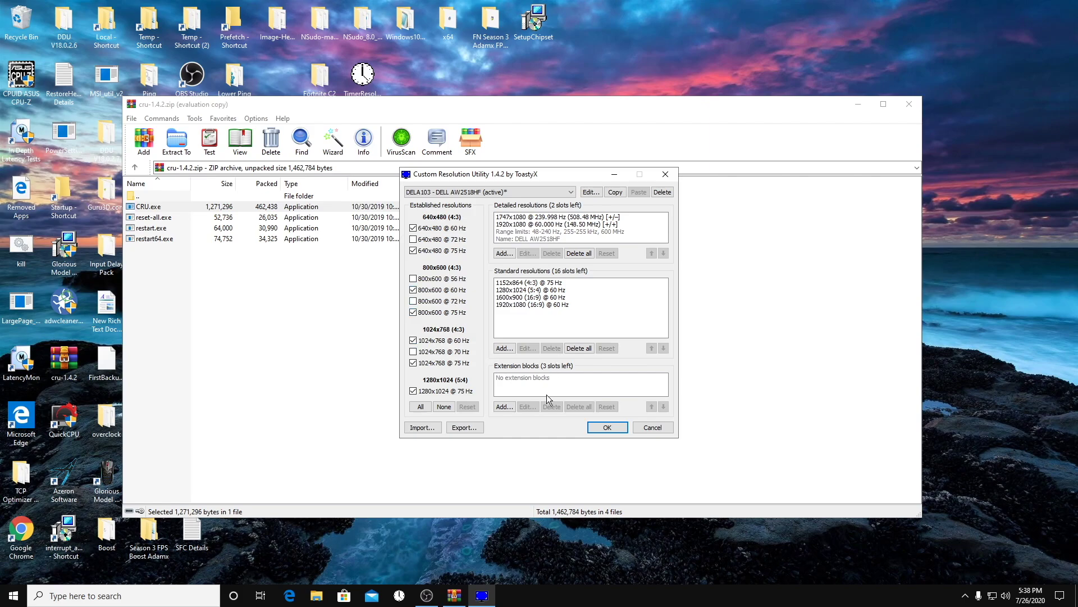
Add a CEA-861 extension block and start a 1747 × 1080 detailed resolution in it with a 239.998 Hz refresh rate.
left_click(512, 406)
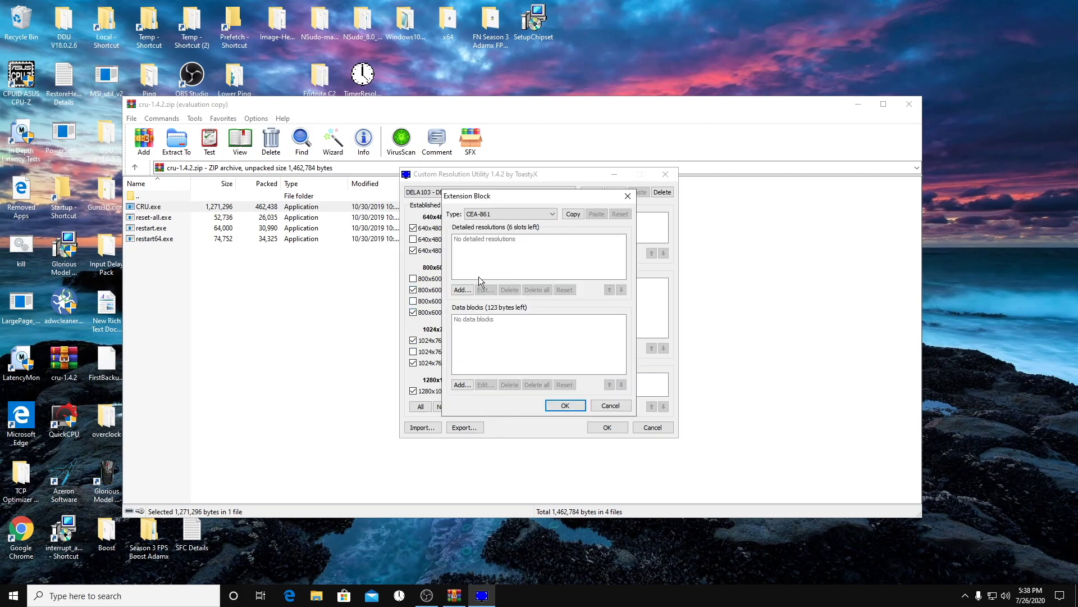
left_click(461, 289)
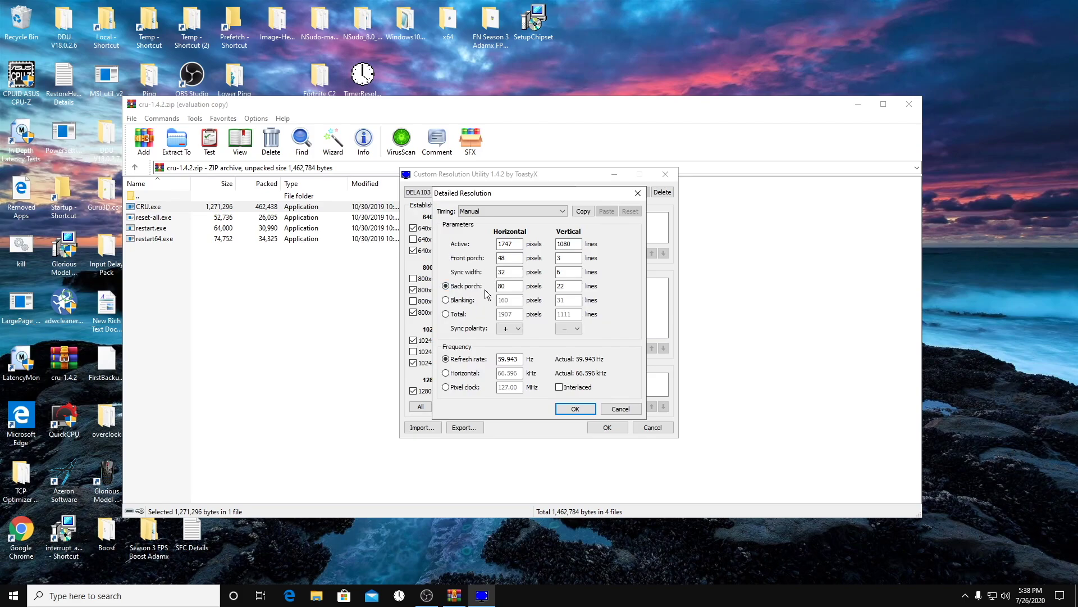
left_click(504, 357)
key("BackSpace")
key("BackSpace")
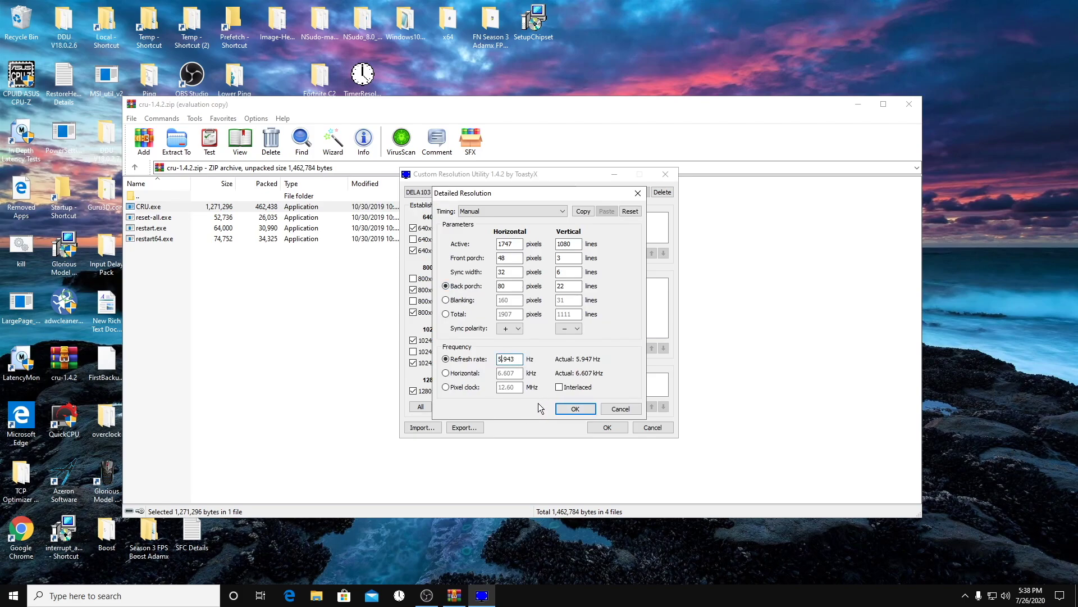
type("239")
key("Delete")
key("BackSpace")
type("98")
Set the detailed resolution's timing to Automatic - LCD native and save both the resolution and its extension block.
left_click(514, 212)
left_click(487, 236)
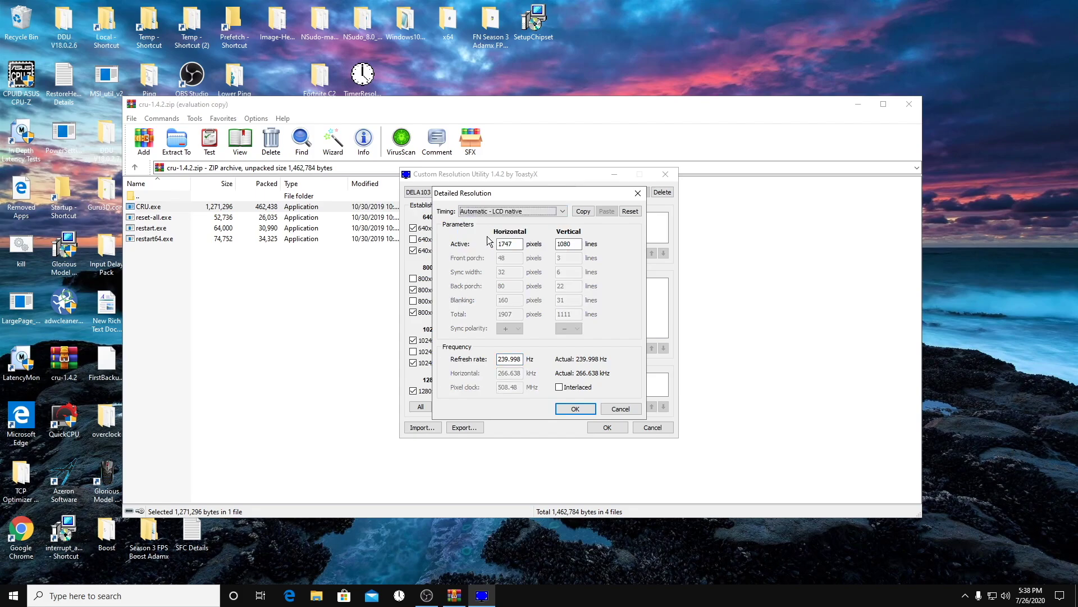
left_click(577, 408)
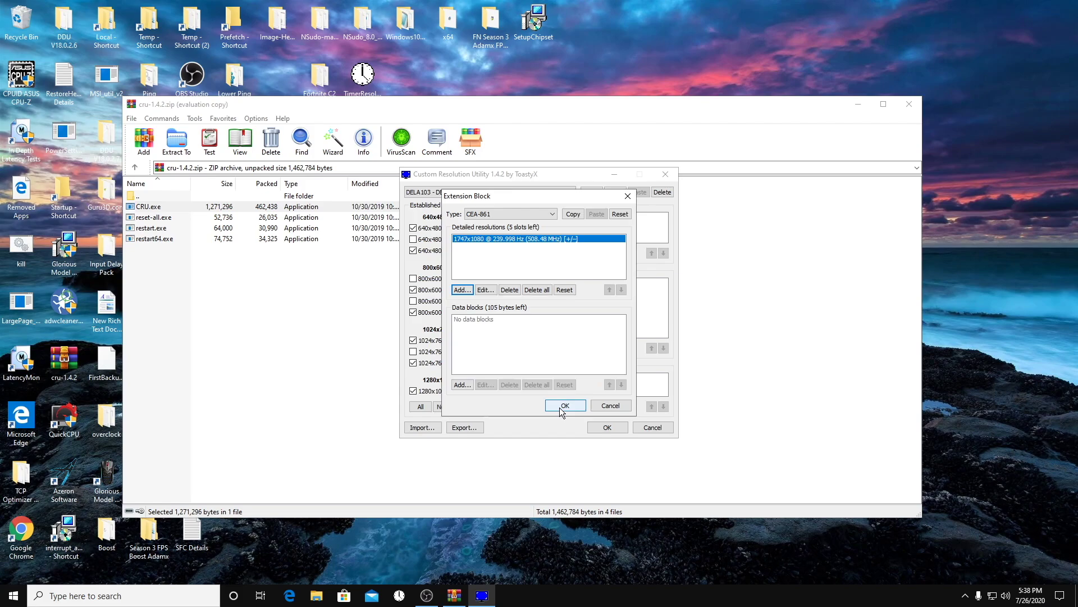
left_click(564, 405)
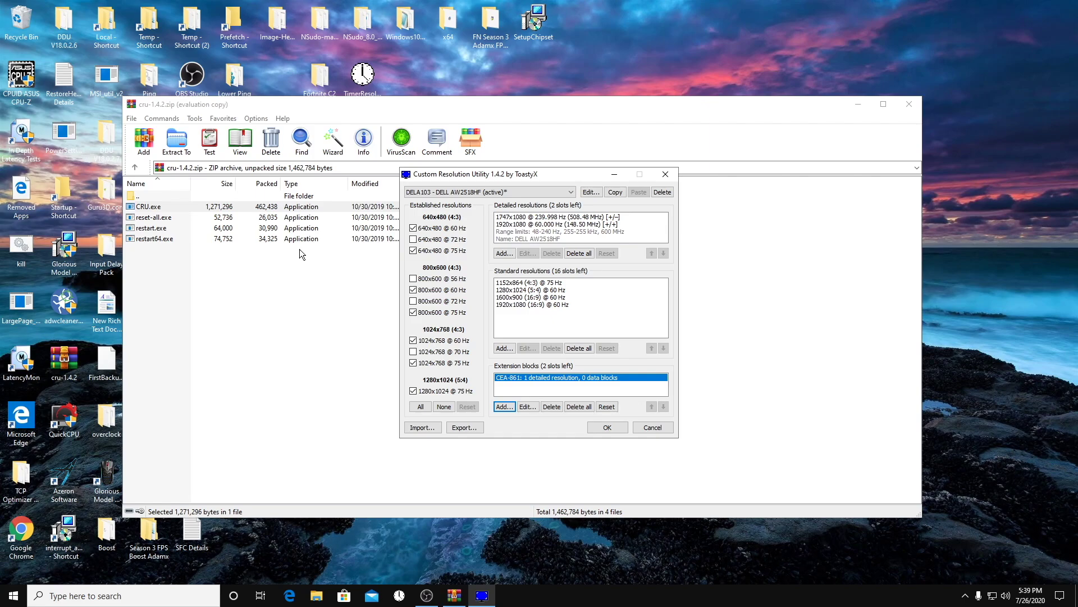
Open NVIDIA Control Panel from the desktop.
right_click(1010, 208)
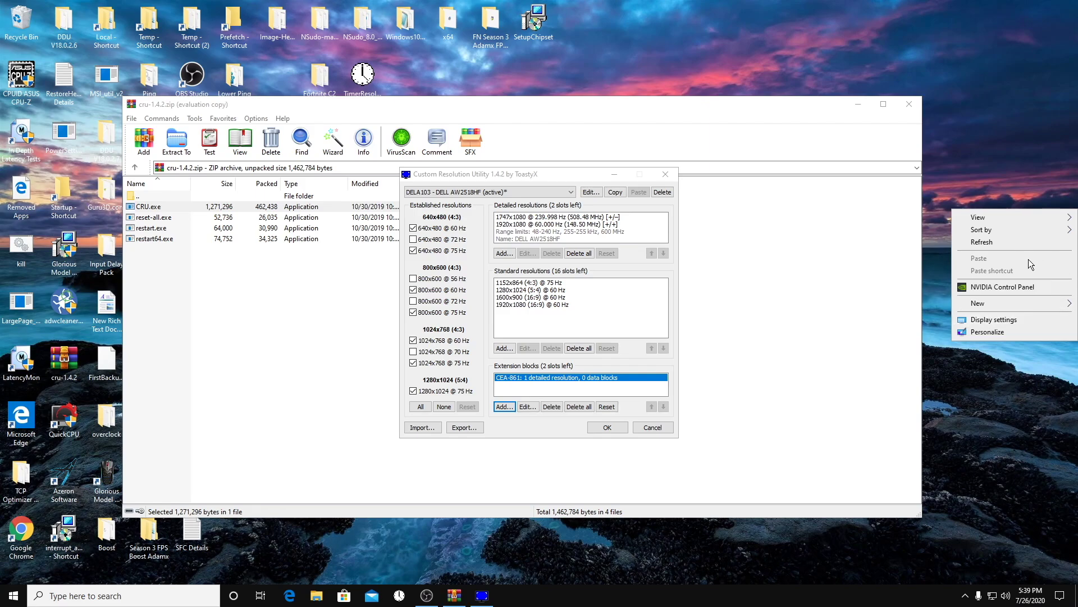
left_click(994, 287)
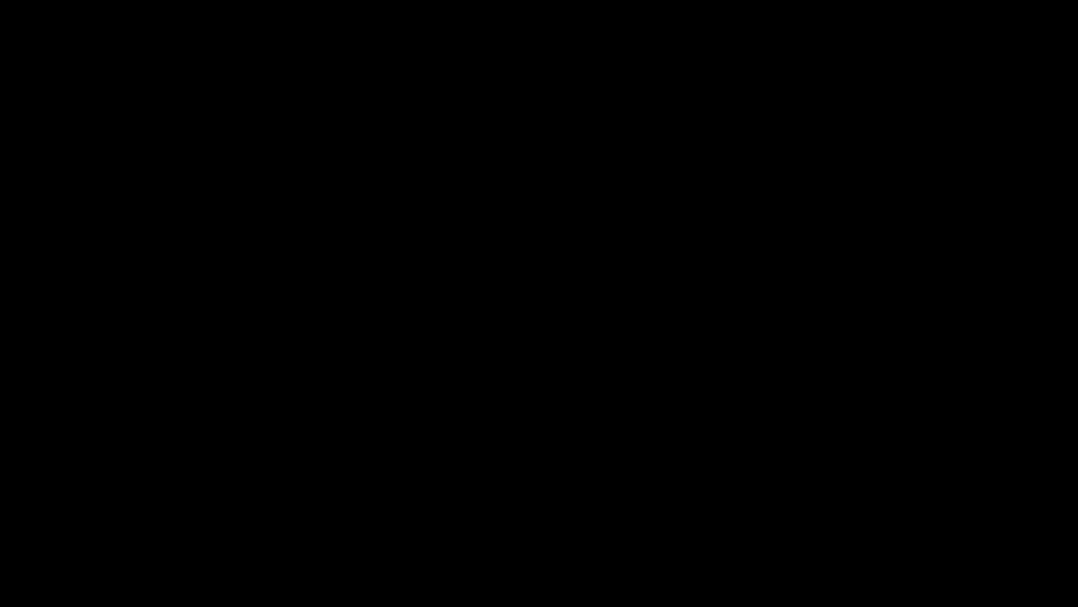